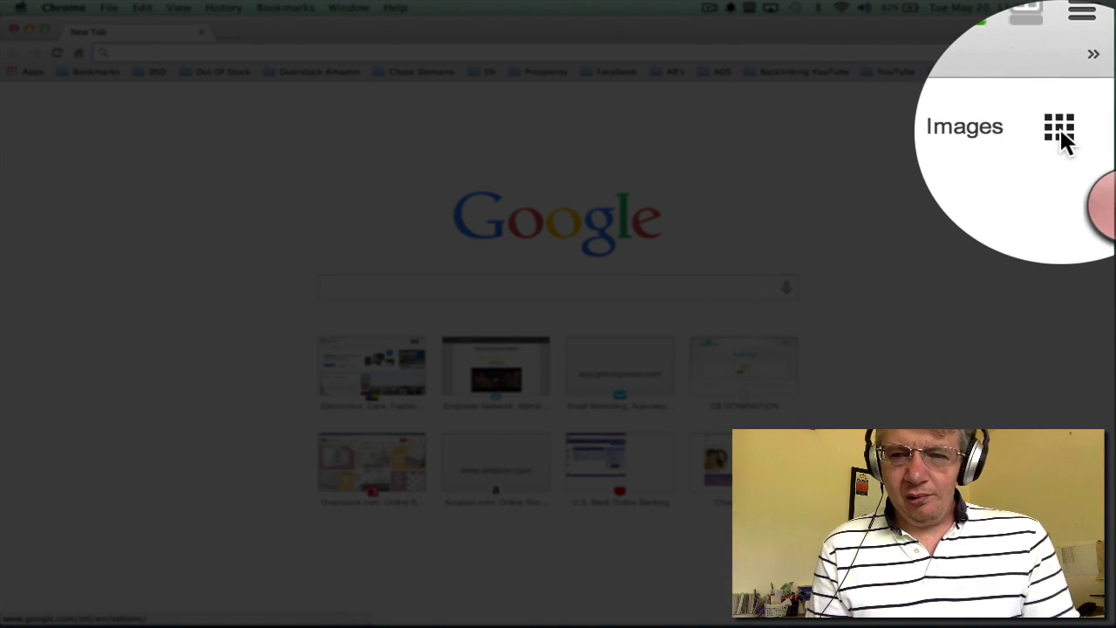
Step: Launch Google Voice from the Home & Office section of Google's full products list
{"action": "left_click", "coordinate": [1092, 103]}
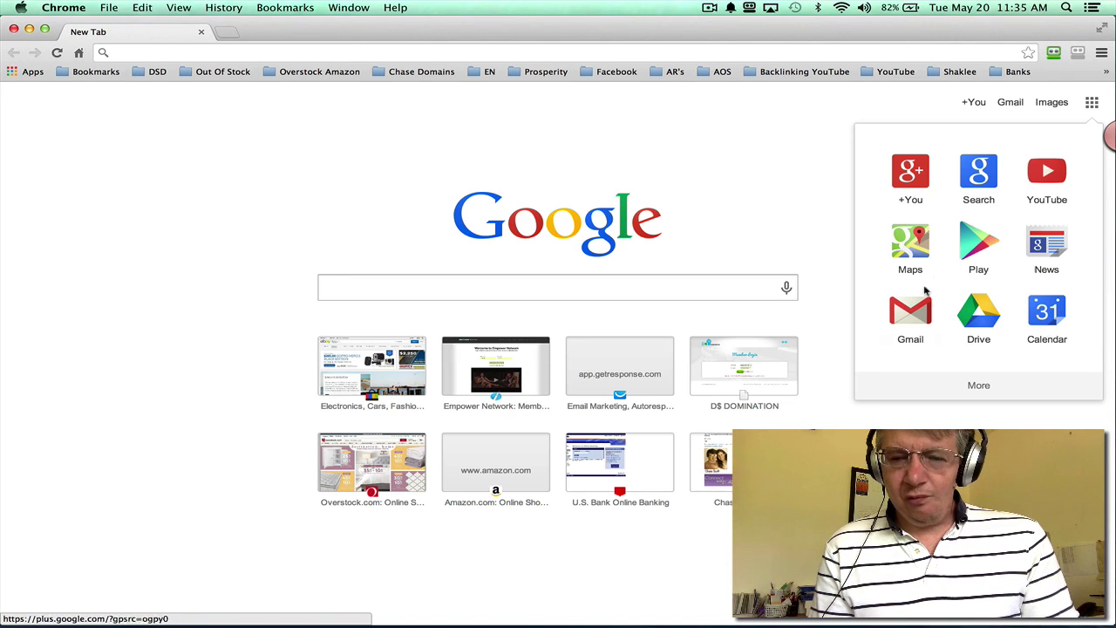
{"action": "left_click", "coordinate": [979, 385]}
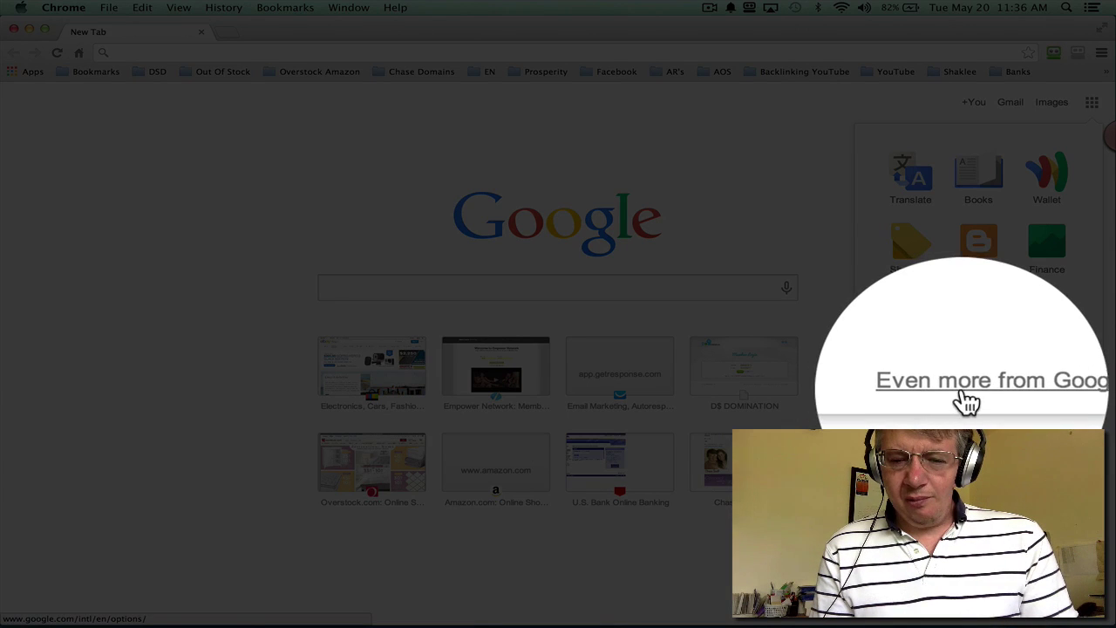
{"action": "left_click", "coordinate": [968, 390]}
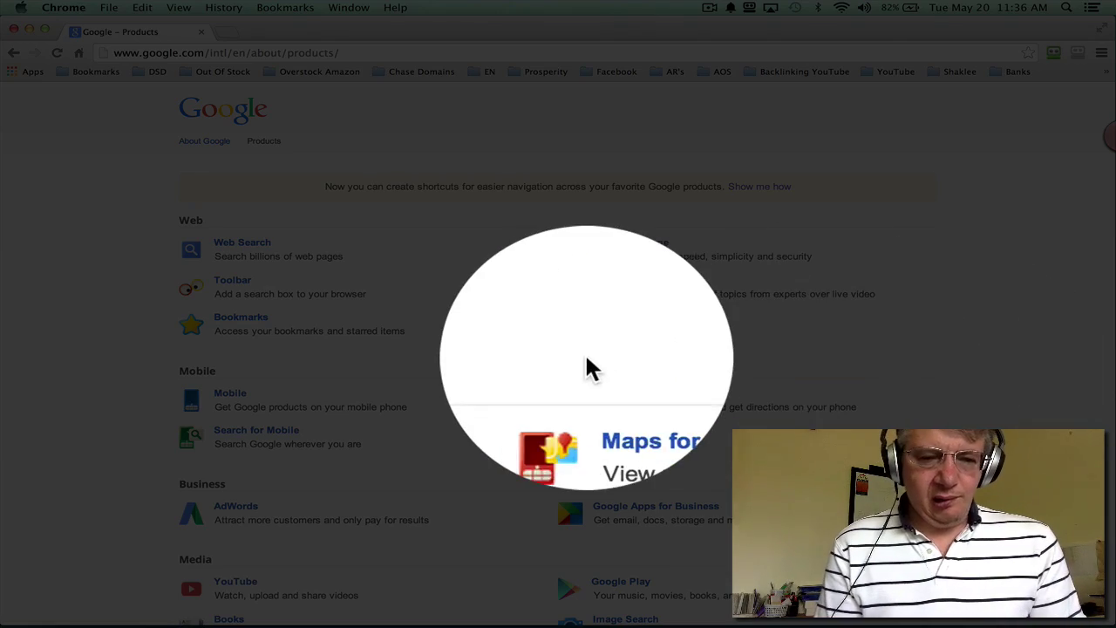
{"action": "scroll", "coordinate": [585, 369], "scroll_direction": "down", "scroll_amount": 10}
{"action": "scroll", "coordinate": [585, 368], "scroll_direction": "down", "scroll_amount": 8}
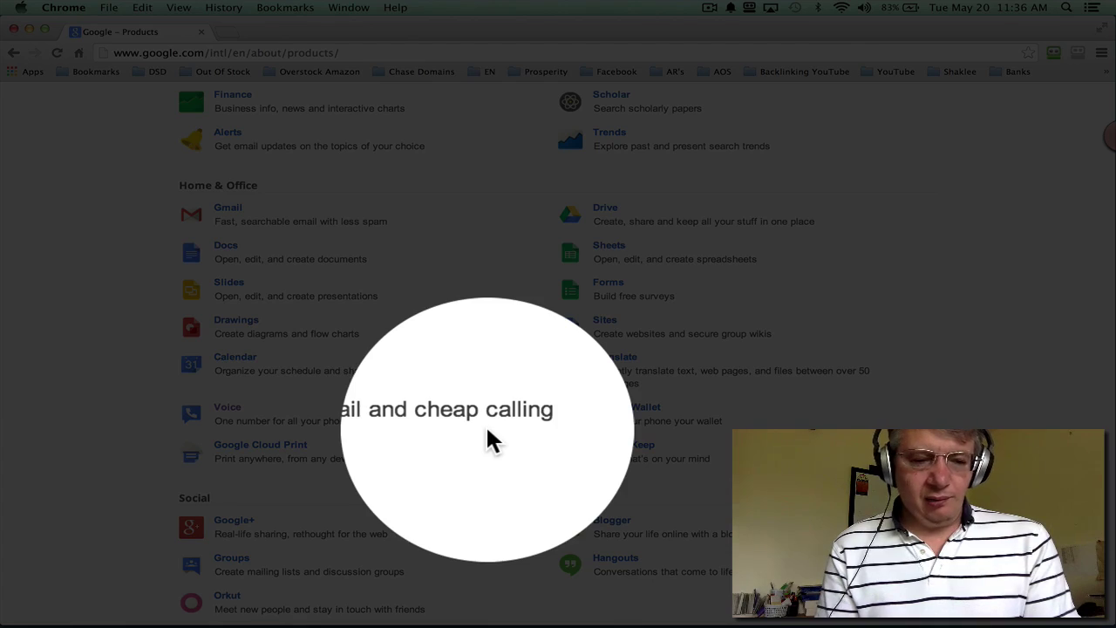
{"action": "left_click", "coordinate": [227, 407]}
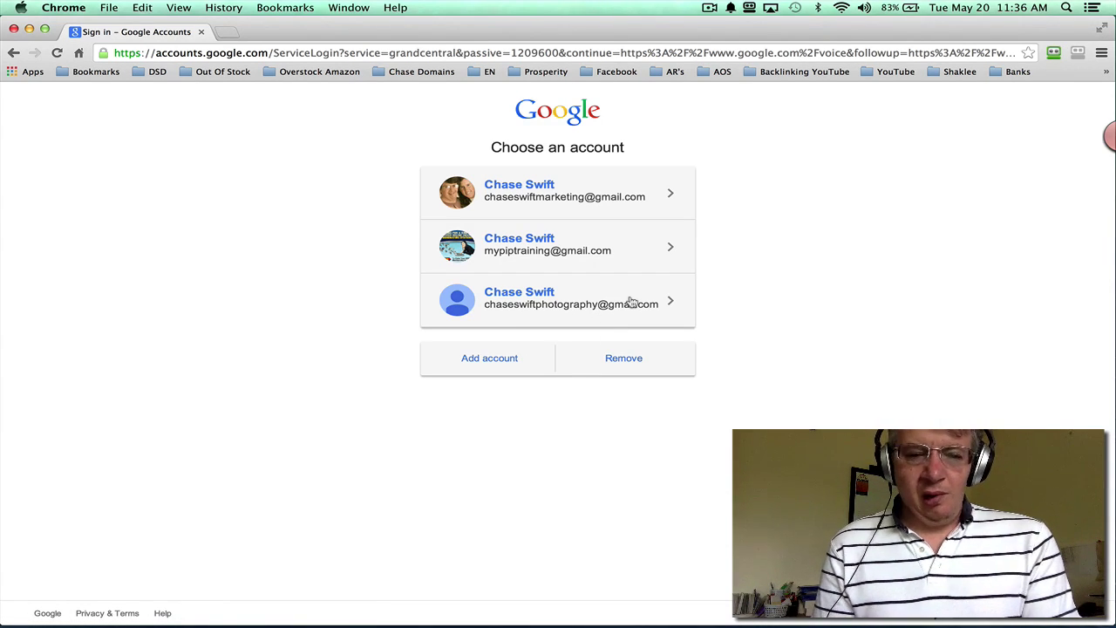
Step: Sign in with the second saved Google account, using RoboForm to fill its password
{"action": "left_click", "coordinate": [548, 251]}
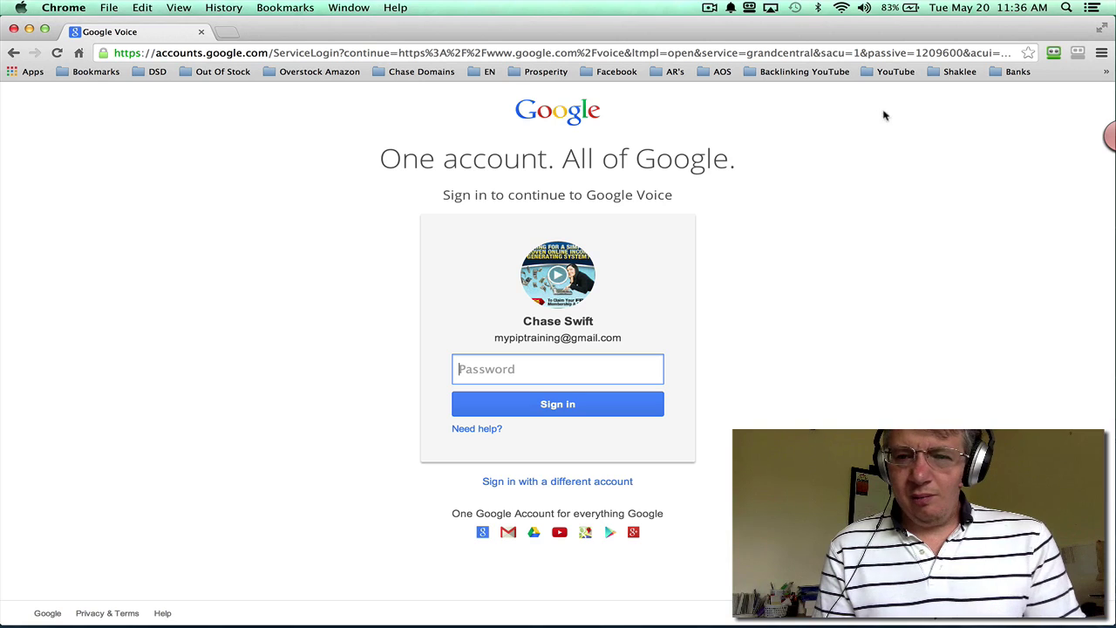
{"action": "left_click", "coordinate": [1053, 54]}
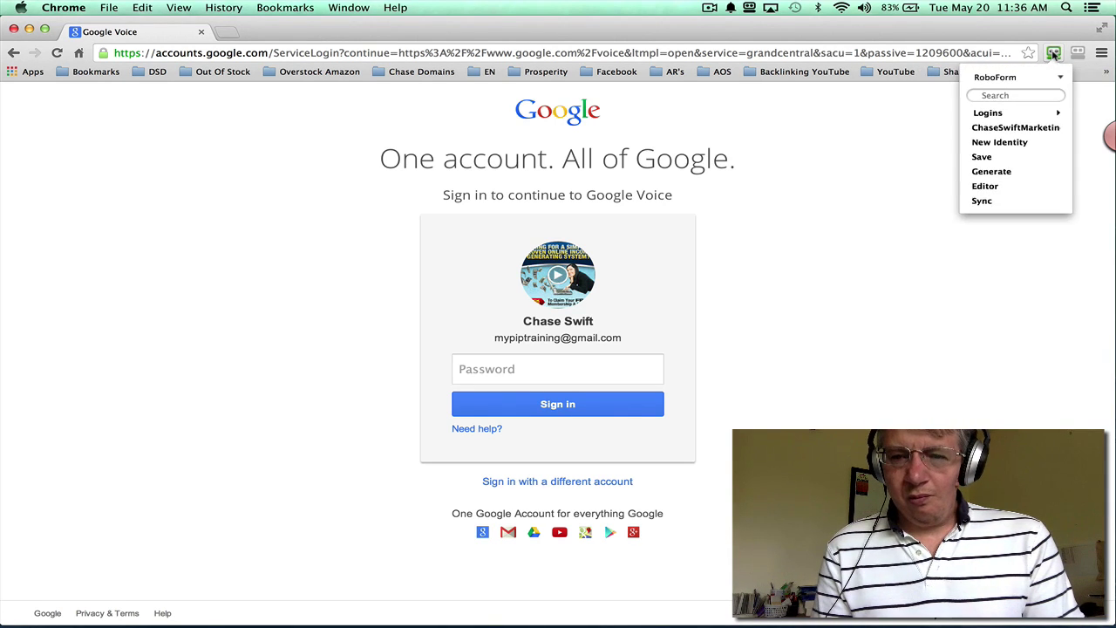
{"action": "mouse_move", "coordinate": [989, 114]}
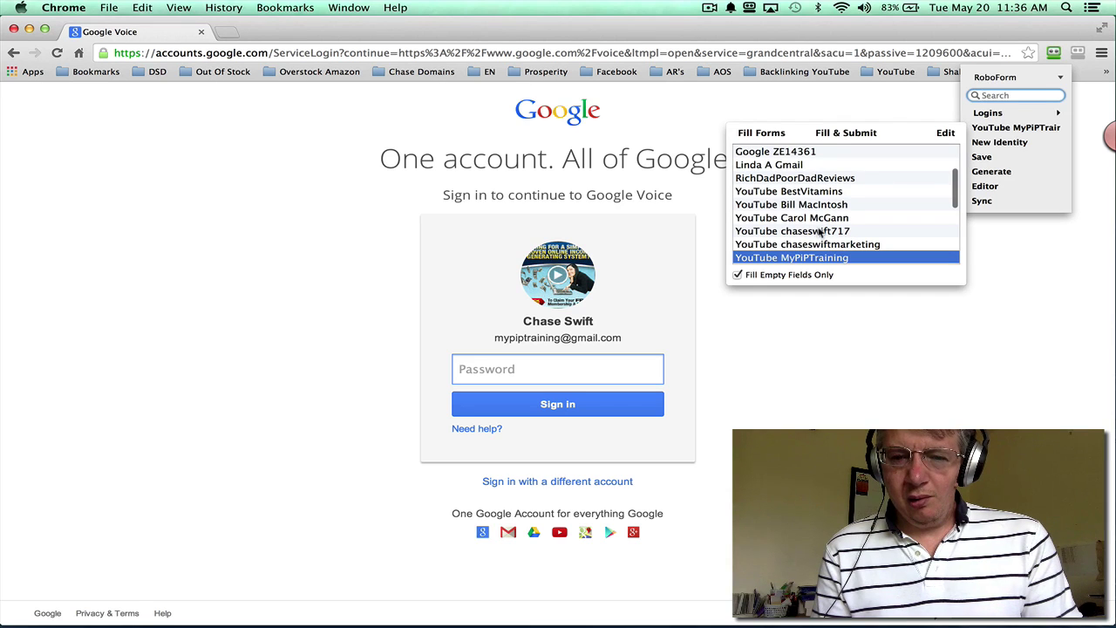
{"action": "left_click", "coordinate": [774, 131]}
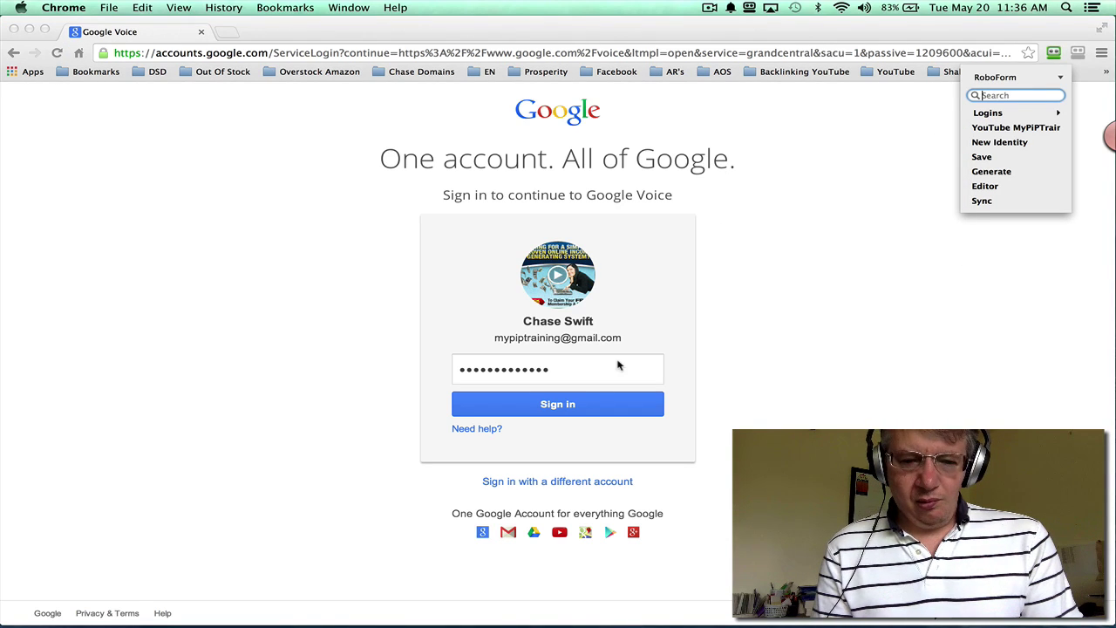
{"action": "left_click", "coordinate": [754, 363]}
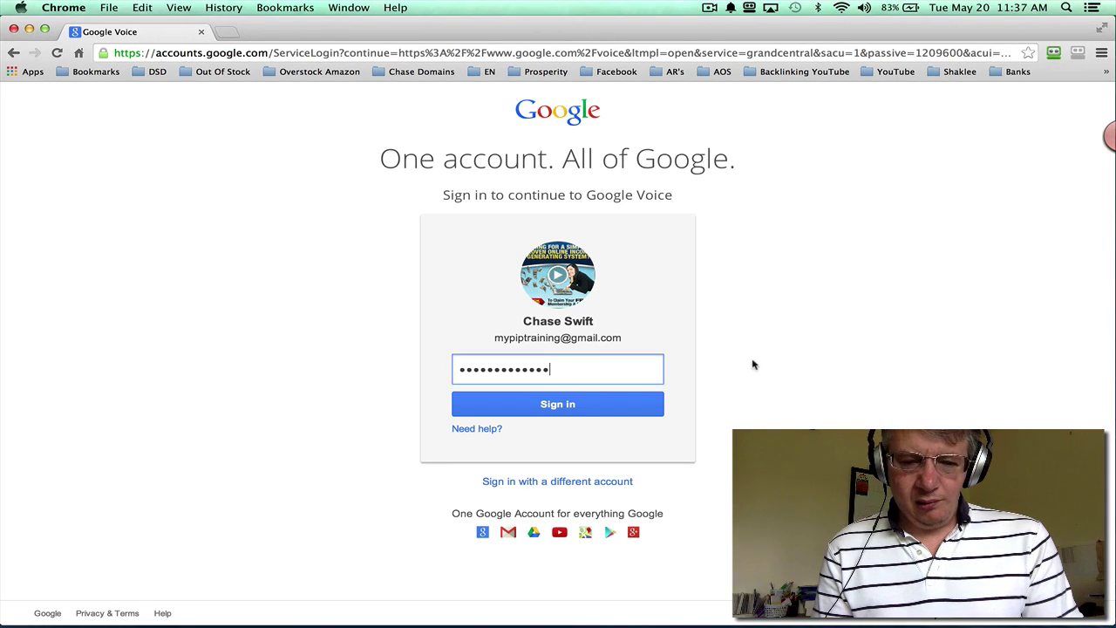
{"action": "left_click", "coordinate": [564, 402]}
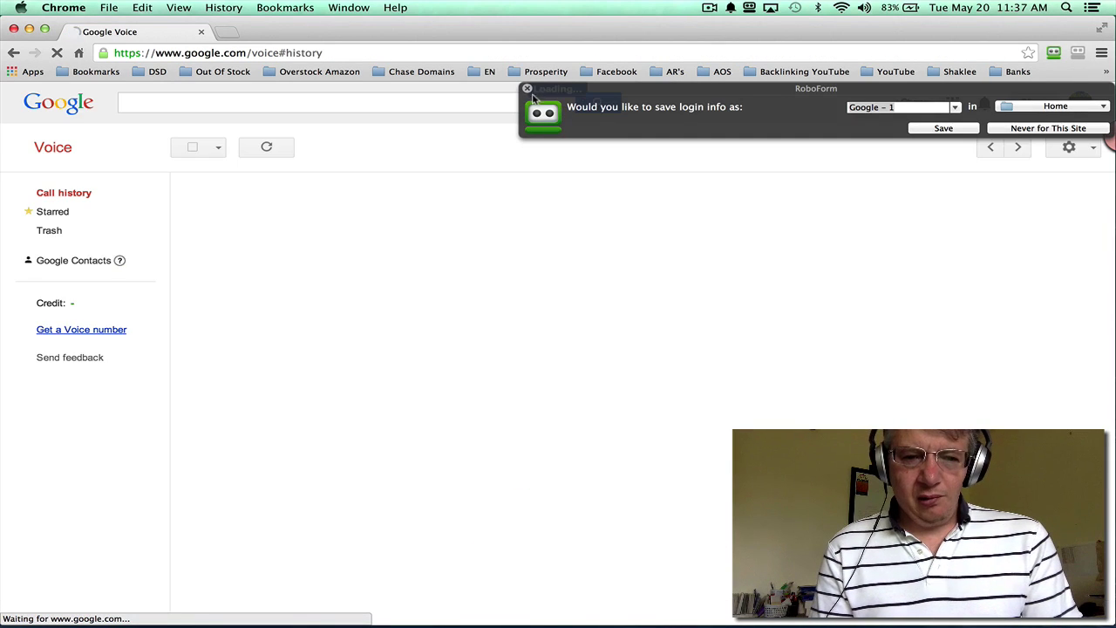
Step: Dismiss RoboForm's save-login bar and start getting a Voice number
{"action": "left_click", "coordinate": [527, 88]}
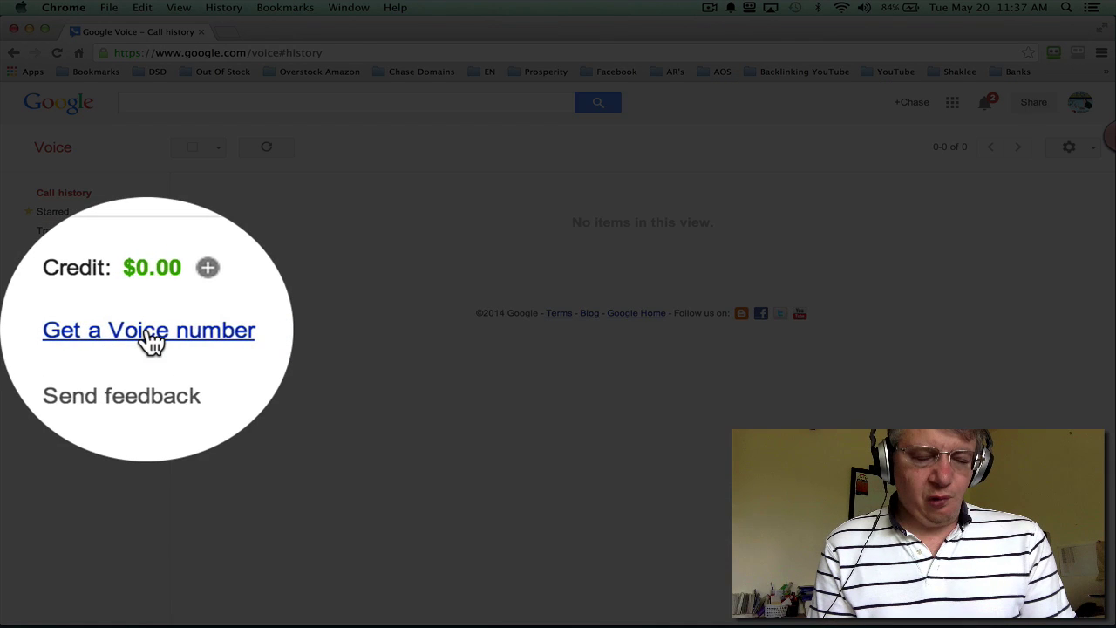
{"action": "left_click", "coordinate": [68, 332]}
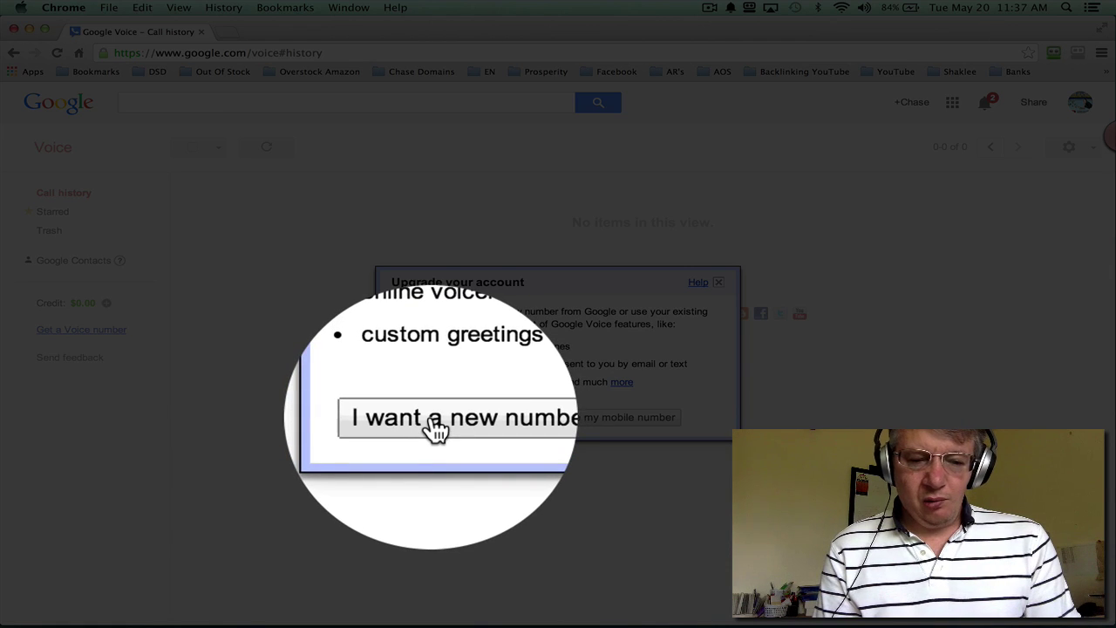
Step: Request a new number and submit a forwarding phone number of type Mobile
{"action": "left_click", "coordinate": [436, 422]}
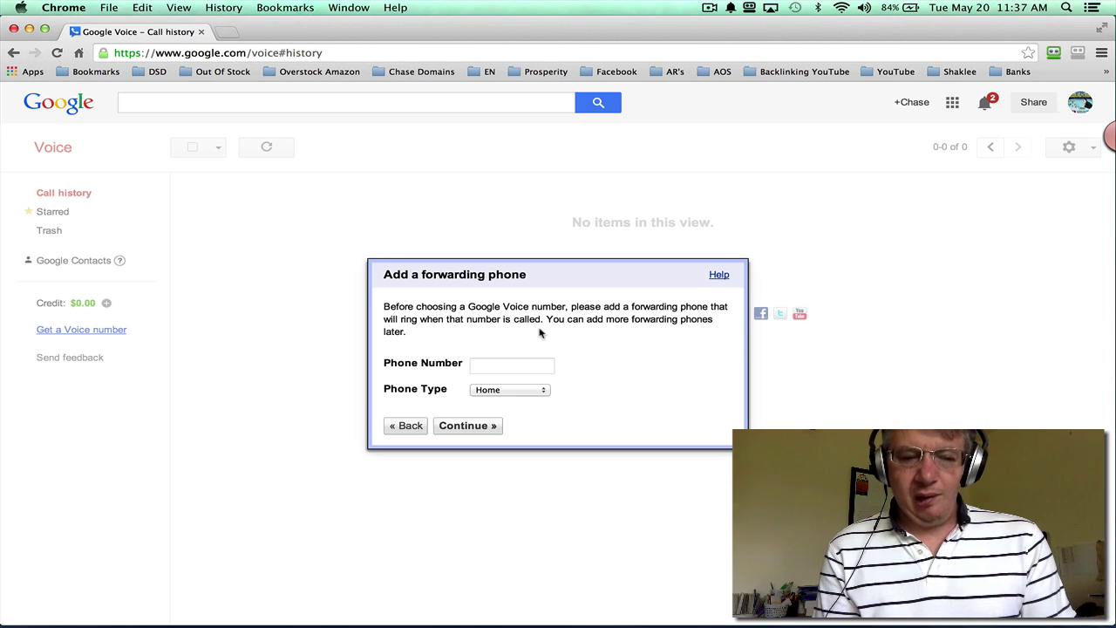
{"action": "left_click", "coordinate": [511, 366]}
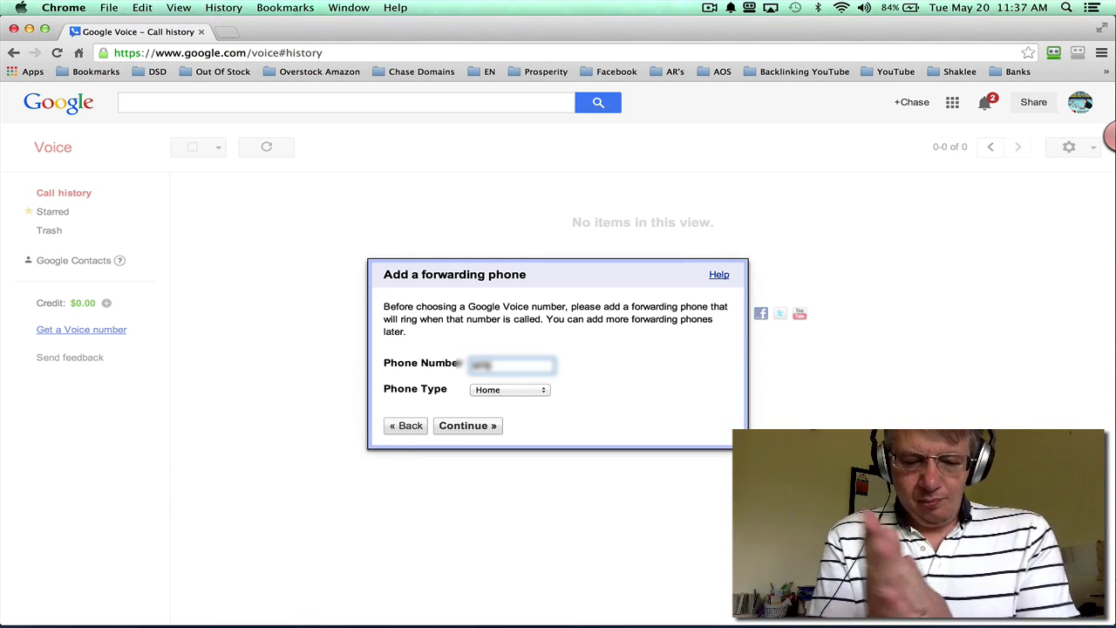
{"action": "type", "text": "970••••••"}
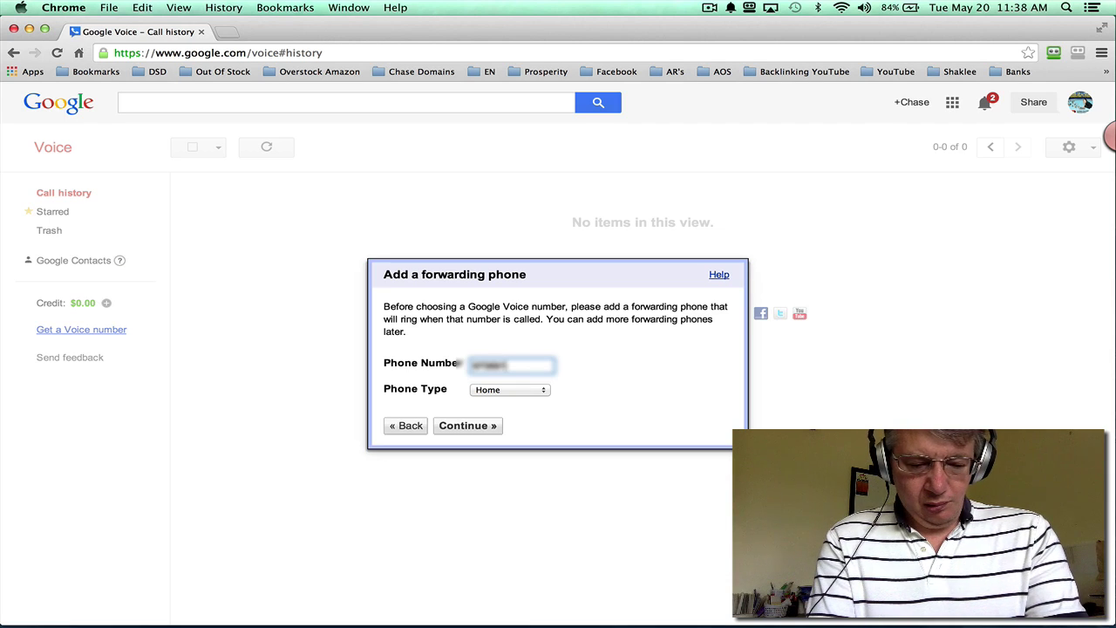
{"action": "type", "text": "•"}
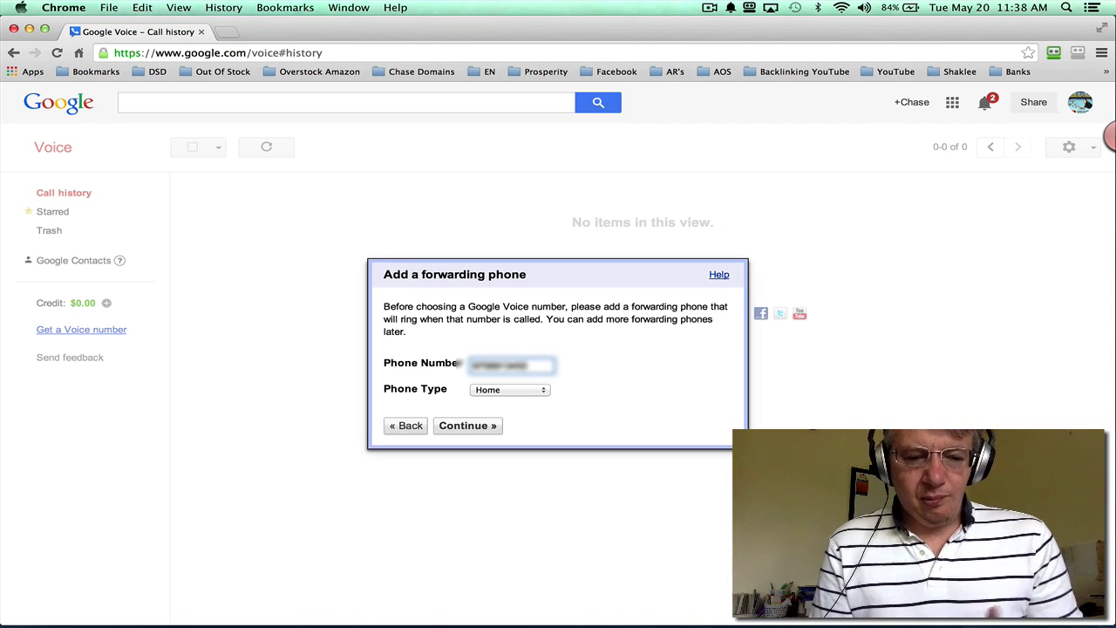
{"action": "left_click", "coordinate": [516, 390]}
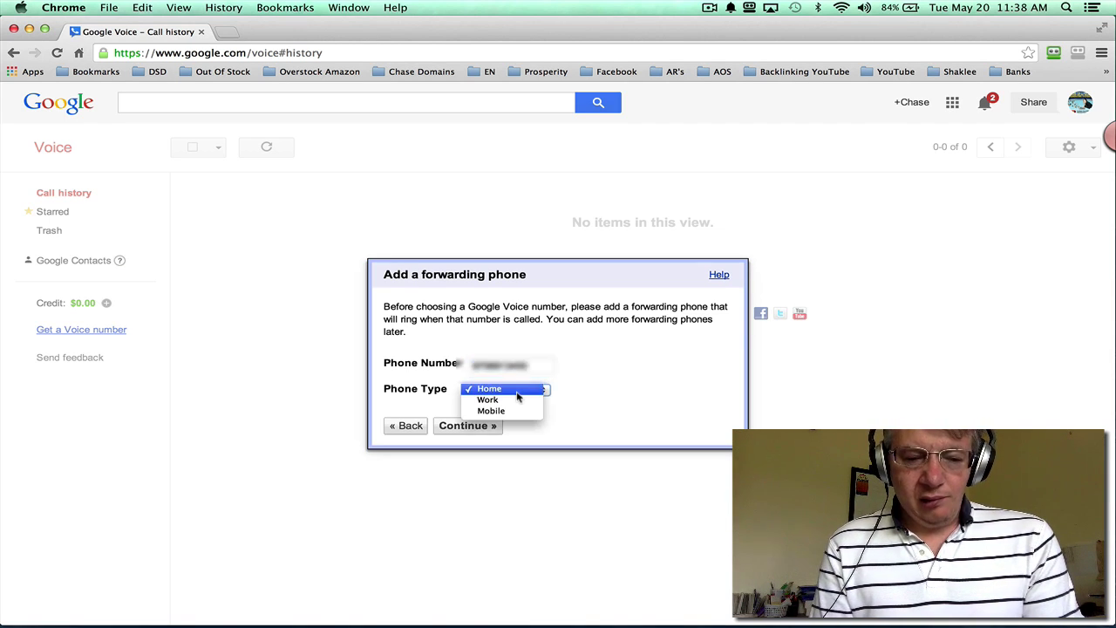
{"action": "left_click", "coordinate": [513, 411]}
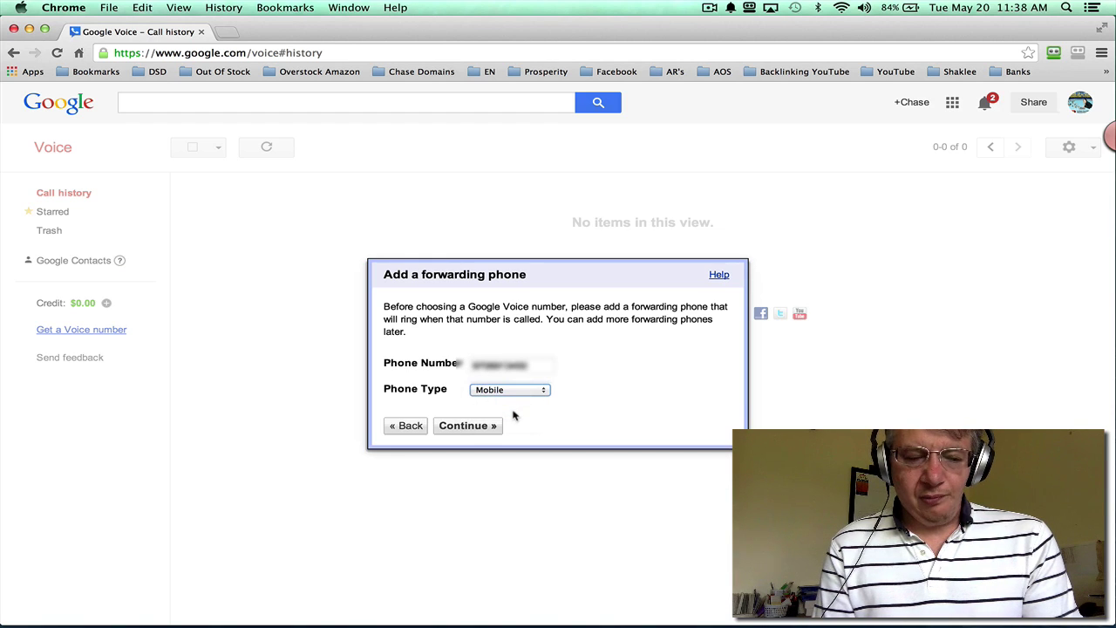
{"action": "left_click", "coordinate": [467, 426]}
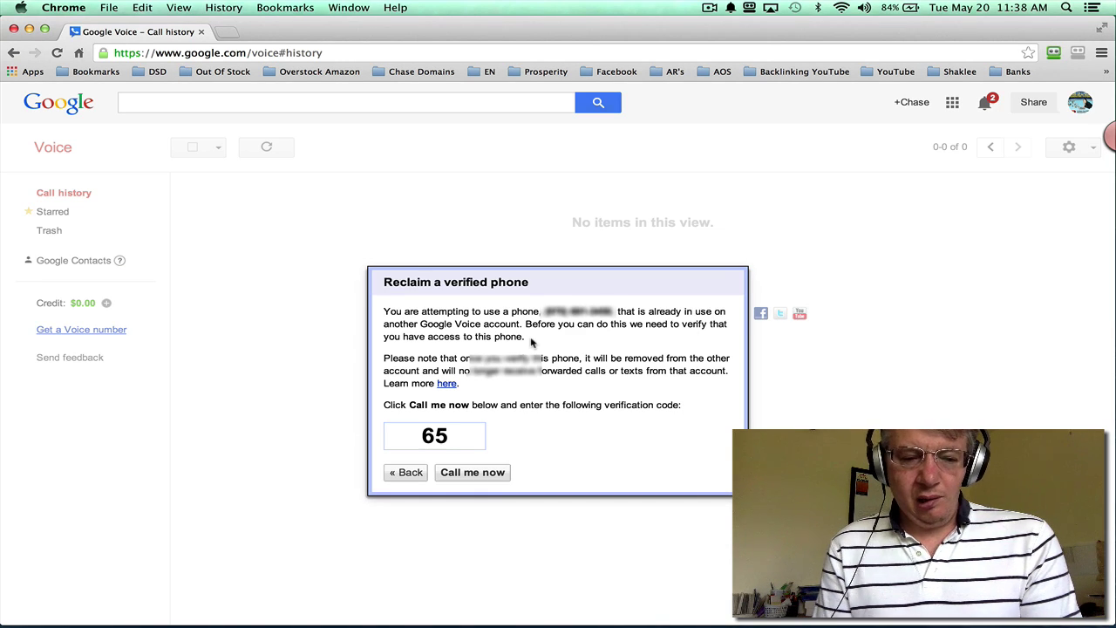
Step: Re-enter the forwarding phone as a Home number, submit it, and verify it by phone call
{"action": "left_click", "coordinate": [410, 474]}
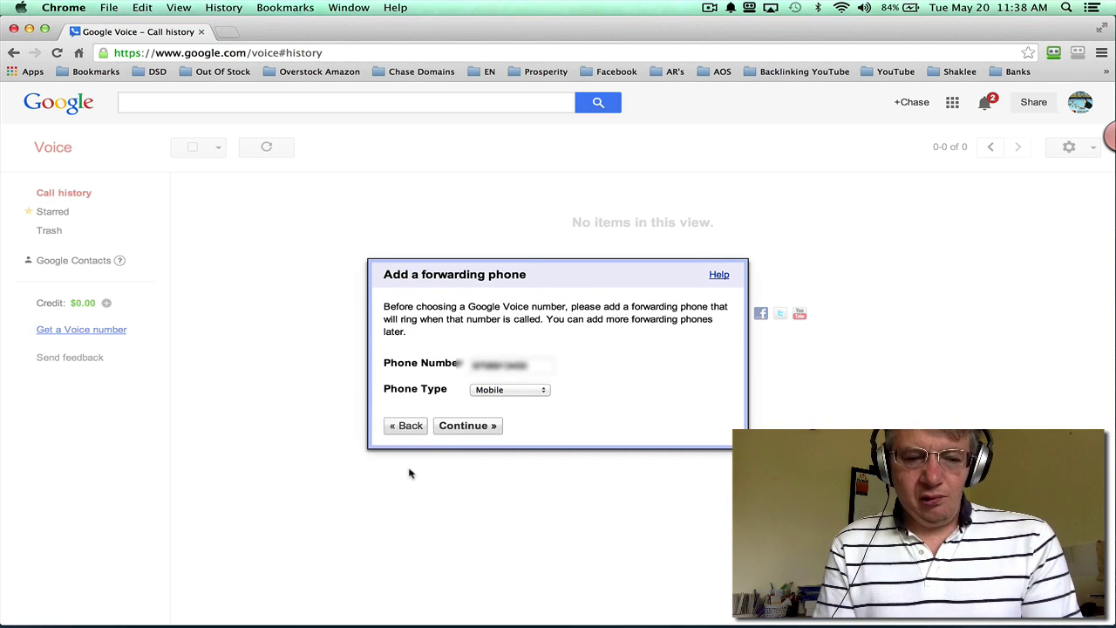
{"action": "double_click", "coordinate": [540, 364]}
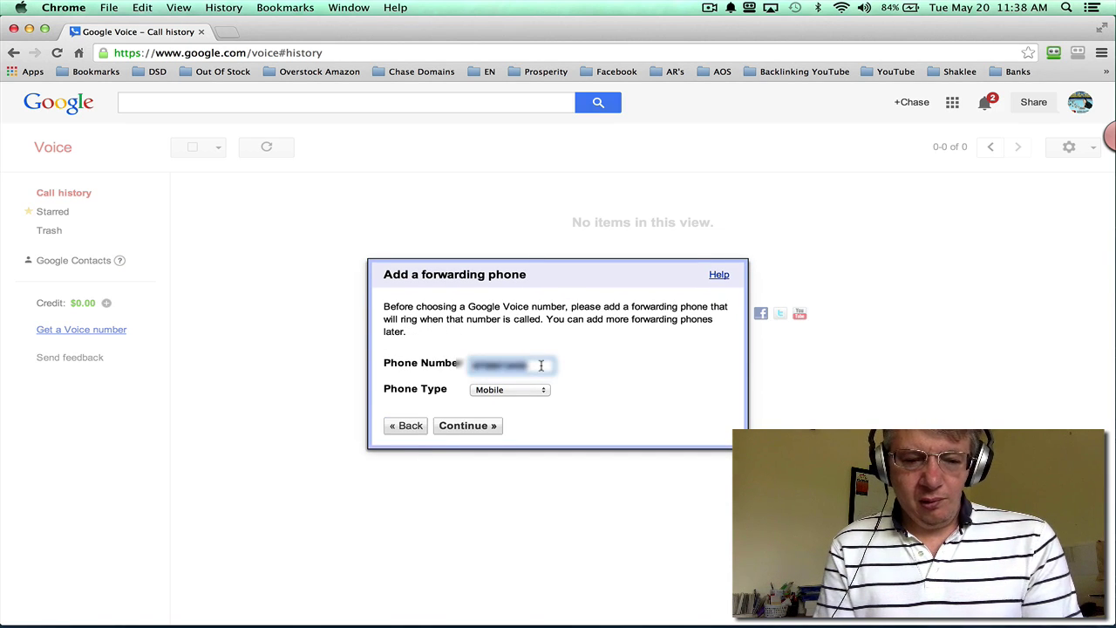
{"action": "type", "text": "978"}
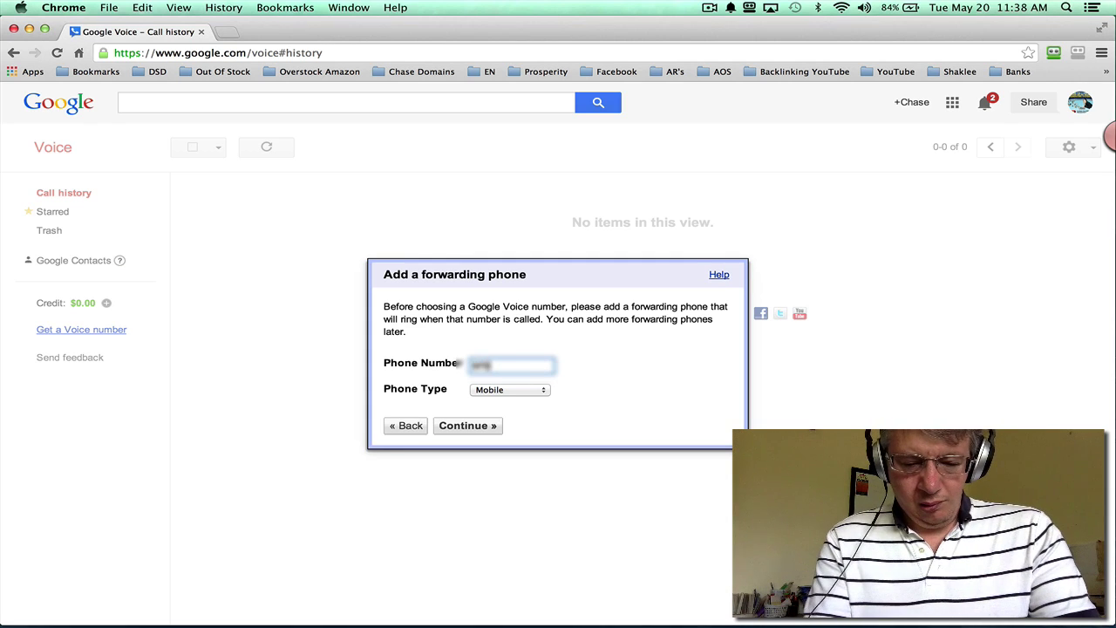
{"action": "type", "text": "50"}
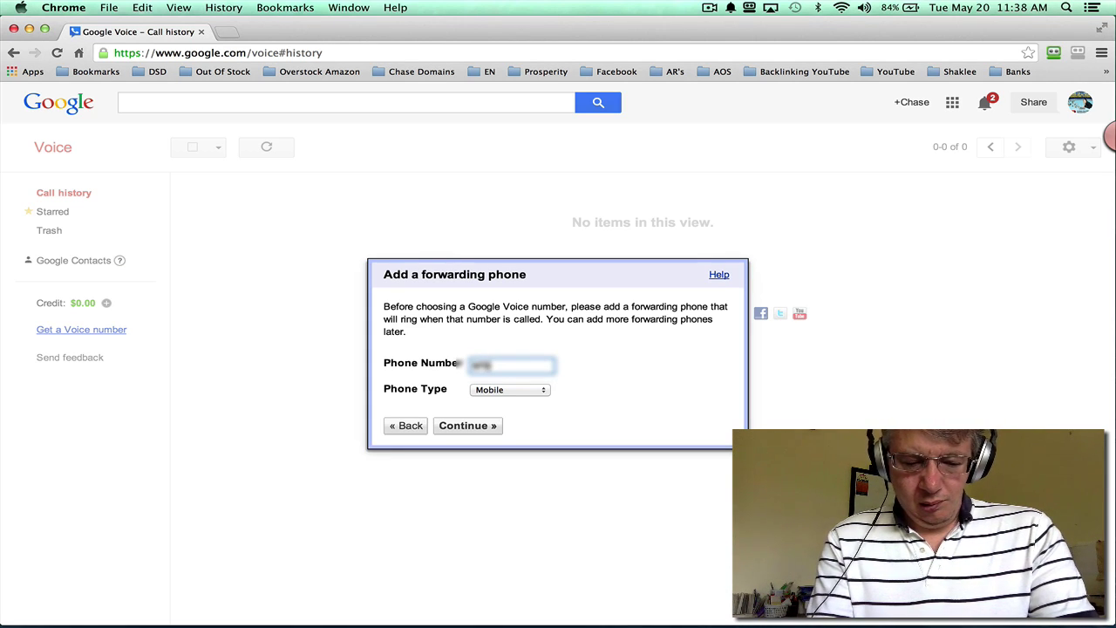
{"action": "type", "text": "•••••••"}
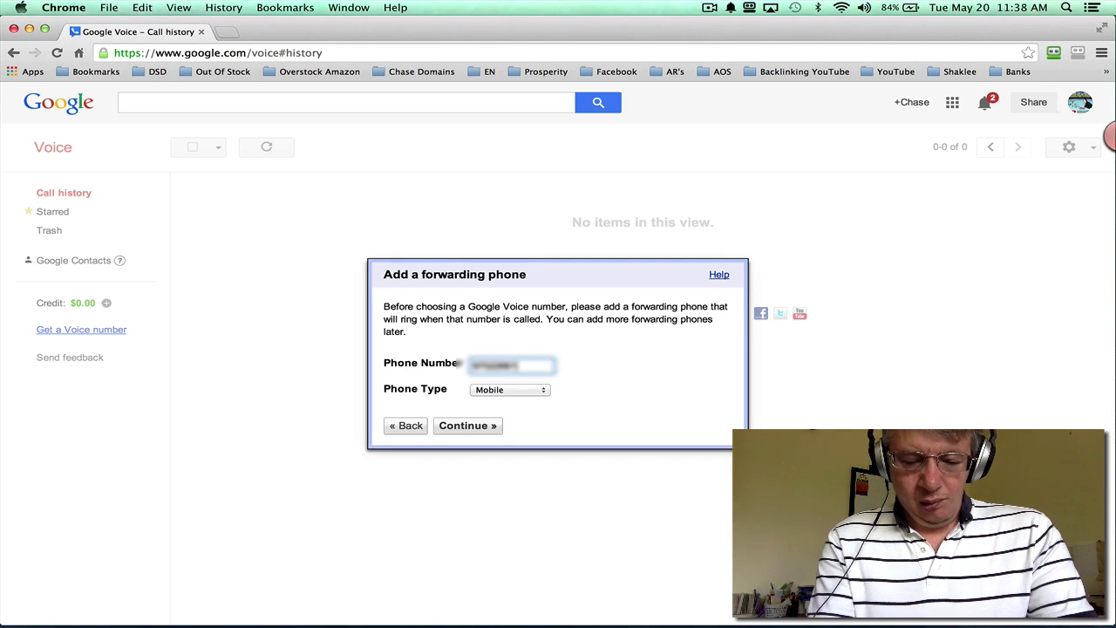
{"action": "left_click", "coordinate": [530, 389]}
{"action": "left_click", "coordinate": [515, 368]}
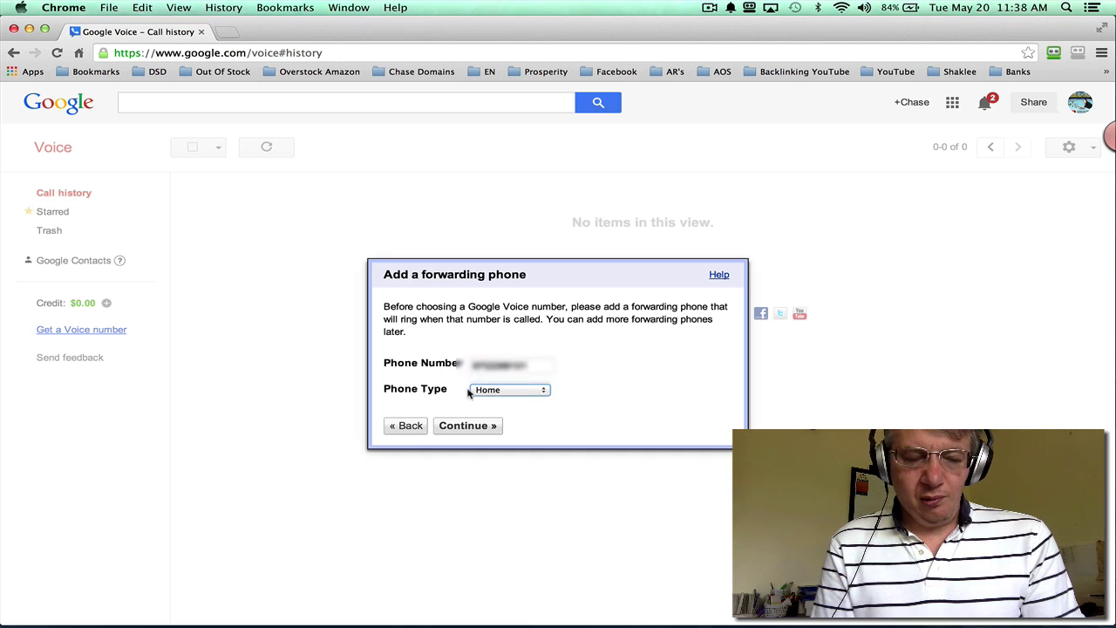
{"action": "double_click", "coordinate": [535, 365]}
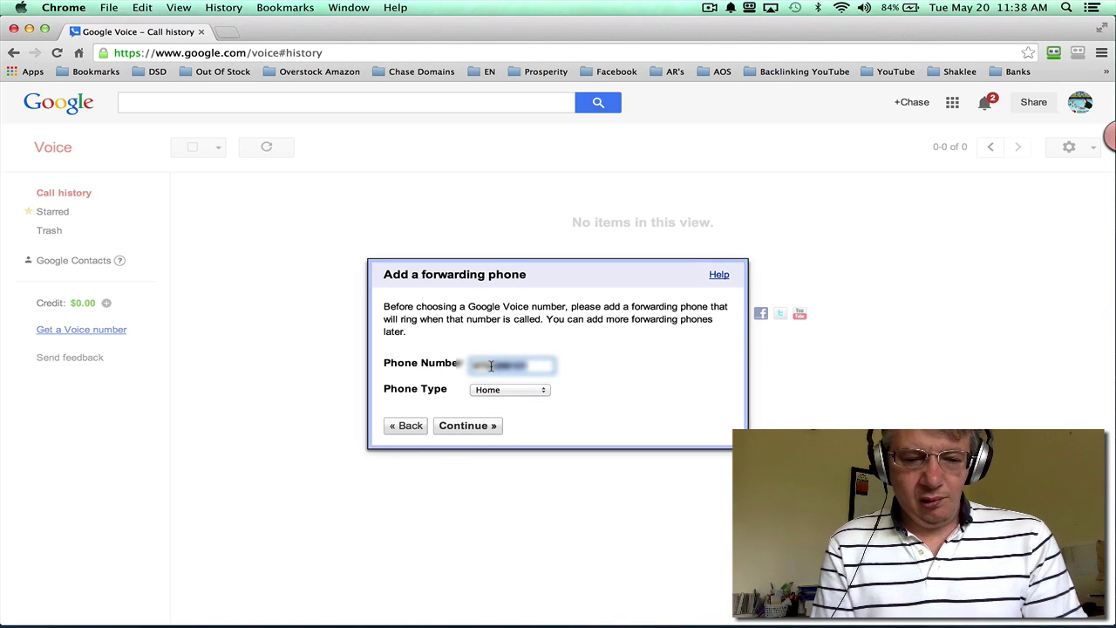
{"action": "type", "text": "555555"}
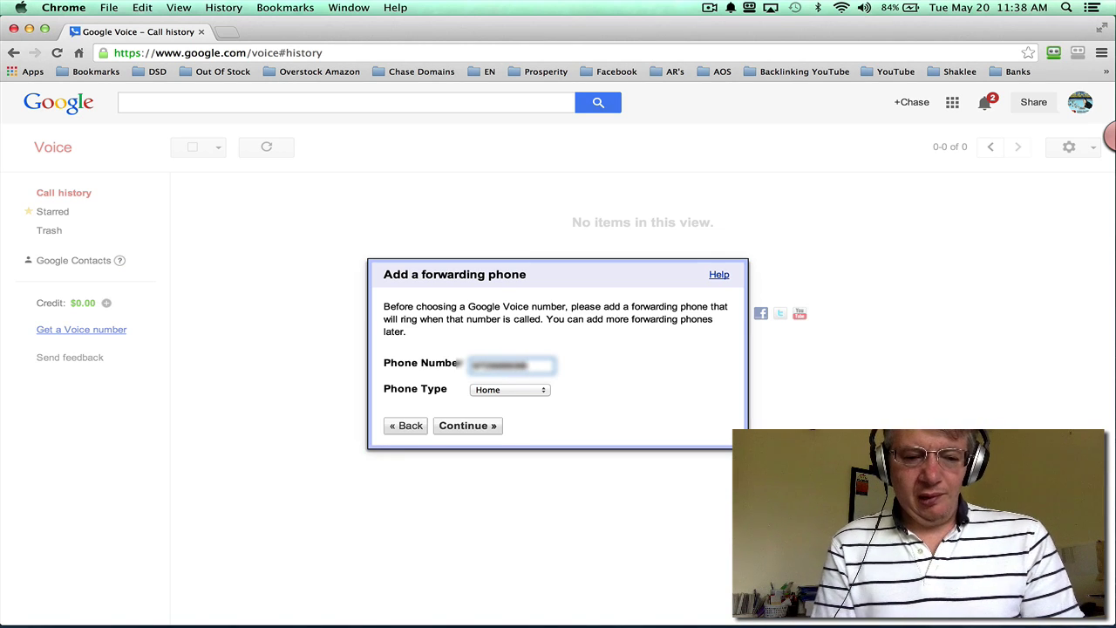
{"action": "left_click", "coordinate": [471, 426]}
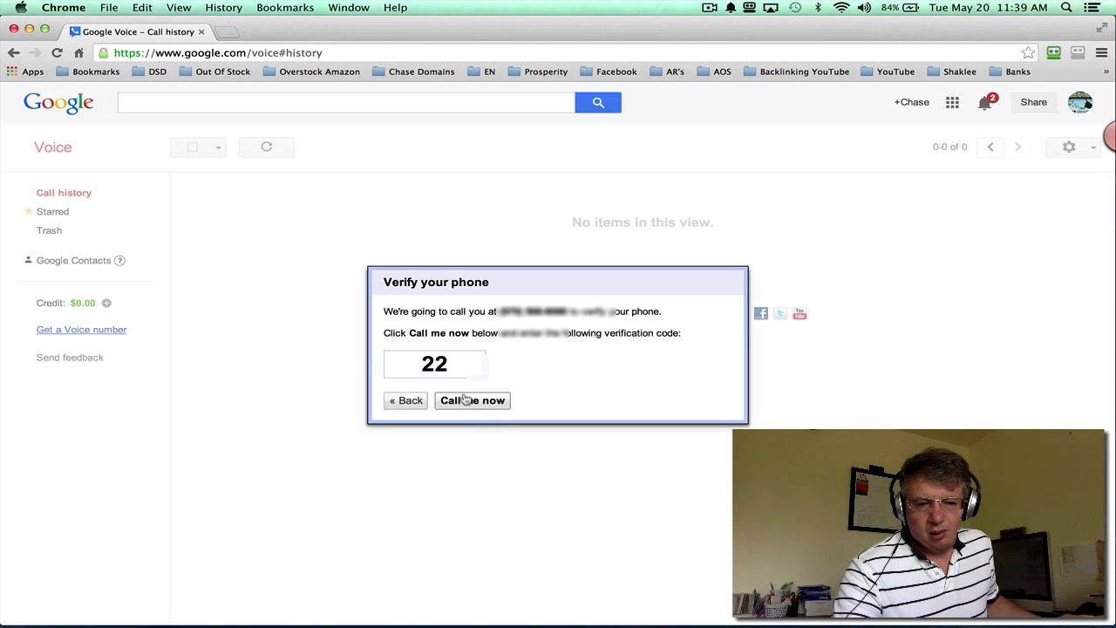
{"action": "left_click", "coordinate": [473, 401]}
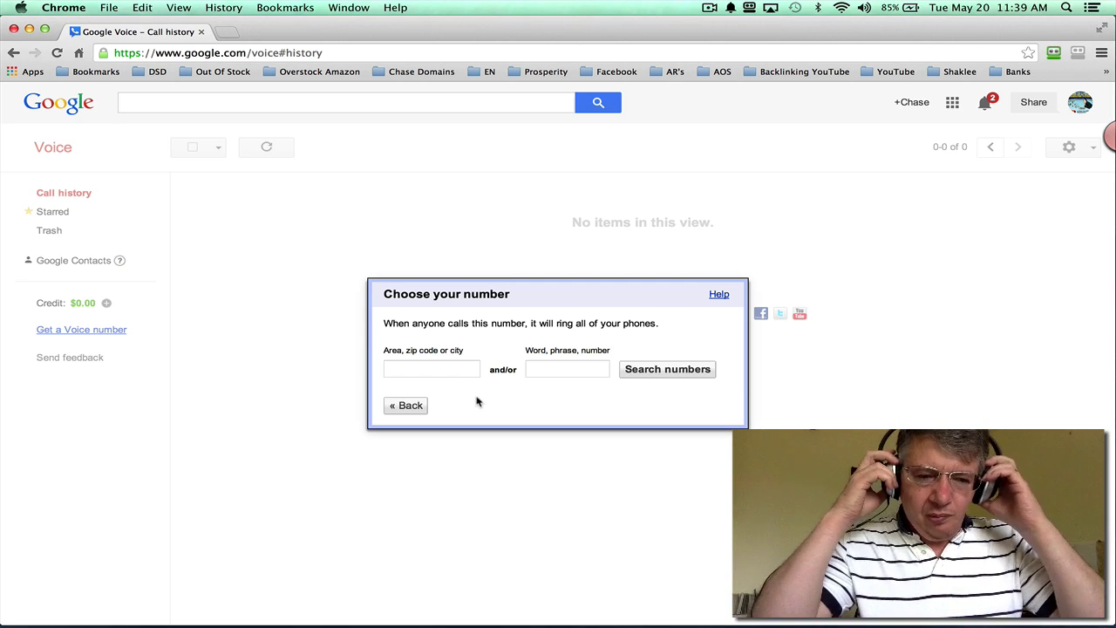
Step: Search for available numbers in area code 970
{"action": "left_click", "coordinate": [424, 367]}
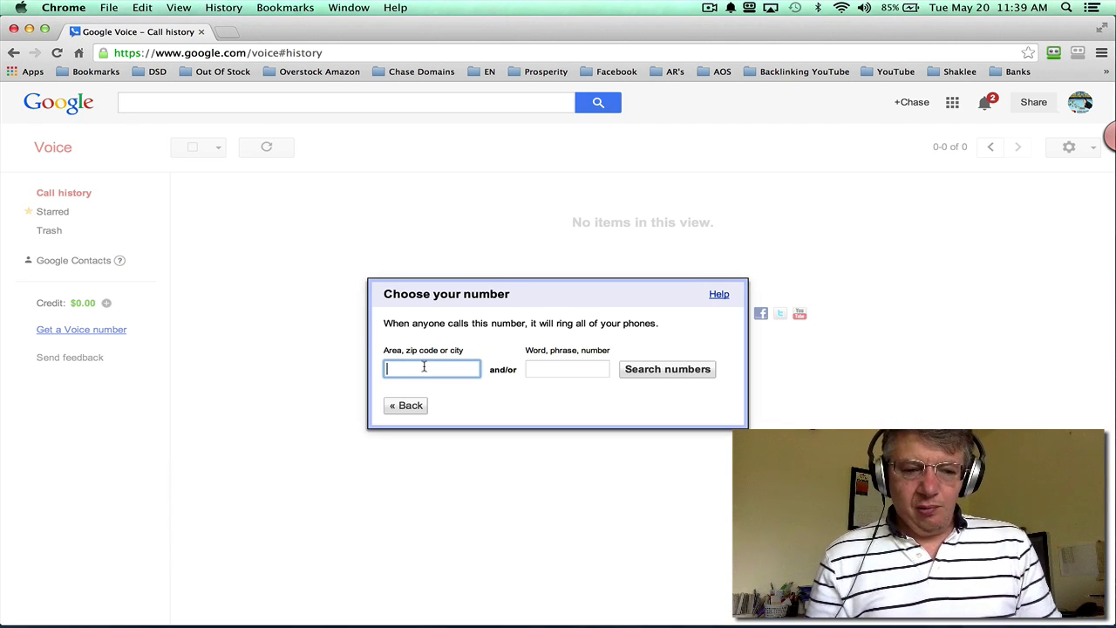
{"action": "type", "text": "970"}
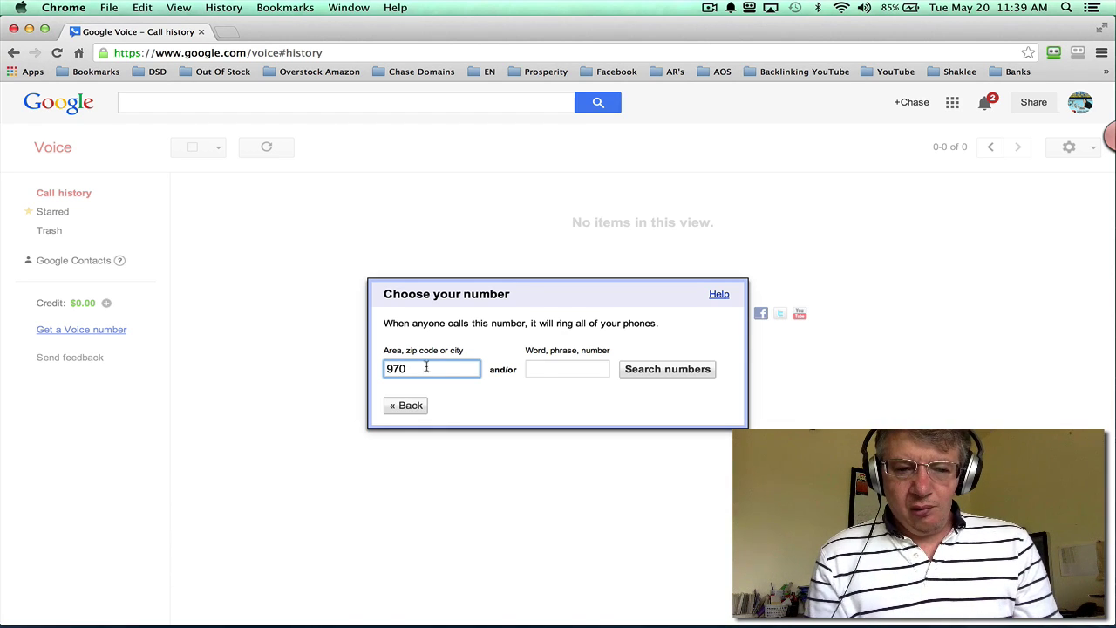
{"action": "left_click", "coordinate": [560, 367]}
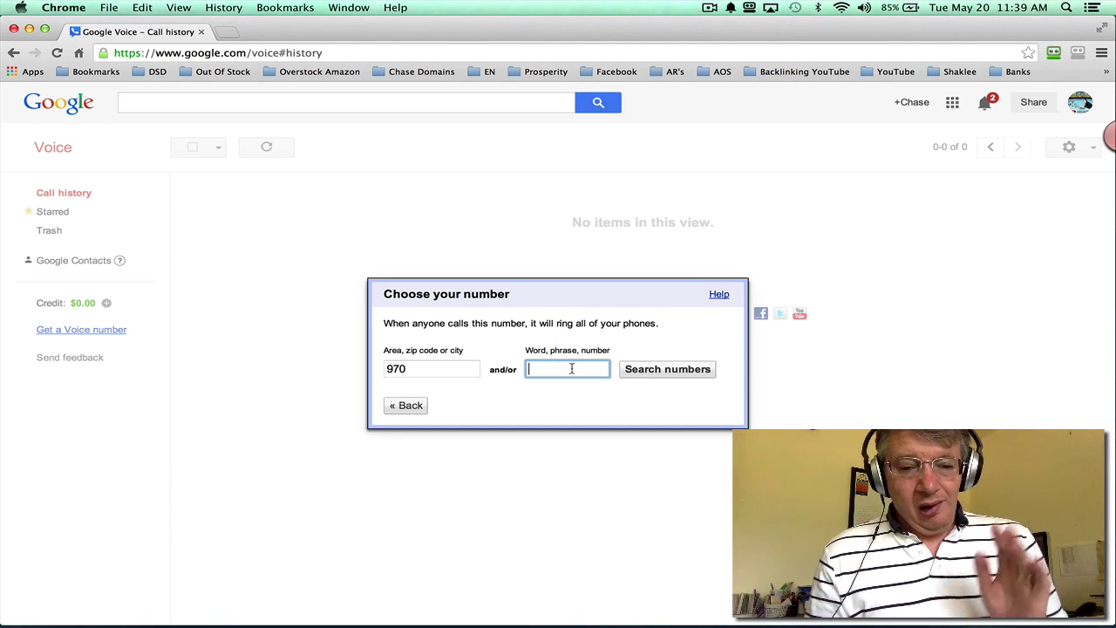
{"action": "left_click", "coordinate": [670, 370]}
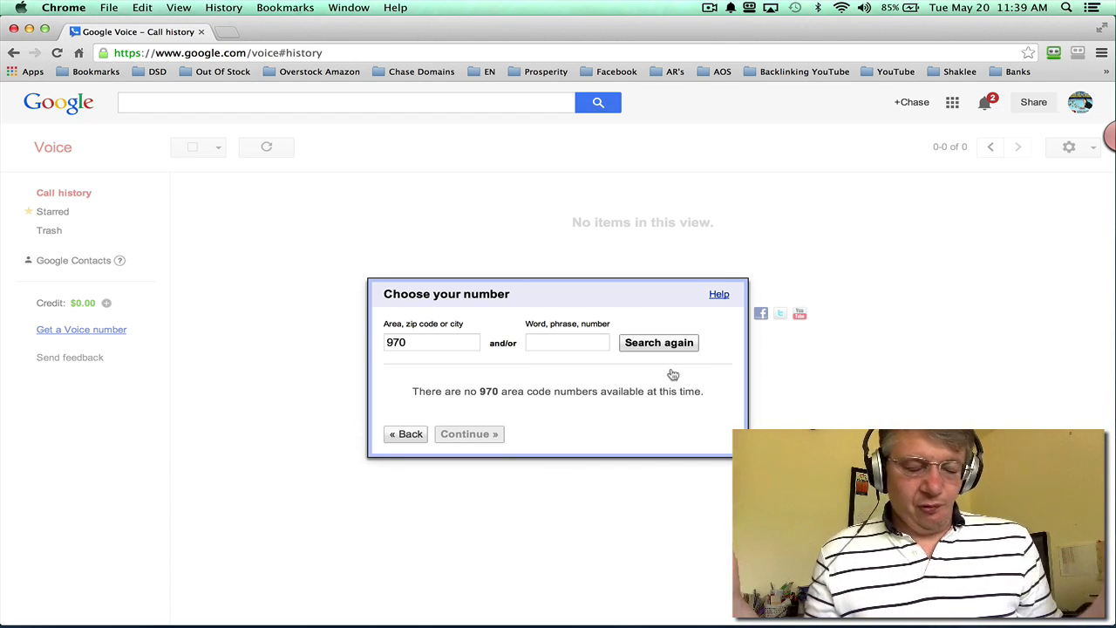
Step: Search area code 303 instead, then reopen the Get a Voice number dialog
{"action": "double_click", "coordinate": [414, 342]}
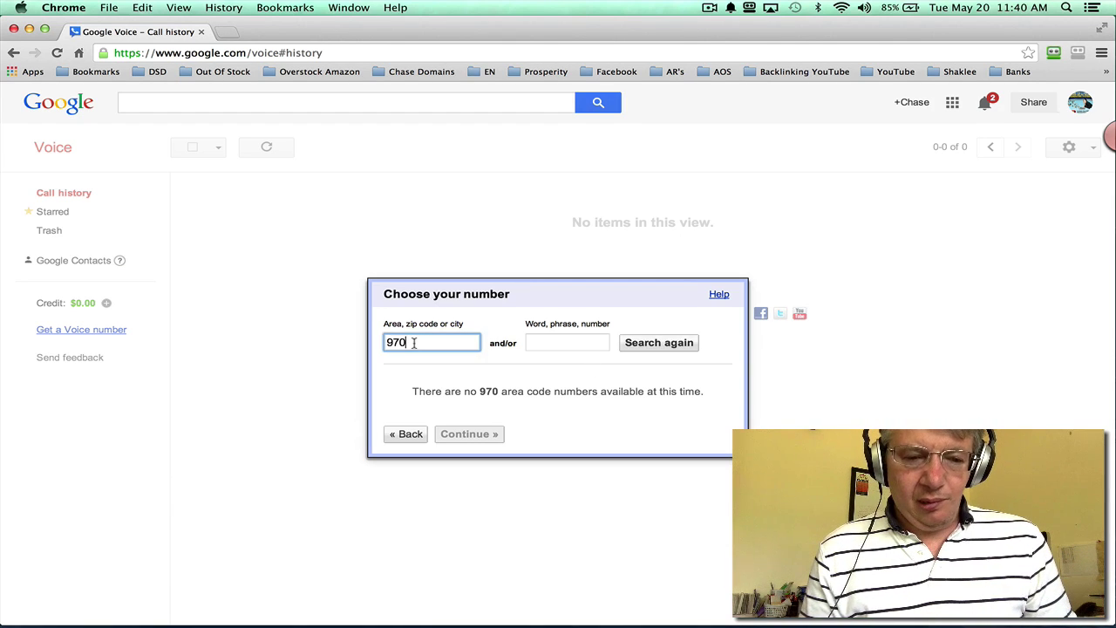
{"action": "type", "text": "303"}
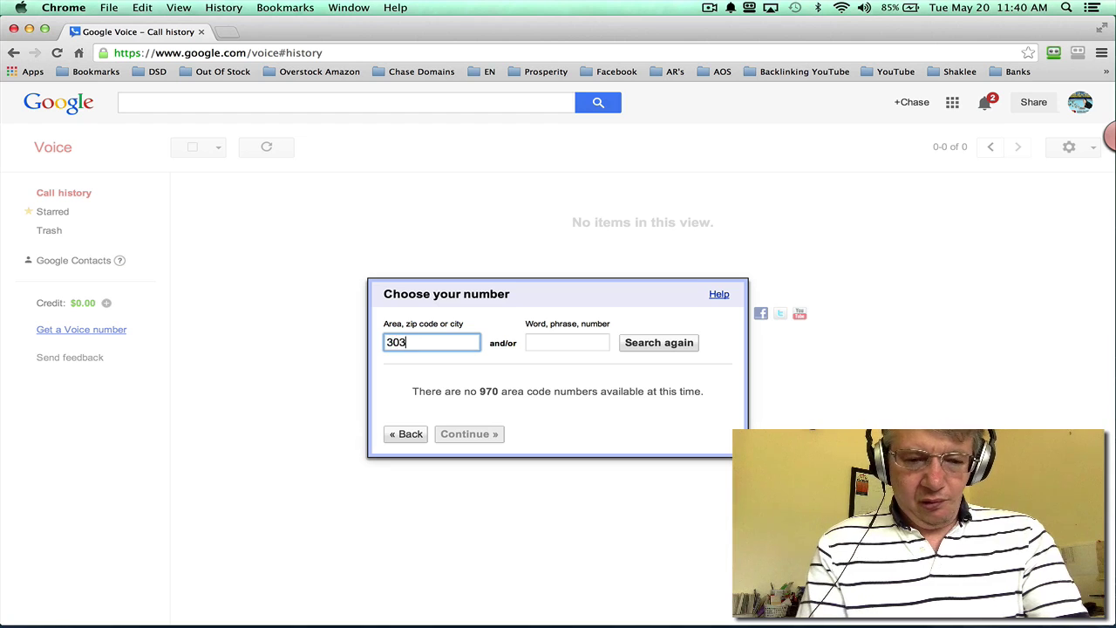
{"action": "left_click", "coordinate": [666, 348]}
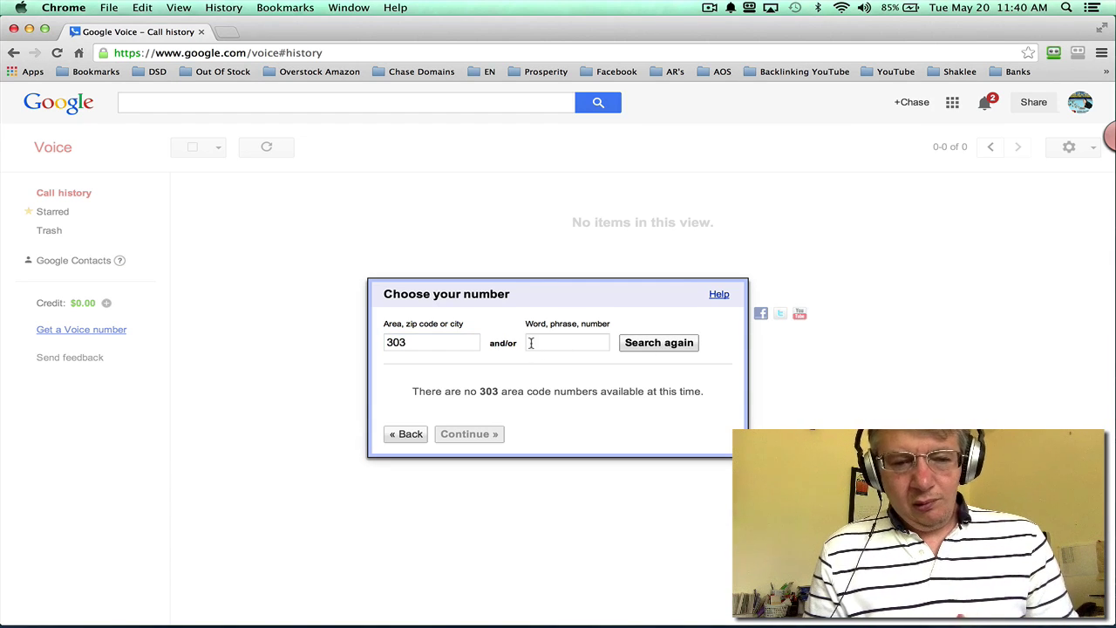
{"action": "double_click", "coordinate": [458, 340]}
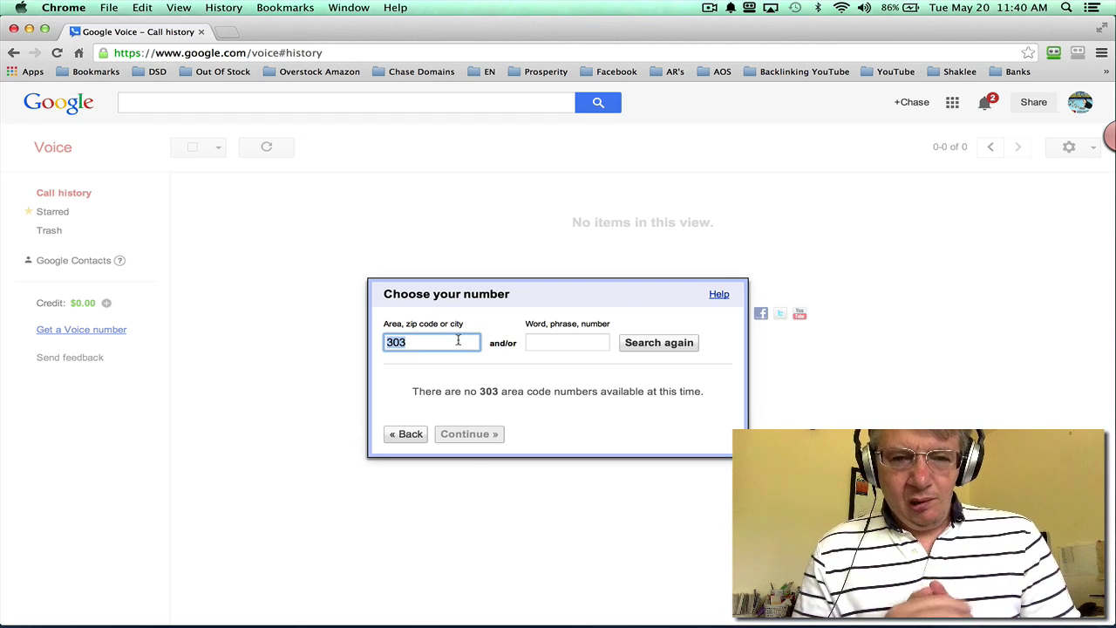
{"action": "left_click", "coordinate": [710, 8]}
{"action": "left_click", "coordinate": [724, 51]}
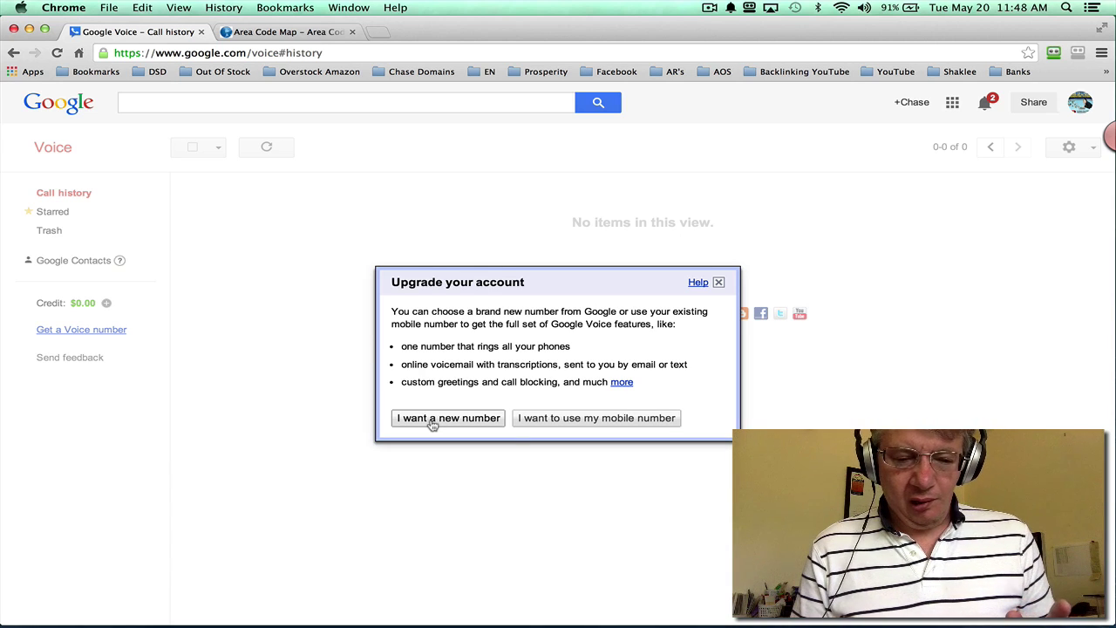
Step: Choose a brand new number and search area code 775
{"action": "left_click", "coordinate": [428, 422]}
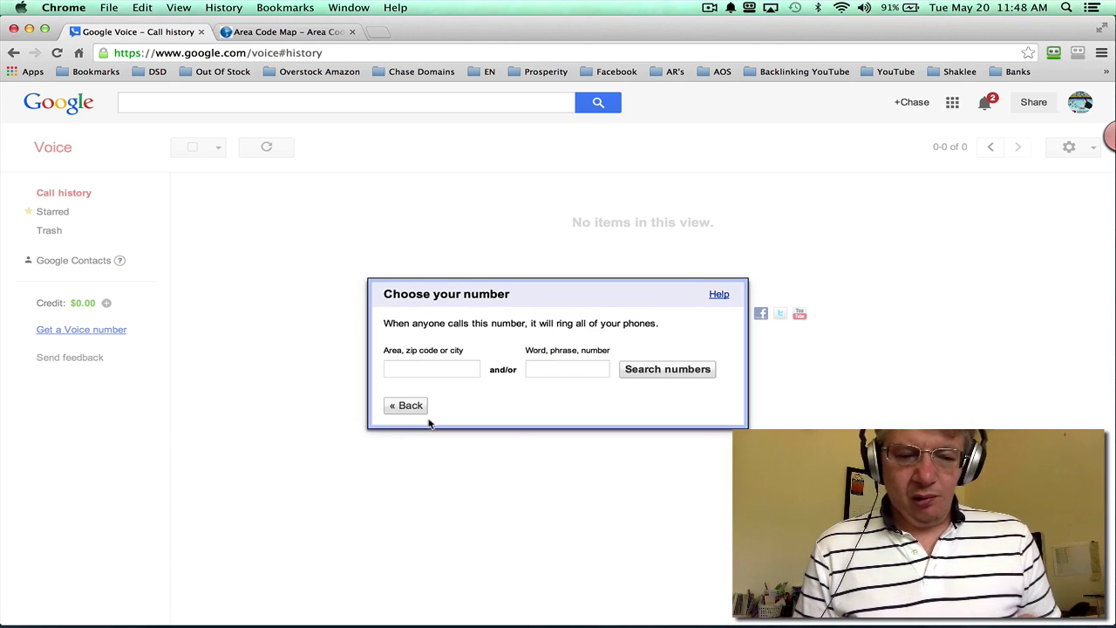
{"action": "left_click", "coordinate": [419, 367]}
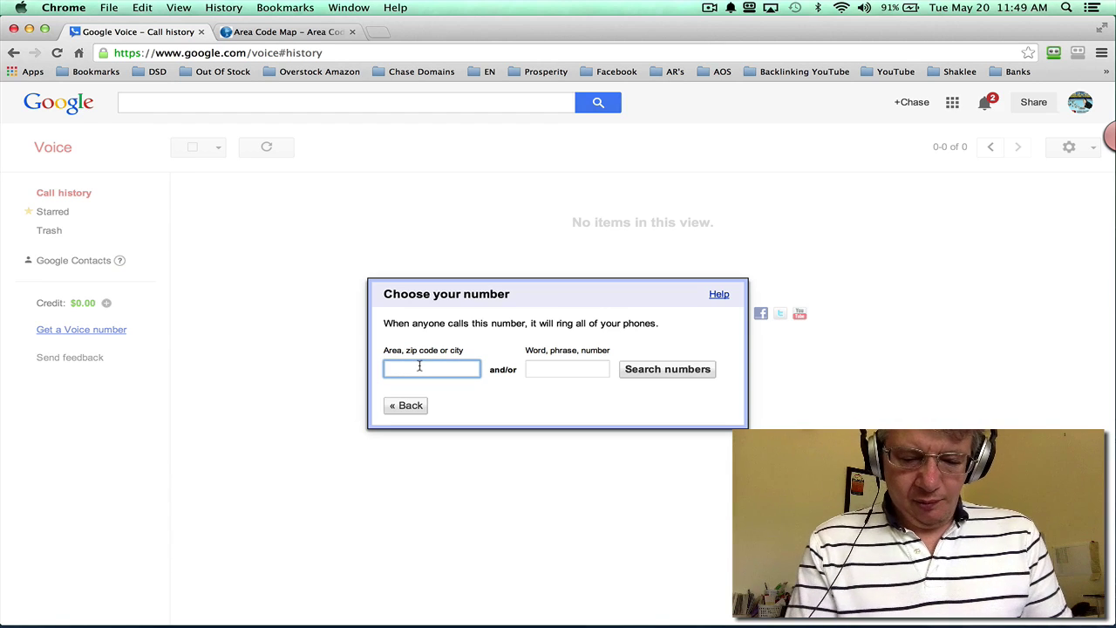
{"action": "type", "text": "775"}
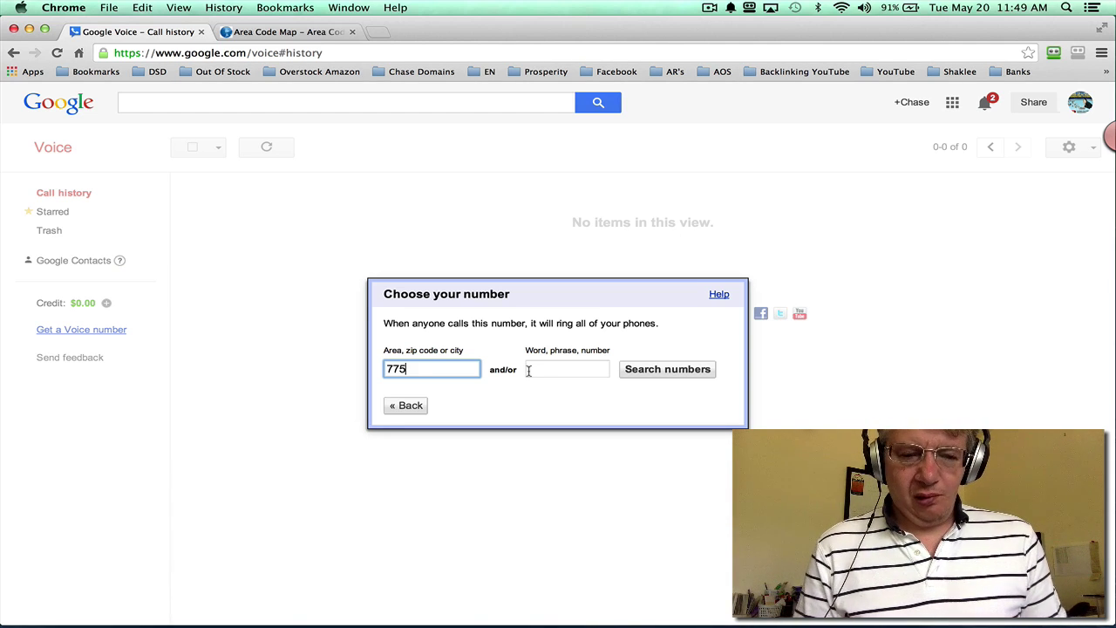
{"action": "left_click", "coordinate": [642, 373]}
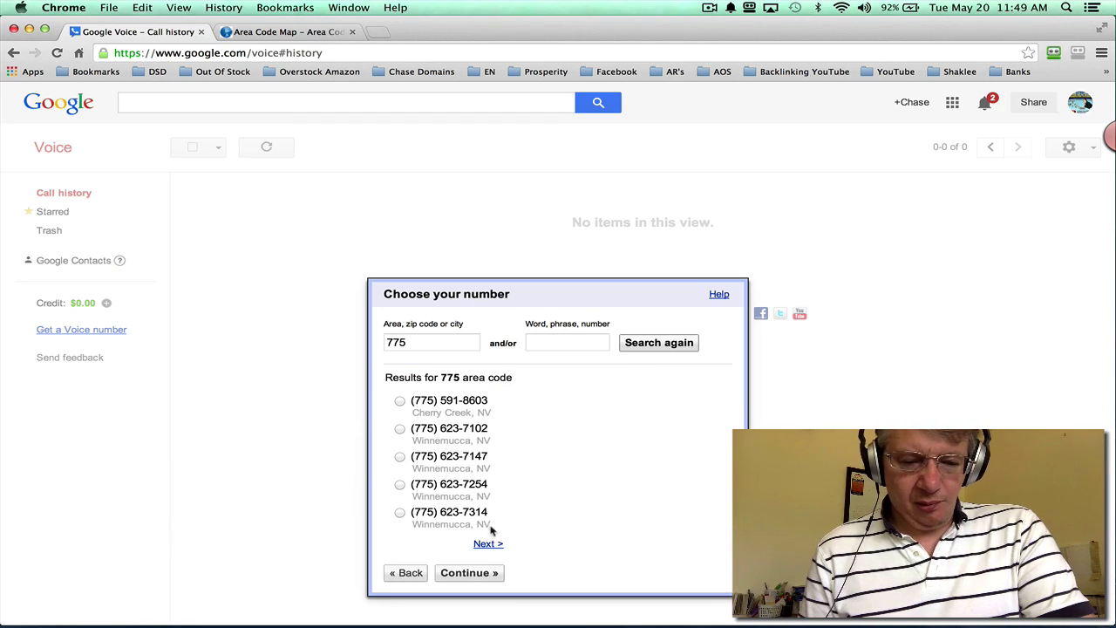
Step: Page through the 775 results and claim the first Stagecoach, NV number
{"action": "left_click", "coordinate": [486, 544]}
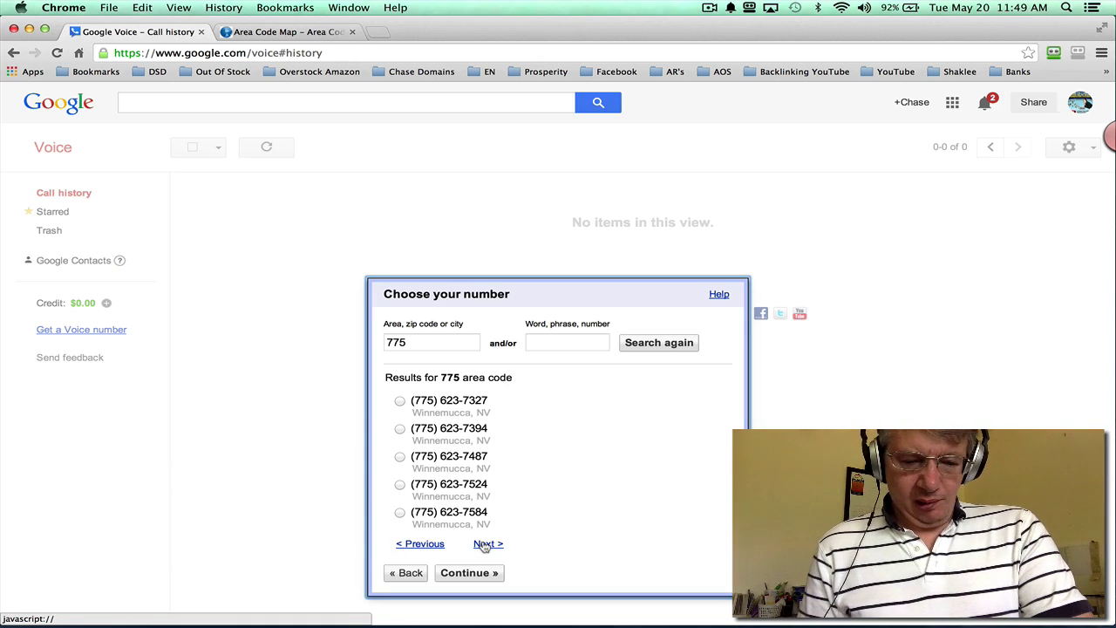
{"action": "left_click", "coordinate": [485, 544]}
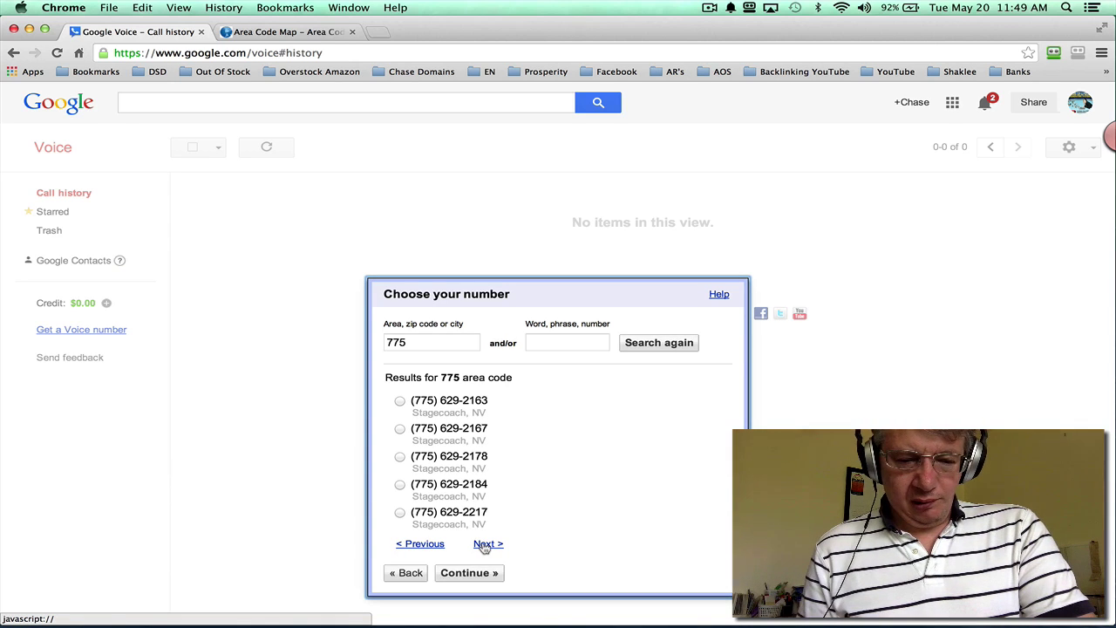
{"action": "left_click", "coordinate": [485, 545]}
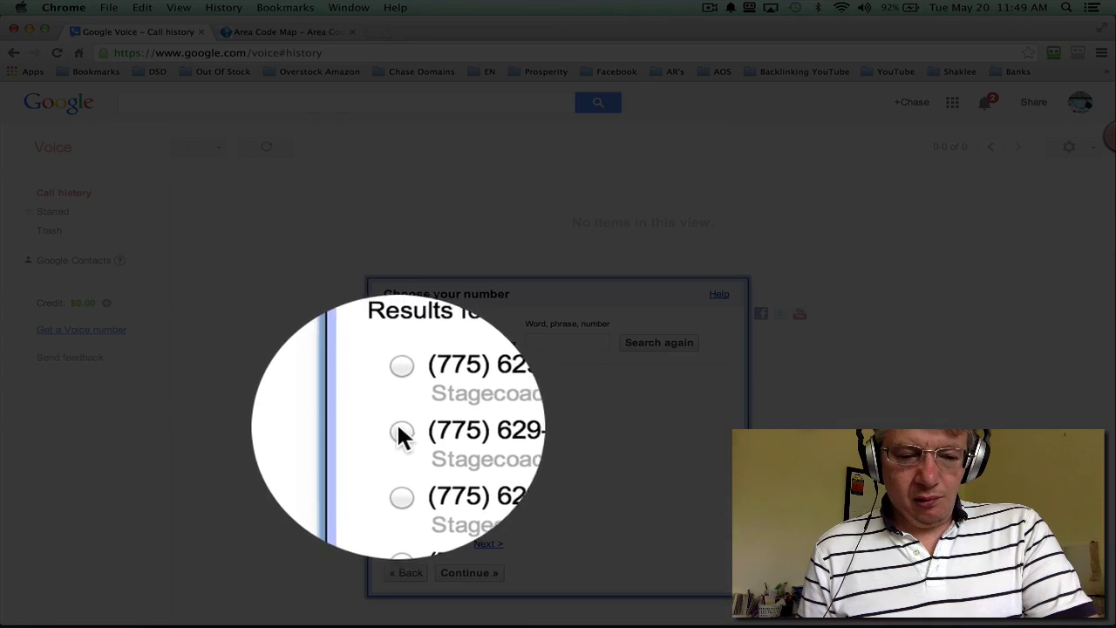
{"action": "left_click", "coordinate": [399, 399]}
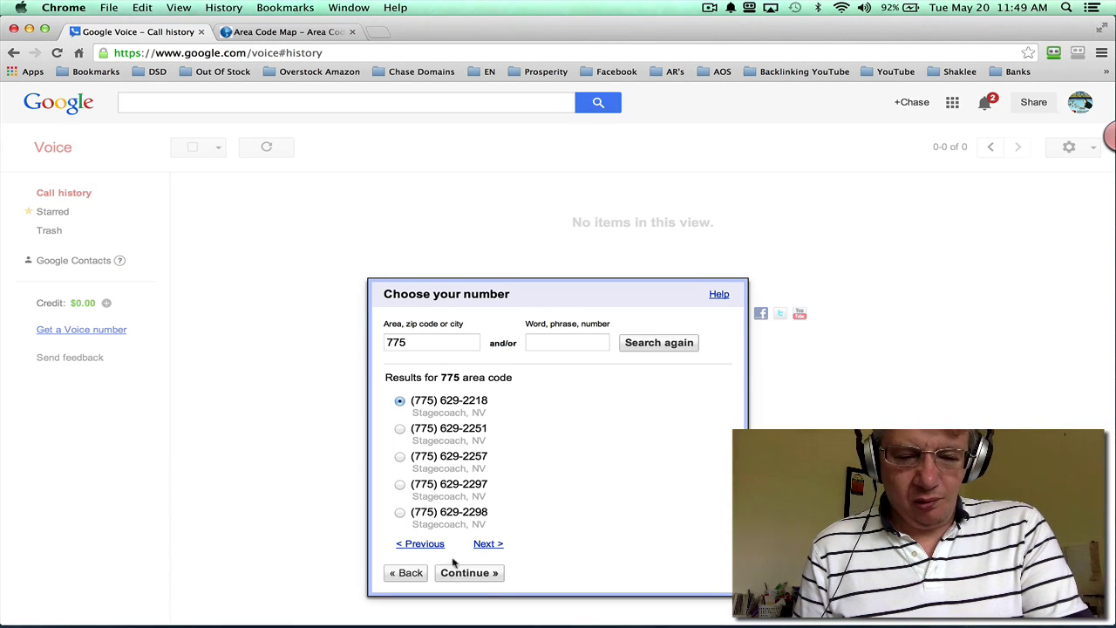
{"action": "left_click", "coordinate": [467, 572]}
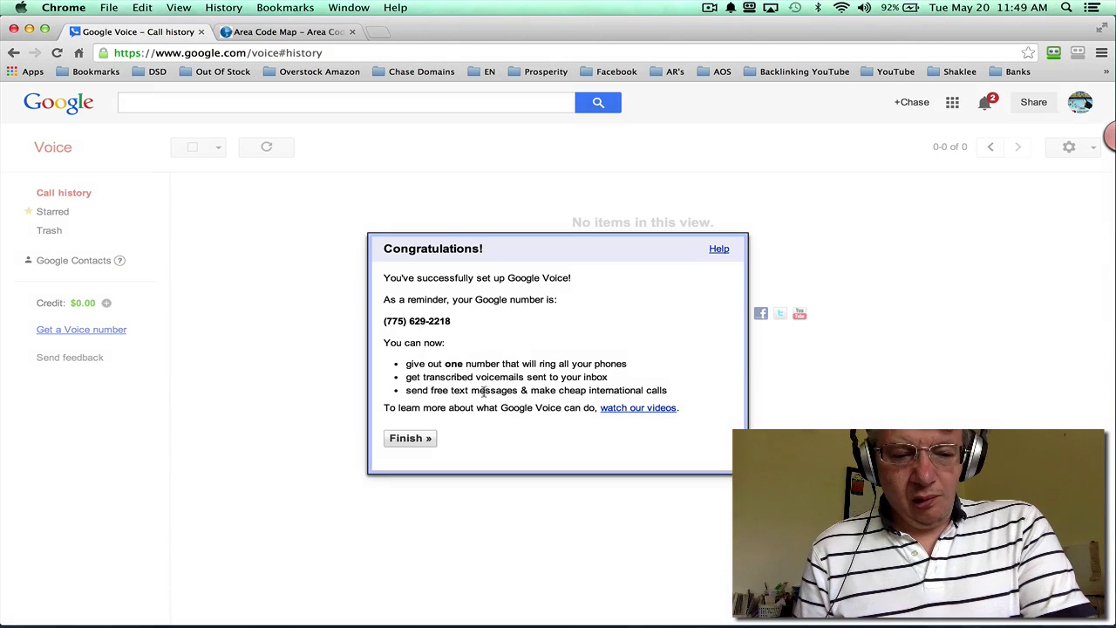
Step: Finish setup, dismiss the spam-blocking offer, and play the 00:18 welcome voicemail
{"action": "left_click", "coordinate": [407, 438]}
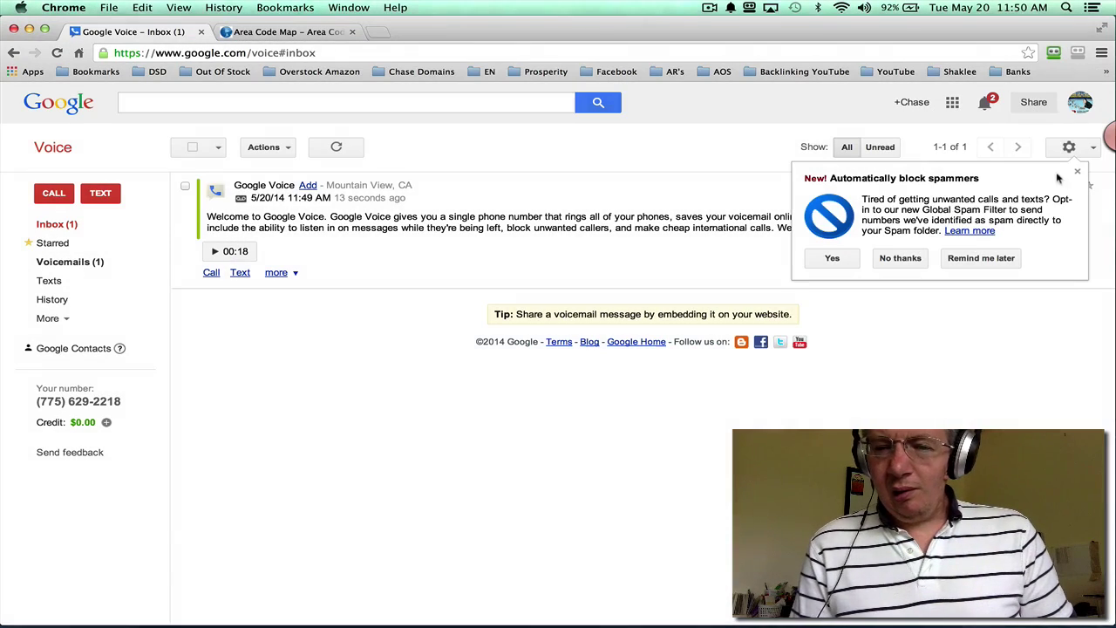
{"action": "left_click", "coordinate": [1077, 174]}
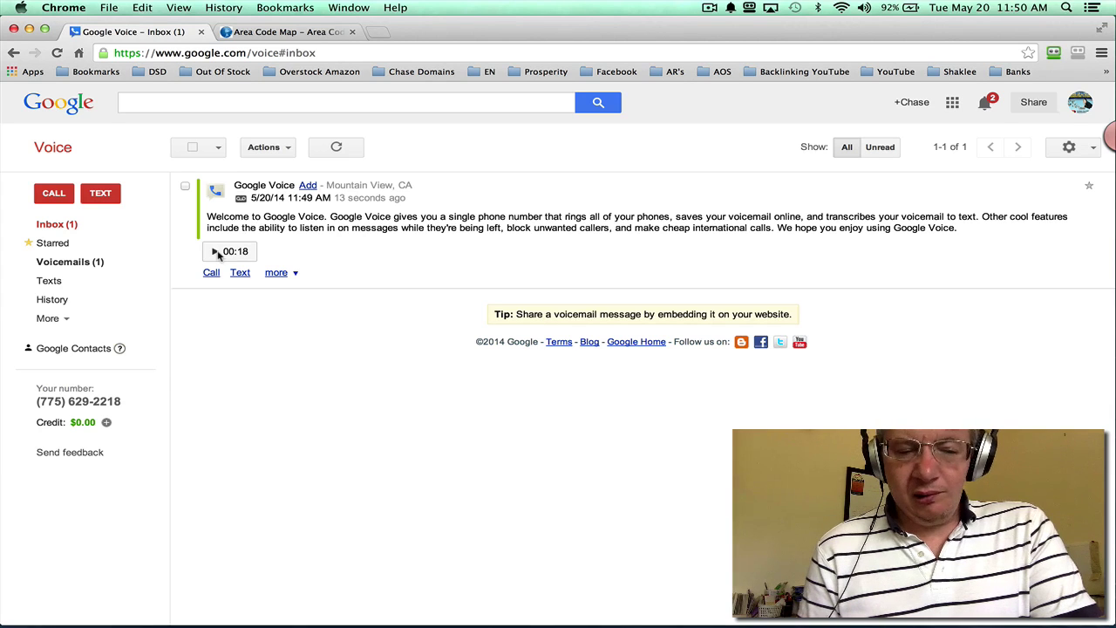
{"action": "left_click", "coordinate": [215, 251]}
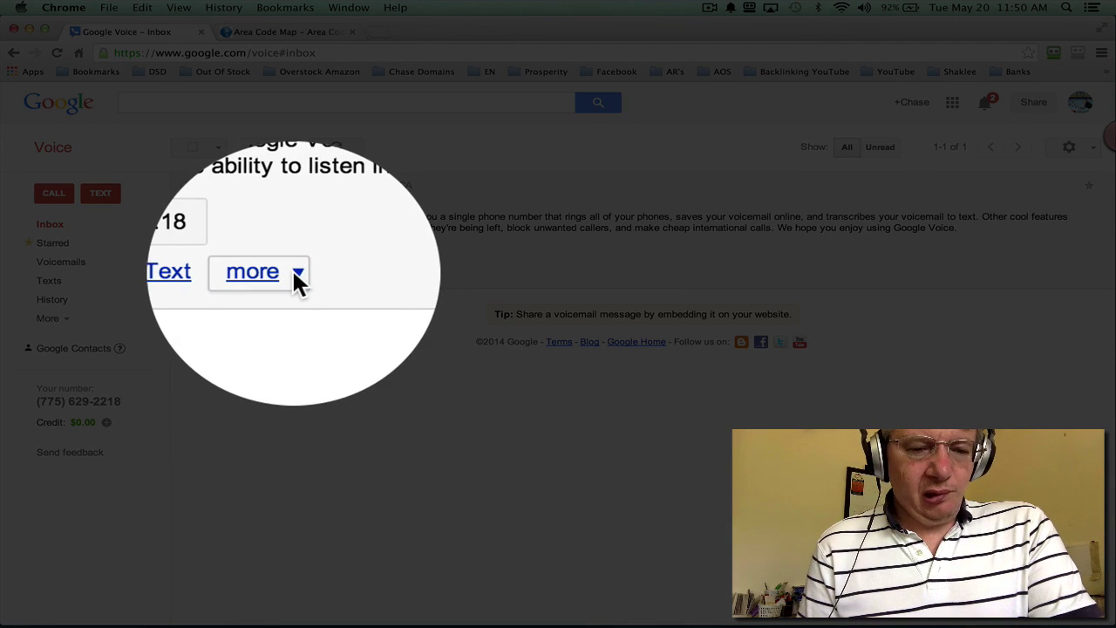
{"action": "left_click", "coordinate": [294, 277]}
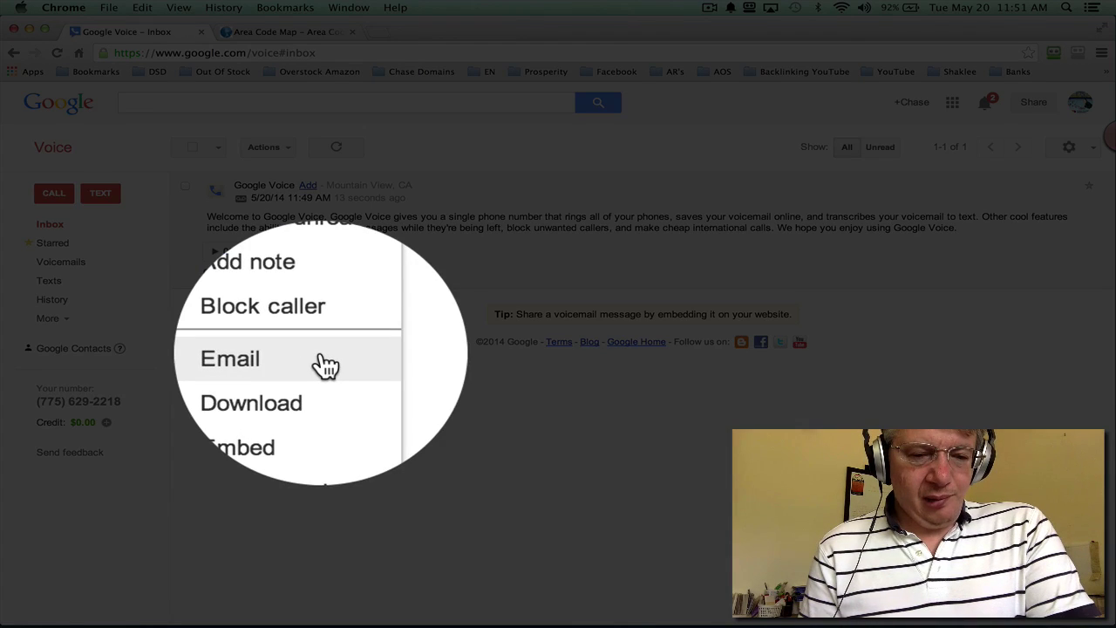
{"action": "left_click", "coordinate": [324, 366]}
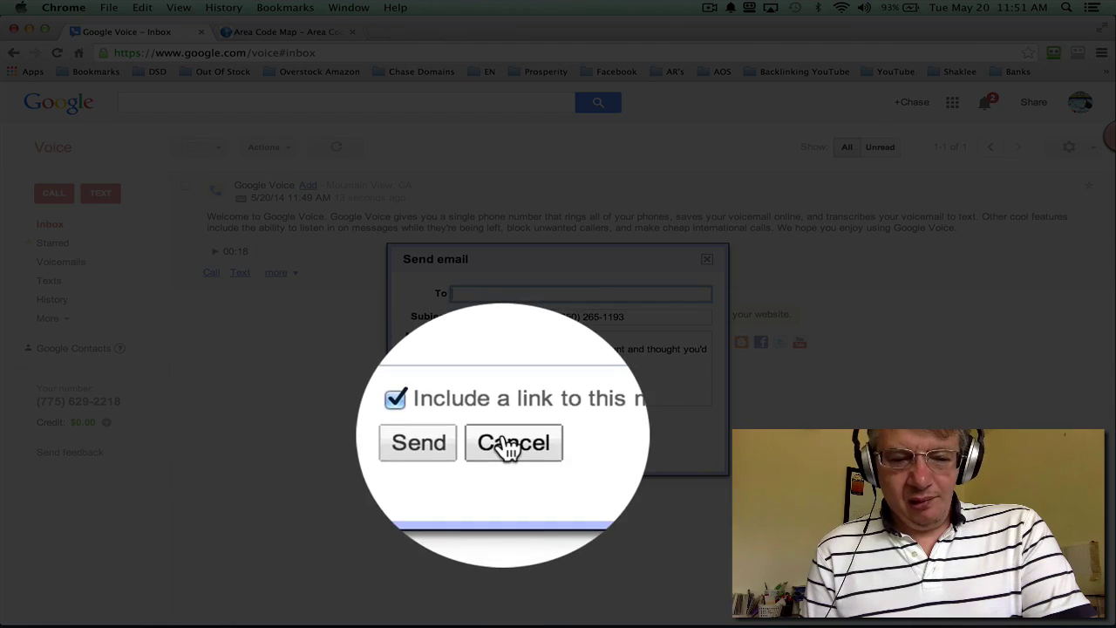
{"action": "left_click", "coordinate": [503, 435]}
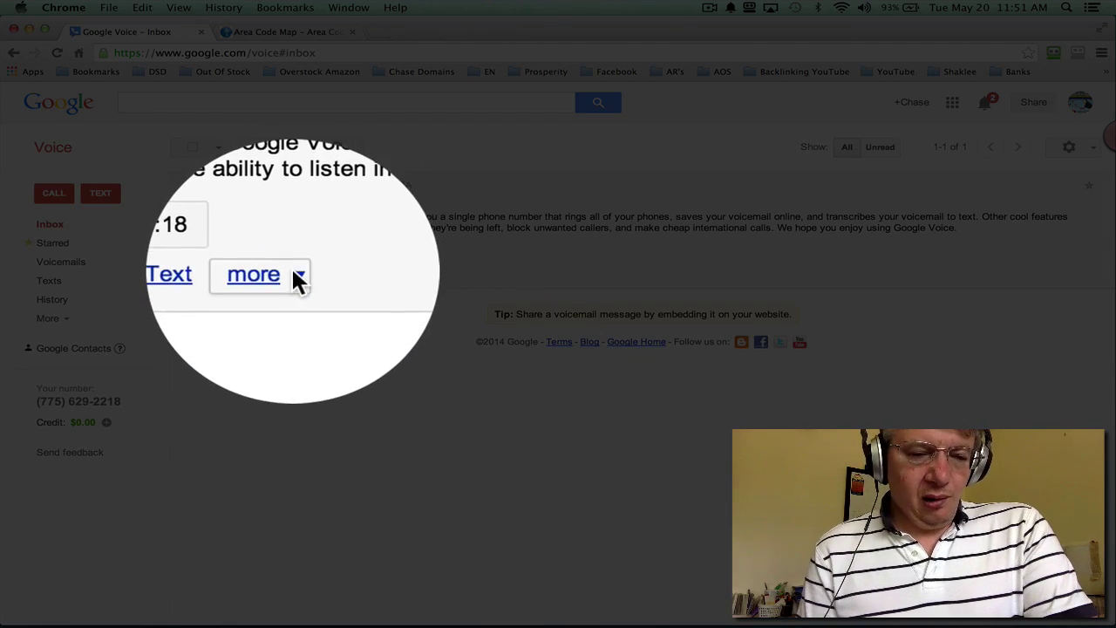
Step: Open the welcome voicemail's embed code and select all of it
{"action": "left_click", "coordinate": [294, 273]}
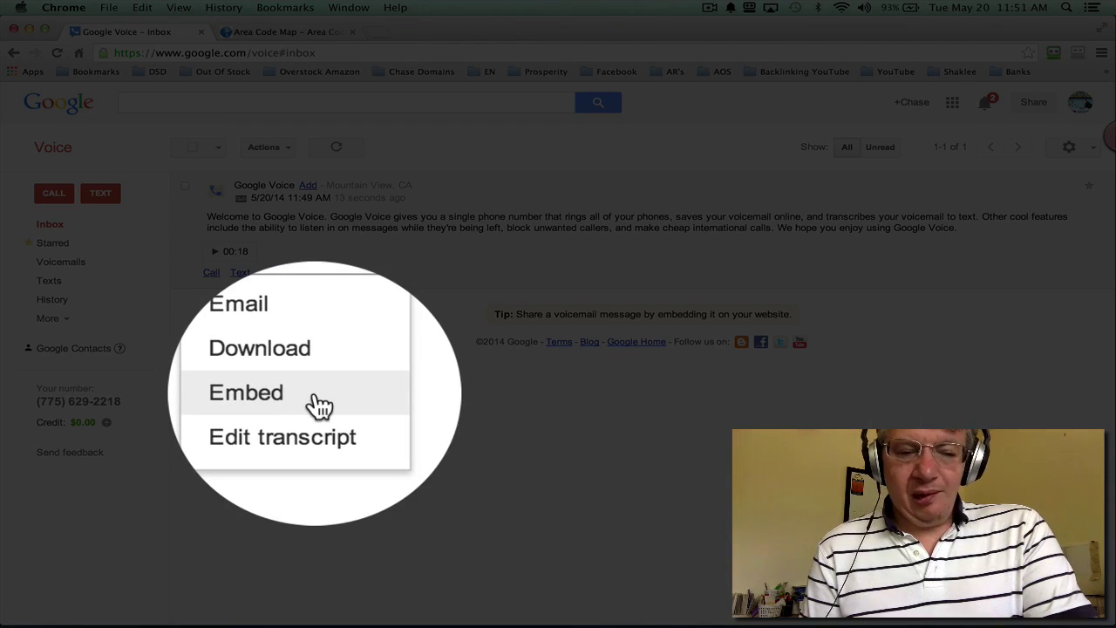
{"action": "left_click", "coordinate": [319, 401]}
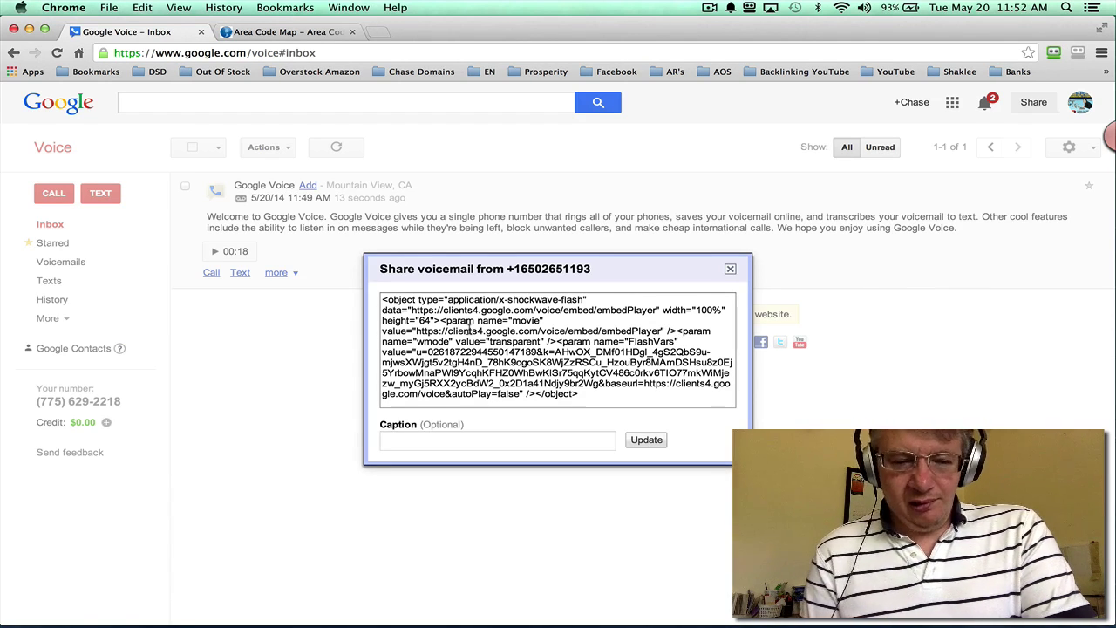
{"action": "left_click", "coordinate": [533, 361]}
{"action": "triple_click", "coordinate": [533, 362]}
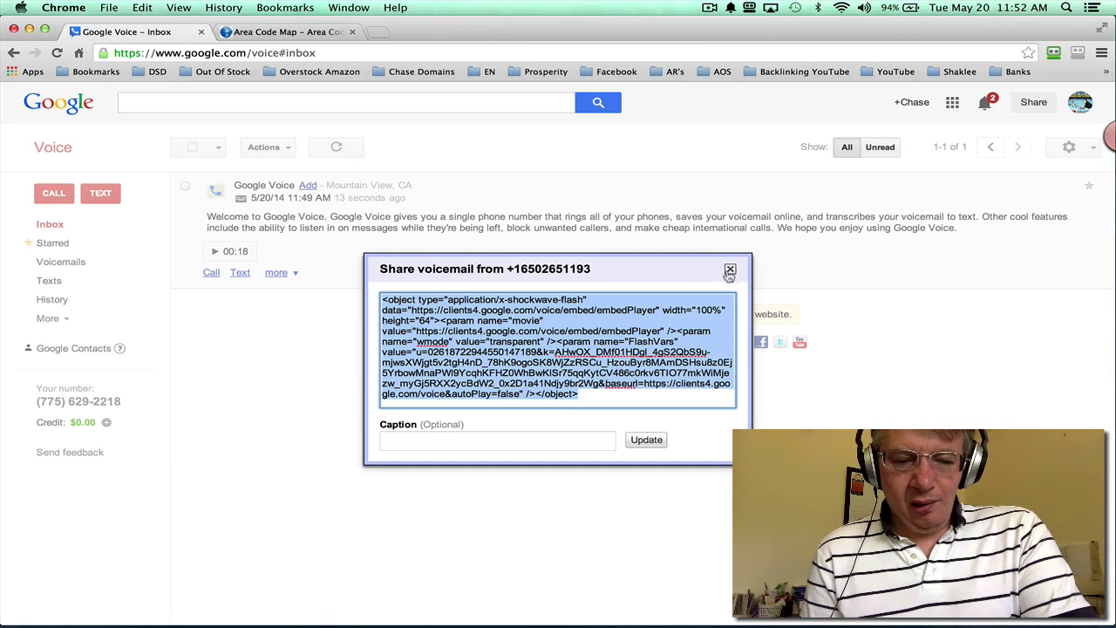
Step: Add the caption 'Listen to this great testimonial!' to the embed code and close the share window
{"action": "left_click", "coordinate": [473, 440]}
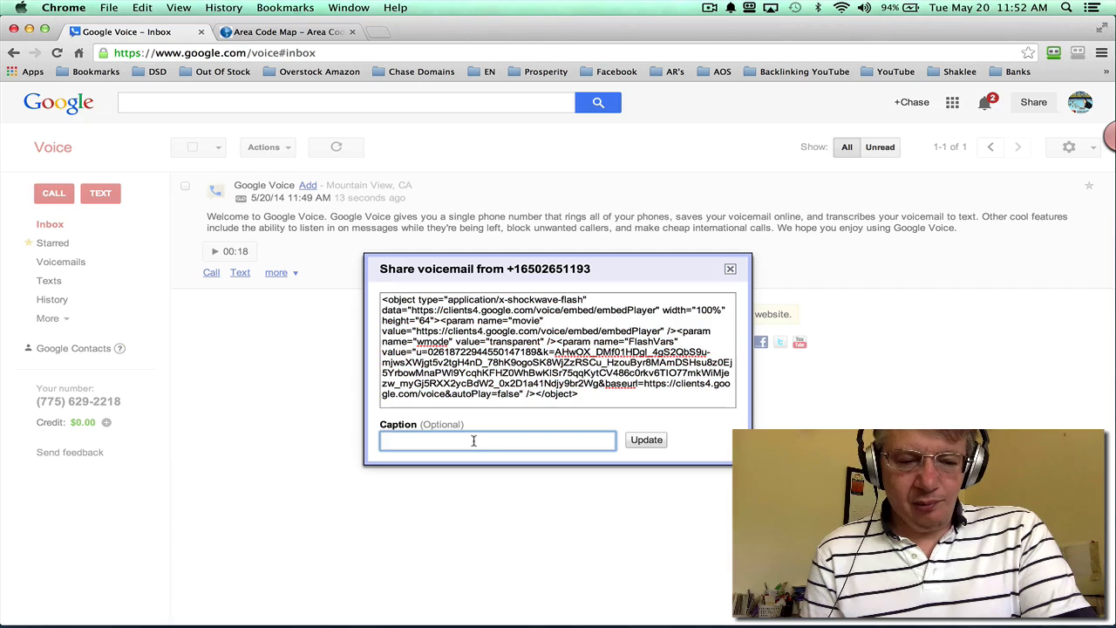
{"action": "type", "text": "Liste"}
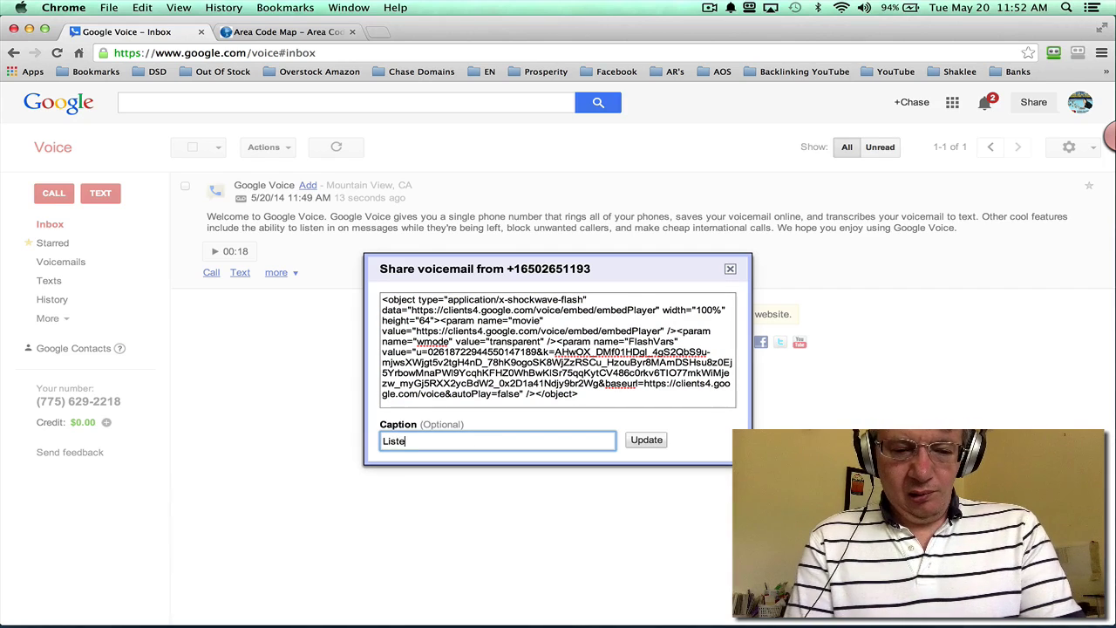
{"action": "type", "text": "n to th"}
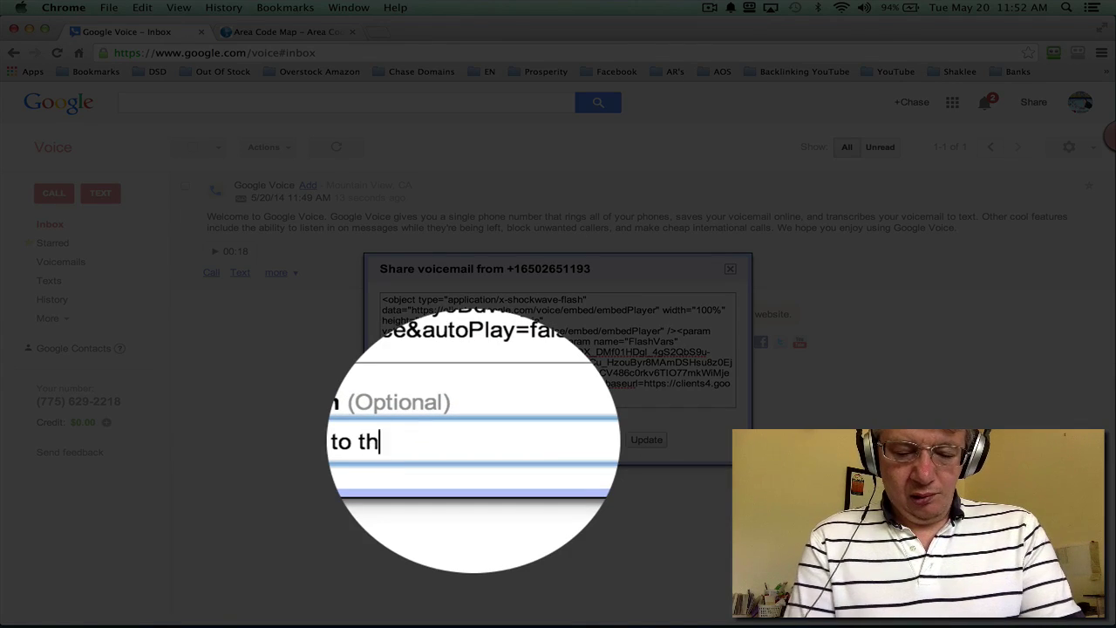
{"action": "type", "text": "is great te"}
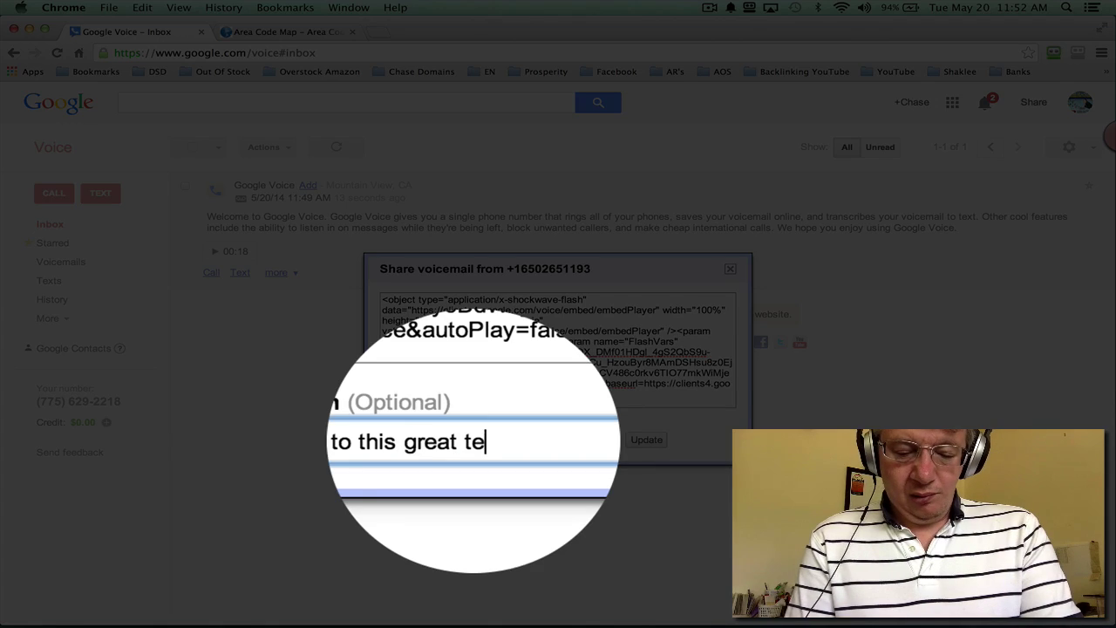
{"action": "type", "text": "stimonia"}
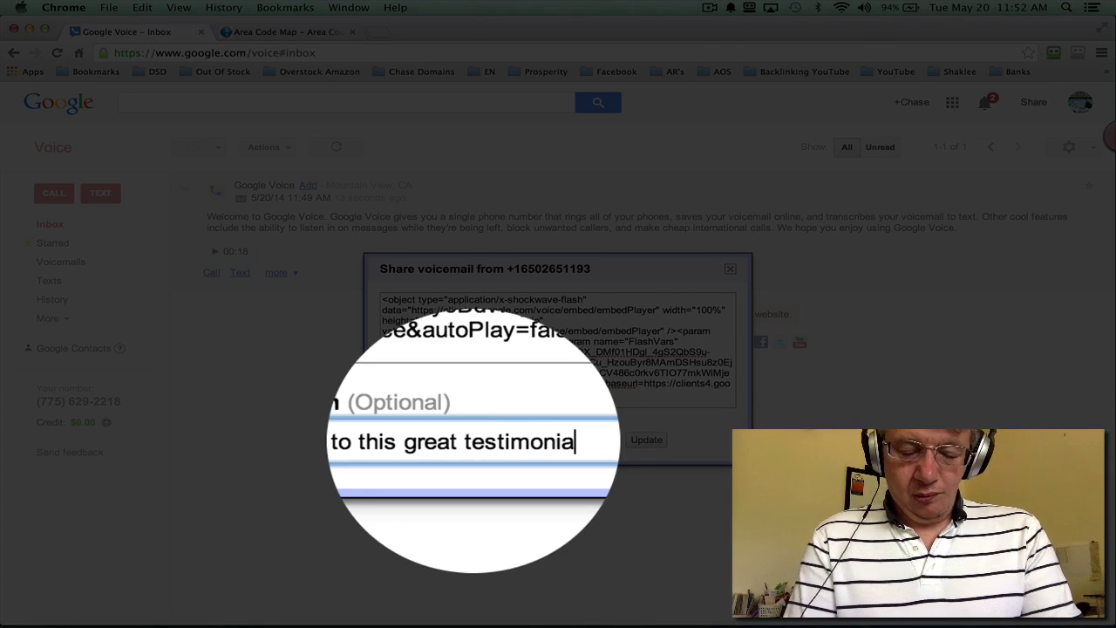
{"action": "type", "text": "l!"}
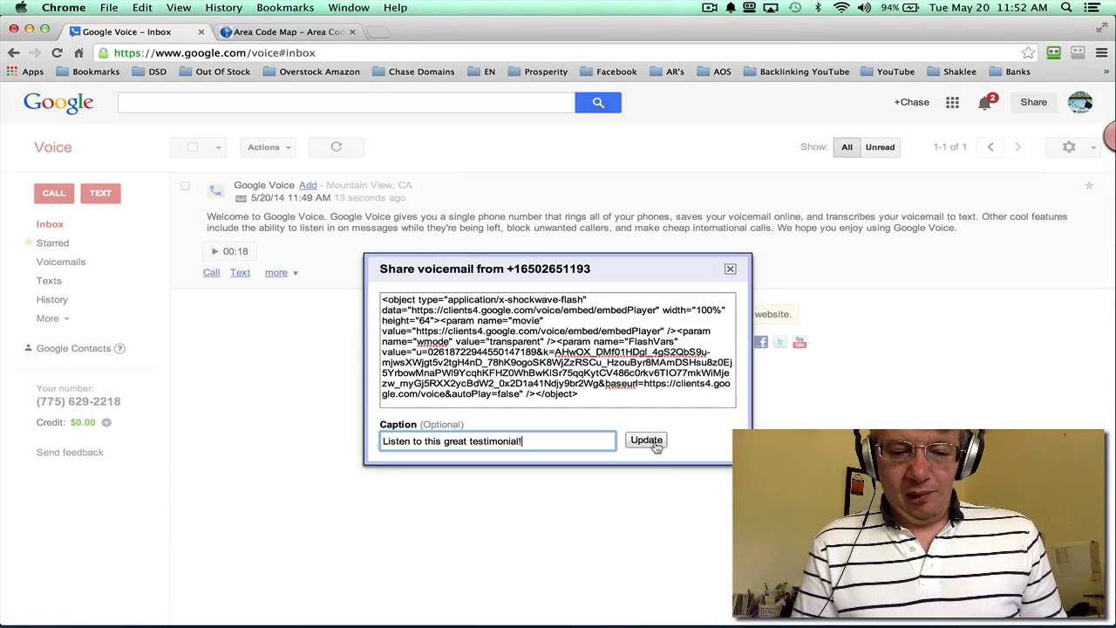
{"action": "left_click", "coordinate": [646, 441]}
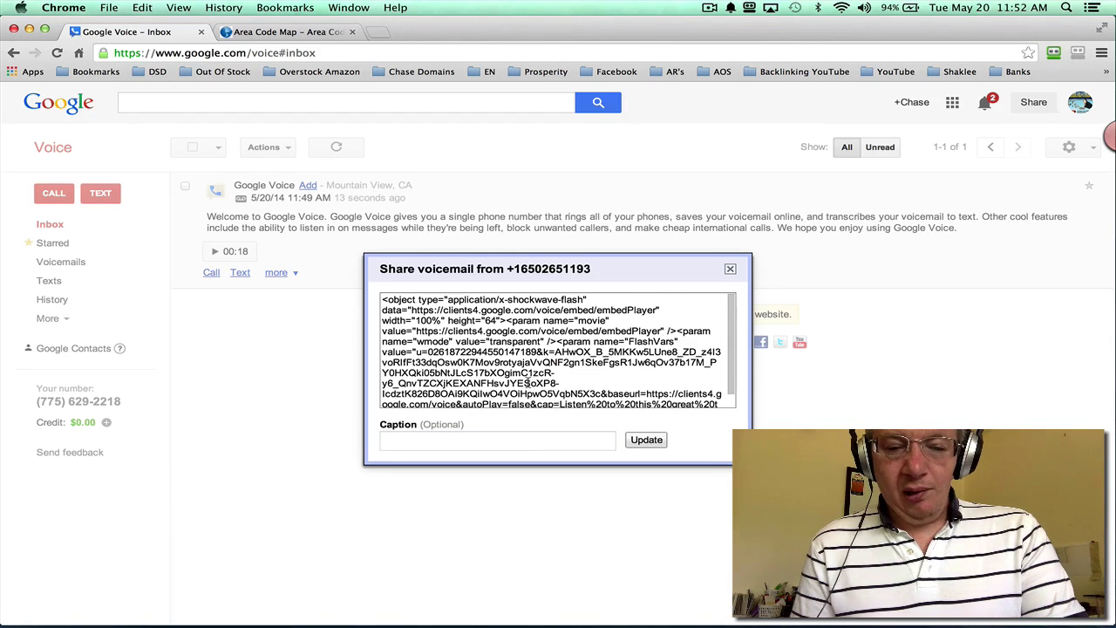
{"action": "scroll", "coordinate": [527, 383], "scroll_direction": "down", "scroll_amount": 1}
{"action": "scroll", "coordinate": [528, 382], "scroll_direction": "up", "scroll_amount": 1}
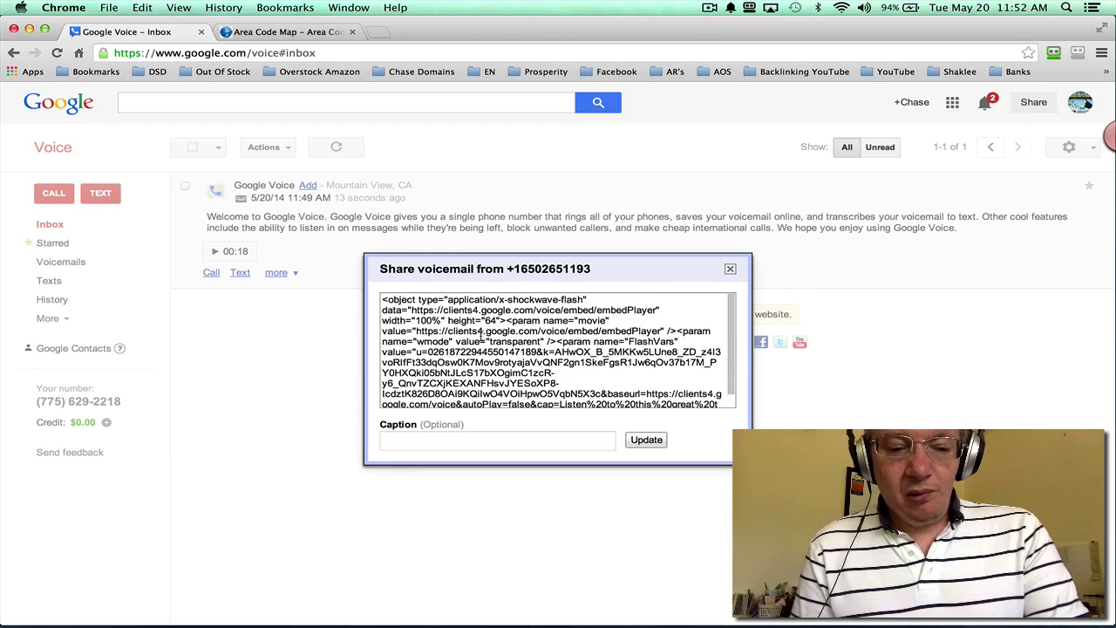
{"action": "scroll", "coordinate": [506, 380], "scroll_direction": "down", "scroll_amount": 1}
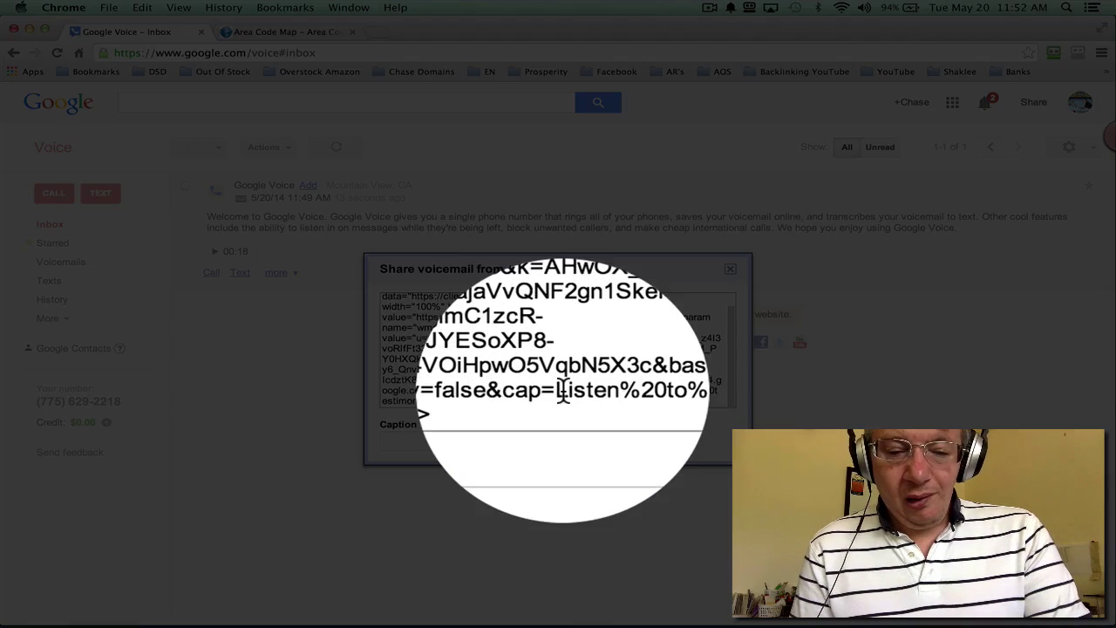
{"action": "left_click_drag", "start_coordinate": [562, 389], "coordinate": [446, 403]}
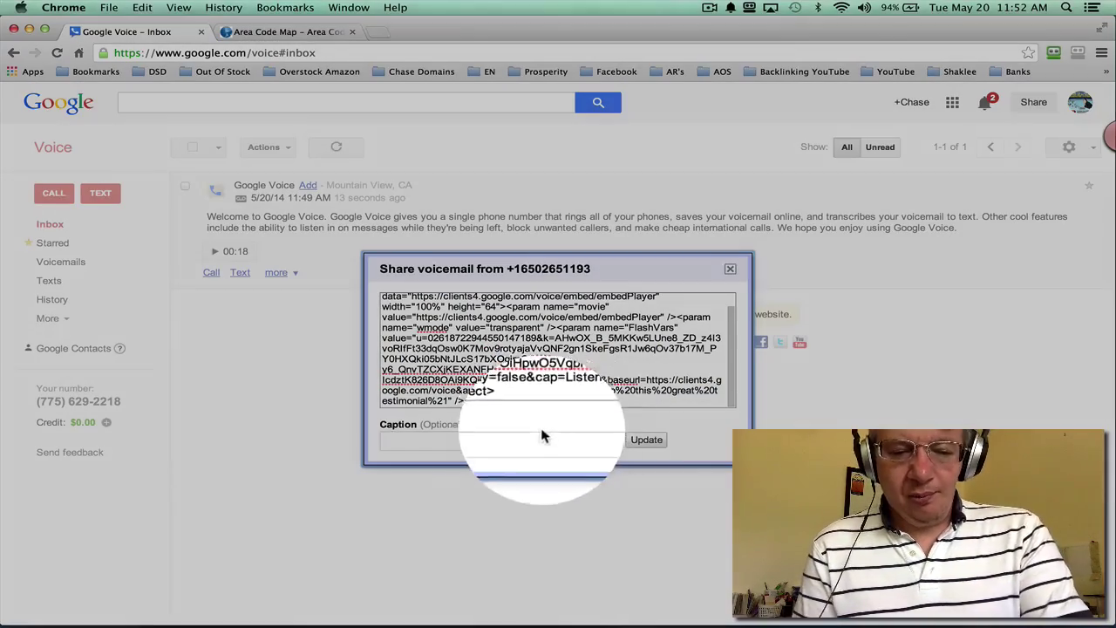
{"action": "left_click", "coordinate": [720, 300]}
{"action": "left_click", "coordinate": [730, 268]}
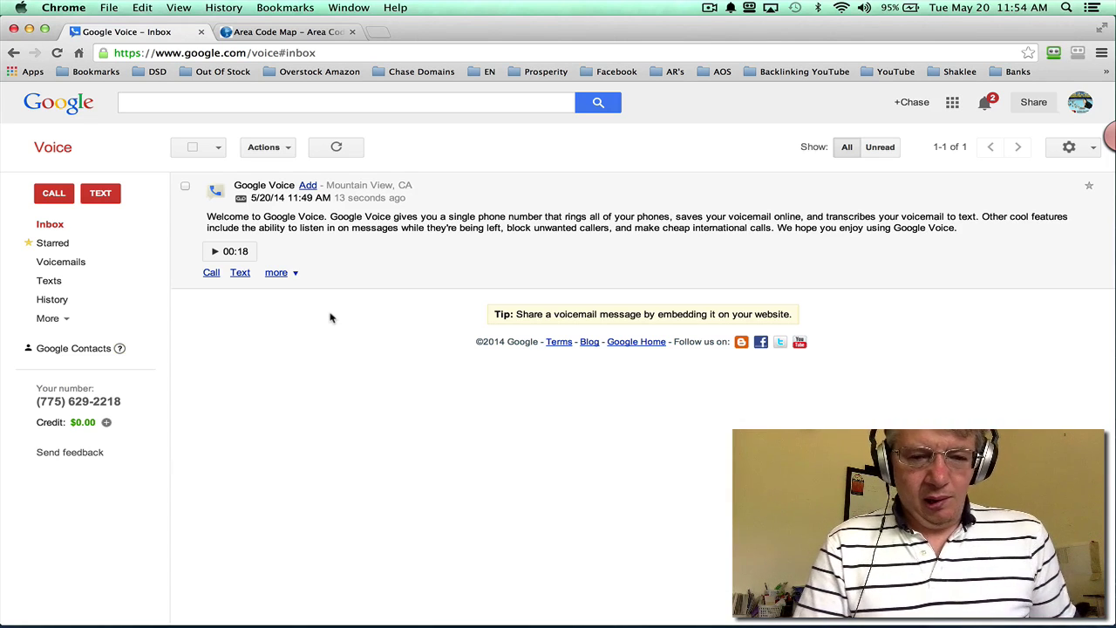
Step: Refresh the inbox and play the new 00:41 Fort Collins, CO voicemail
{"action": "left_click", "coordinate": [50, 225]}
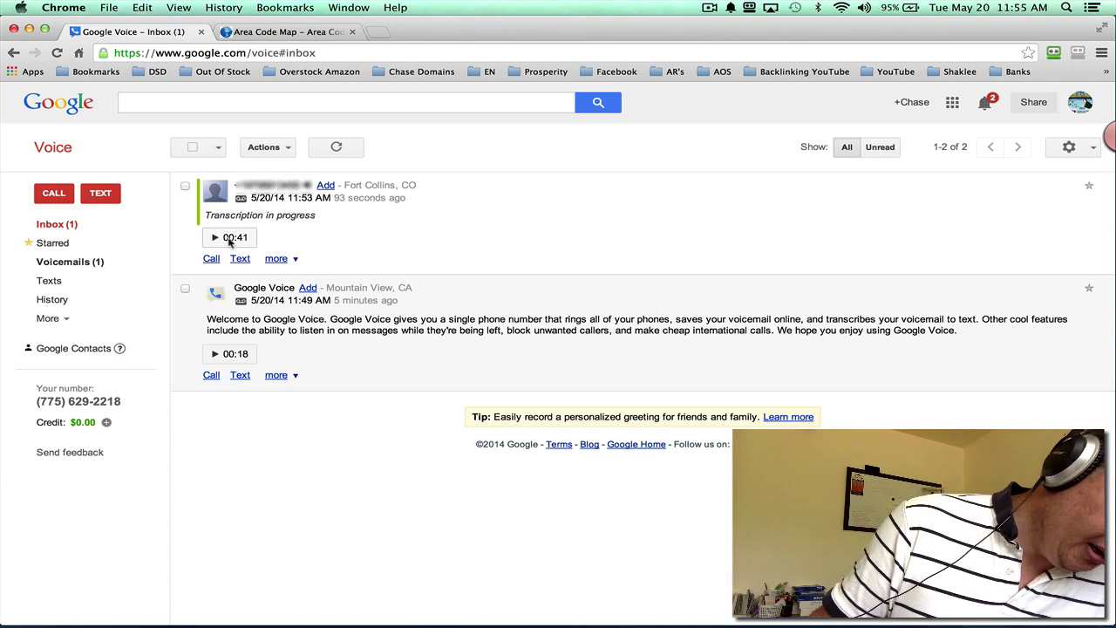
{"action": "left_click", "coordinate": [229, 238]}
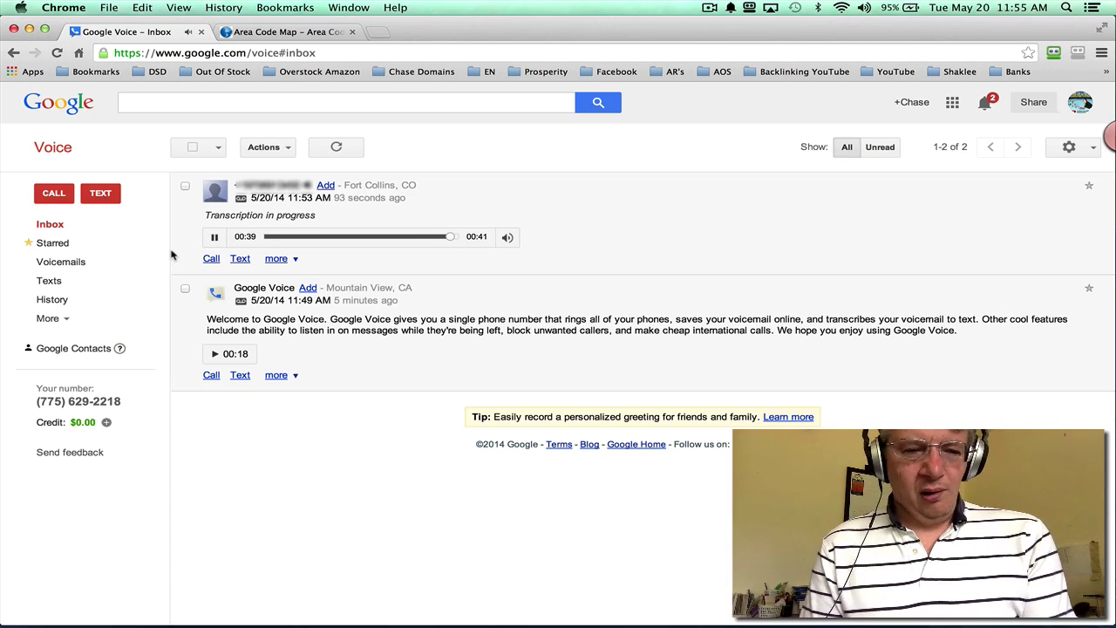
{"action": "left_click", "coordinate": [294, 259]}
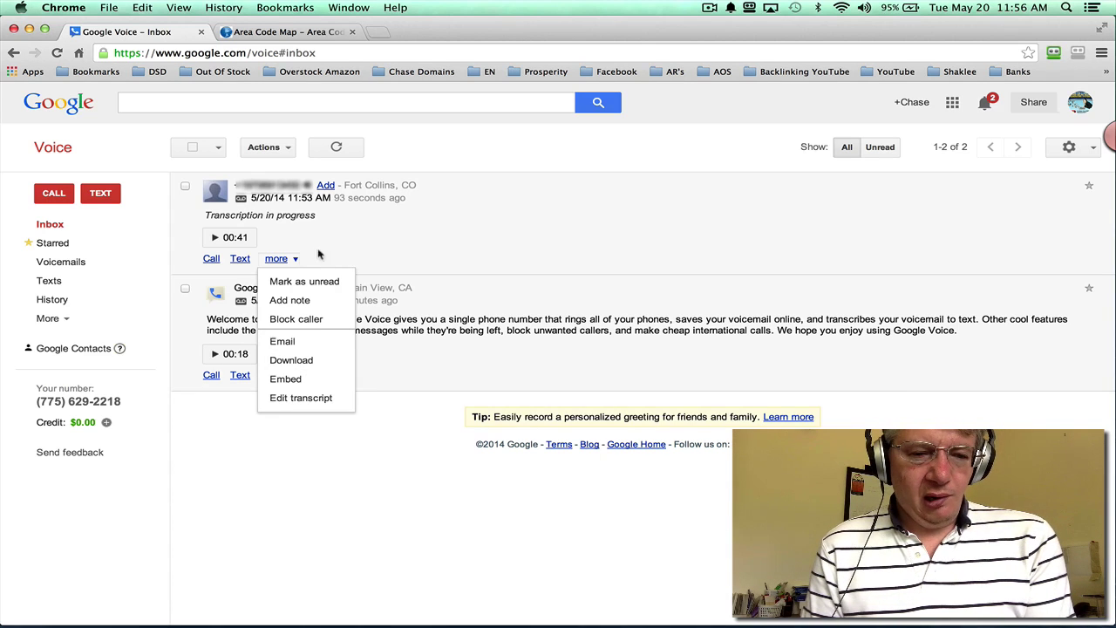
{"action": "left_click", "coordinate": [183, 271]}
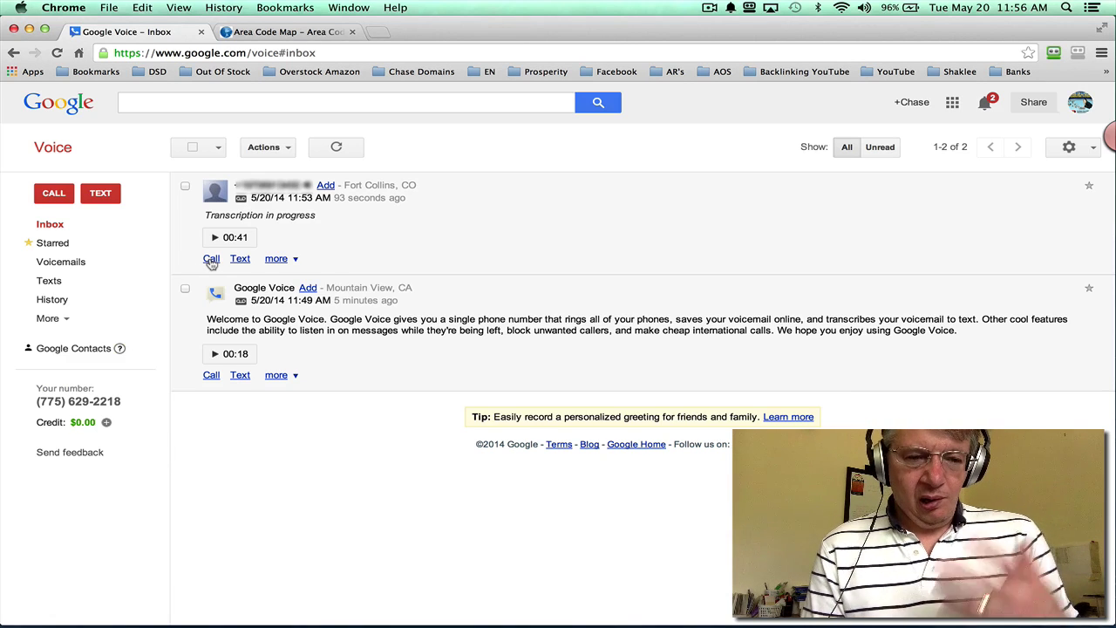
Step: Call back the Fort Collins voicemail caller through Google Talk, then close the call-back popup
{"action": "left_click", "coordinate": [211, 259]}
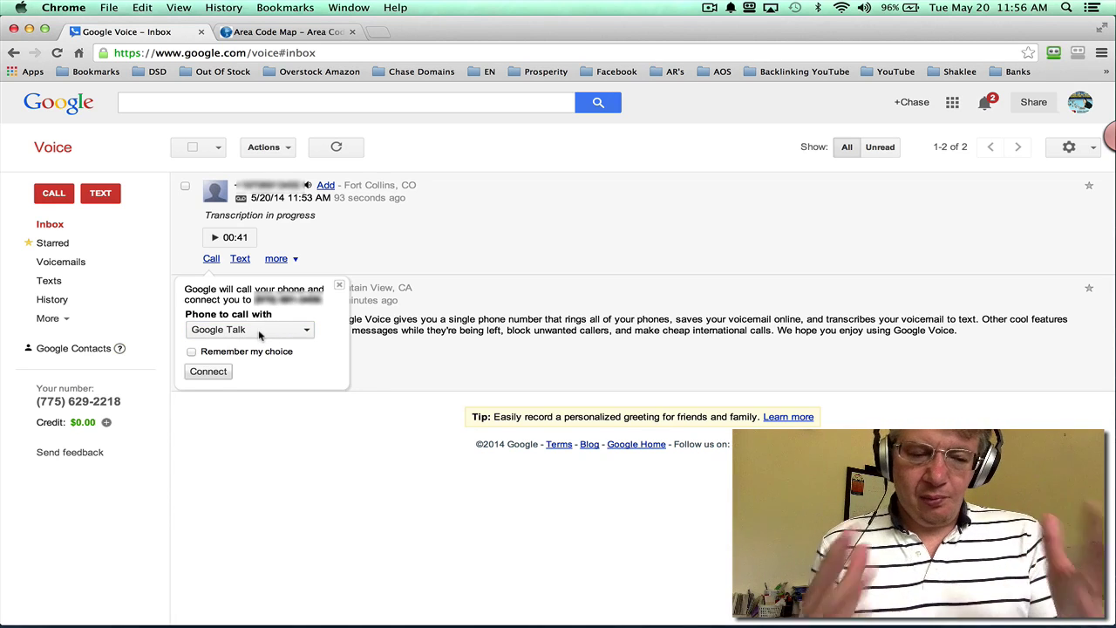
{"action": "left_click", "coordinate": [209, 371]}
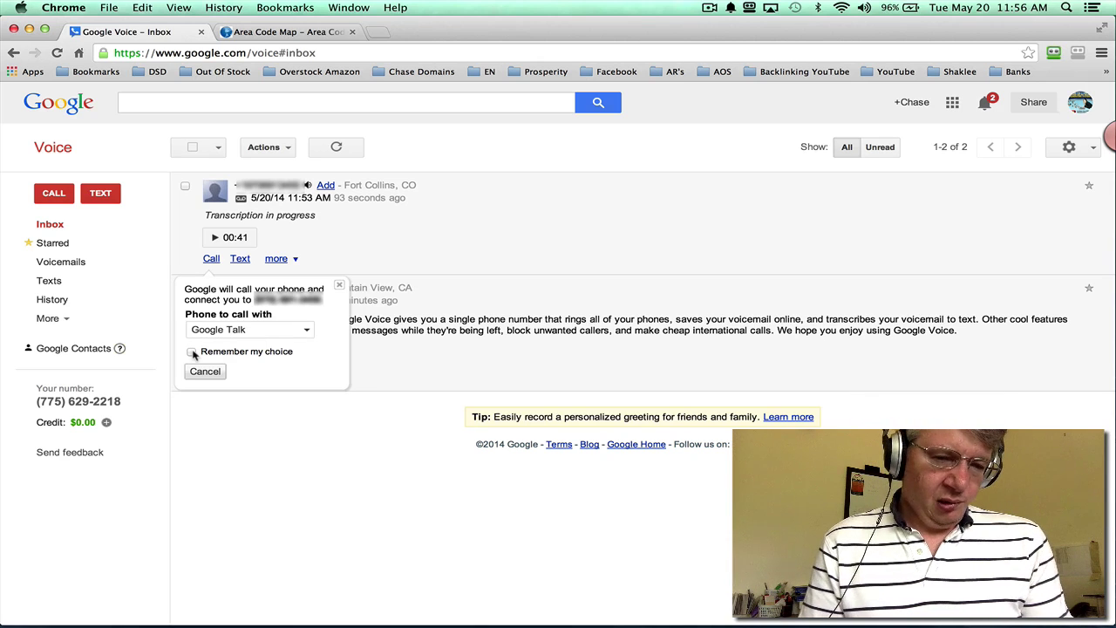
{"action": "left_click", "coordinate": [339, 289]}
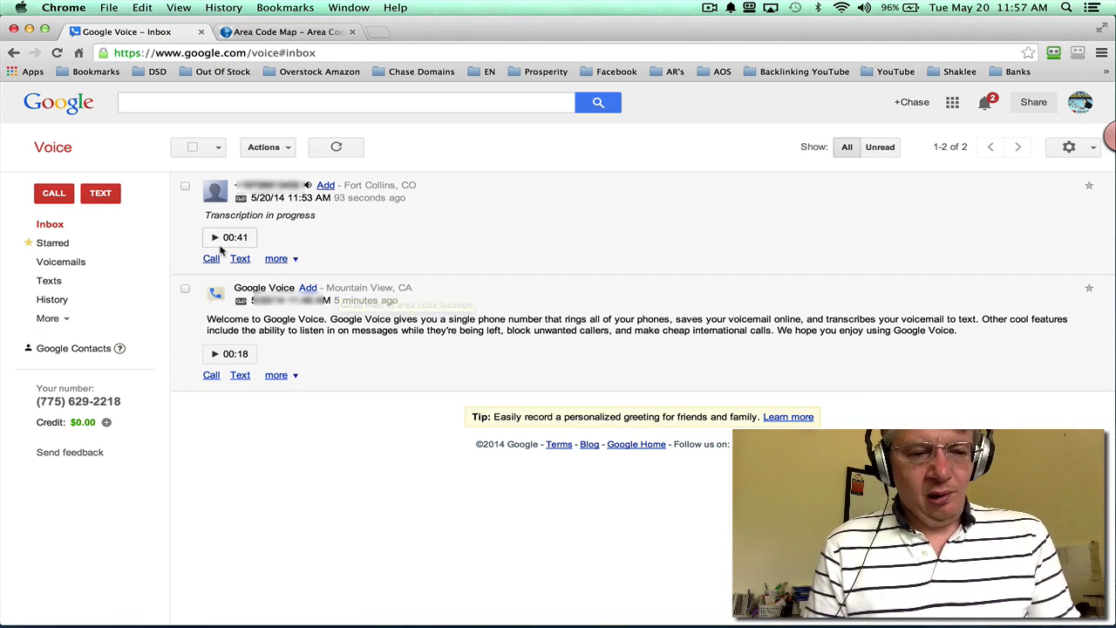
Step: Start a call to a typed phone number, then cancel it and close the call popup
{"action": "left_click", "coordinate": [54, 196]}
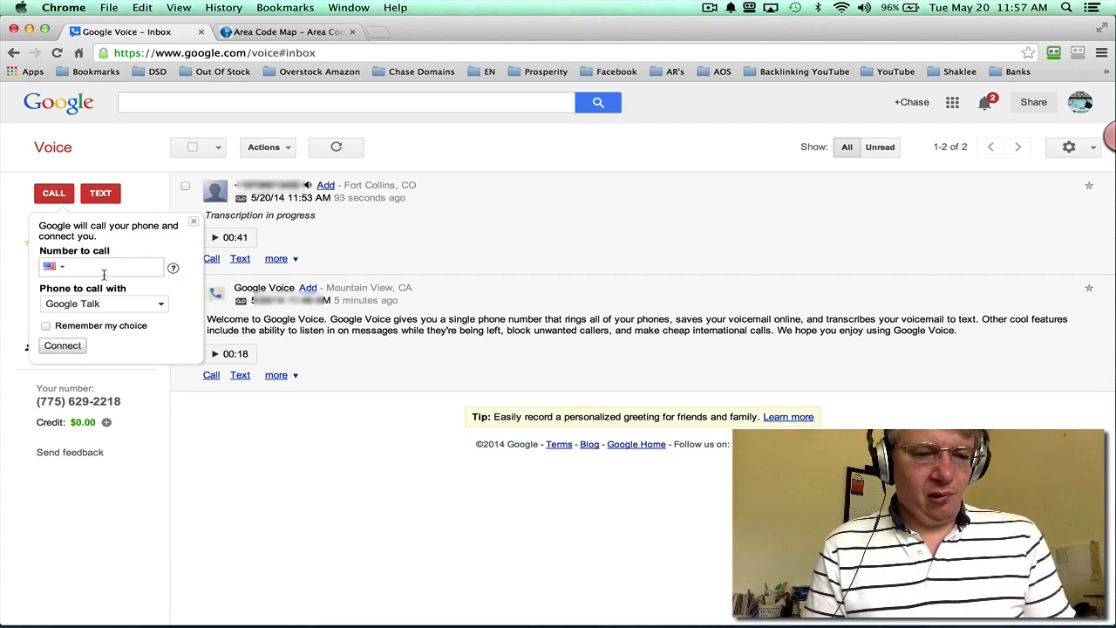
{"action": "type", "text": "70"}
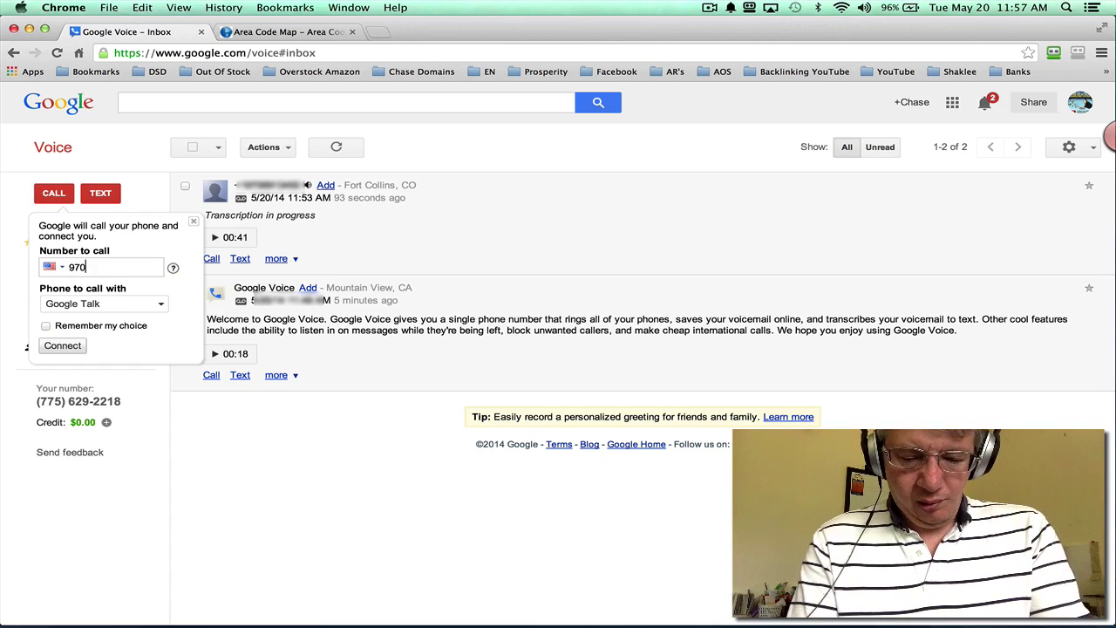
{"action": "key", "text": "BackSpace"}
{"action": "key", "text": "BackSpace"}
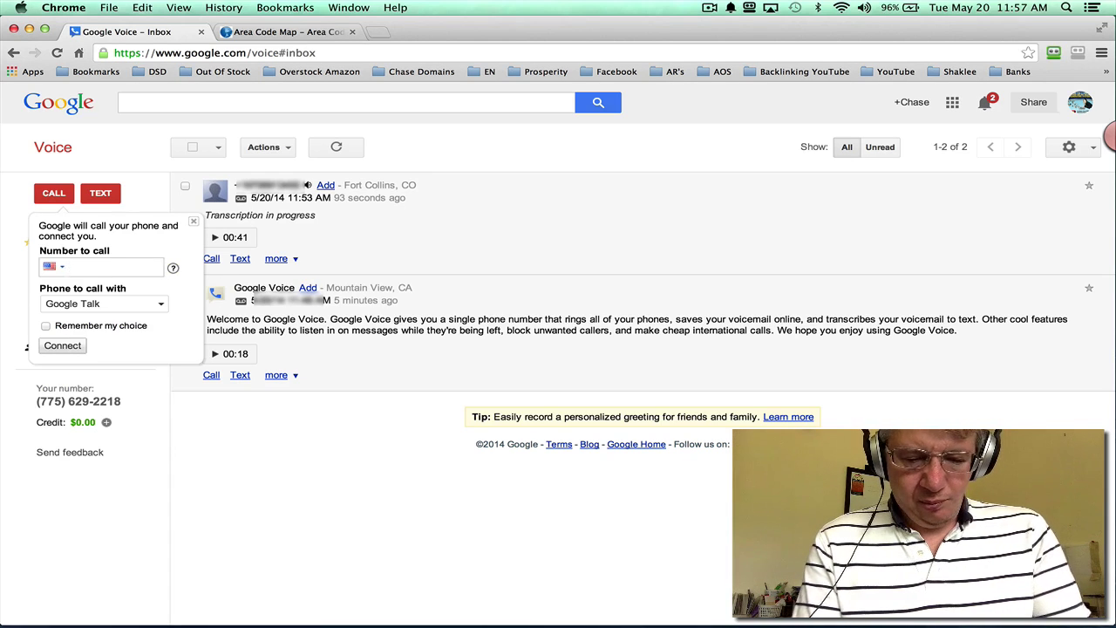
{"action": "type", "text": "9"}
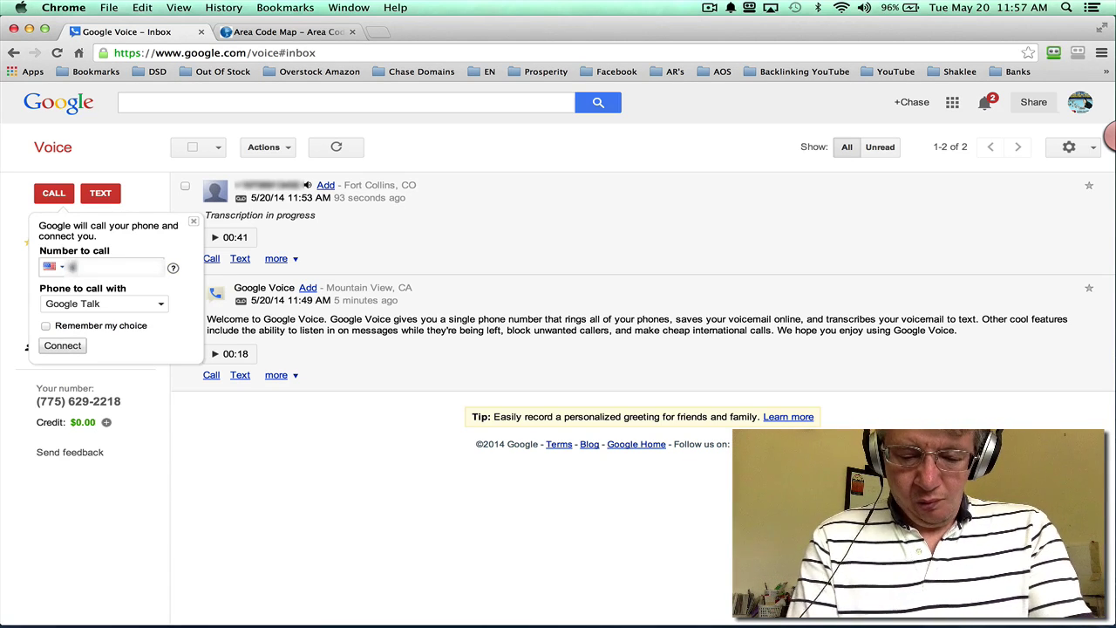
{"action": "type", "text": "70????"}
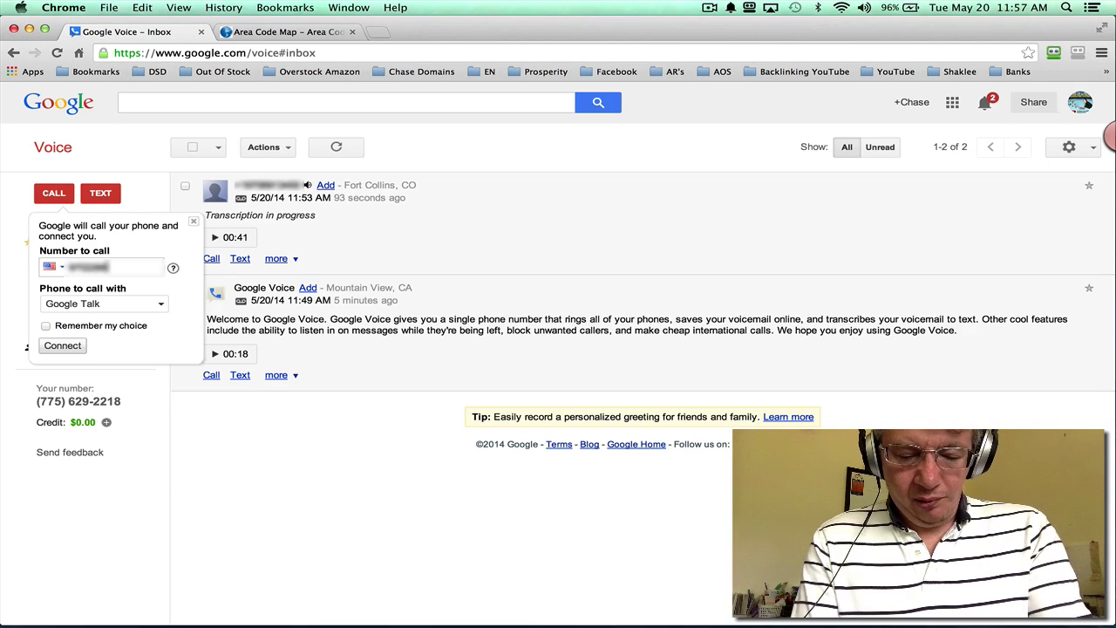
{"action": "type", "text": "???"}
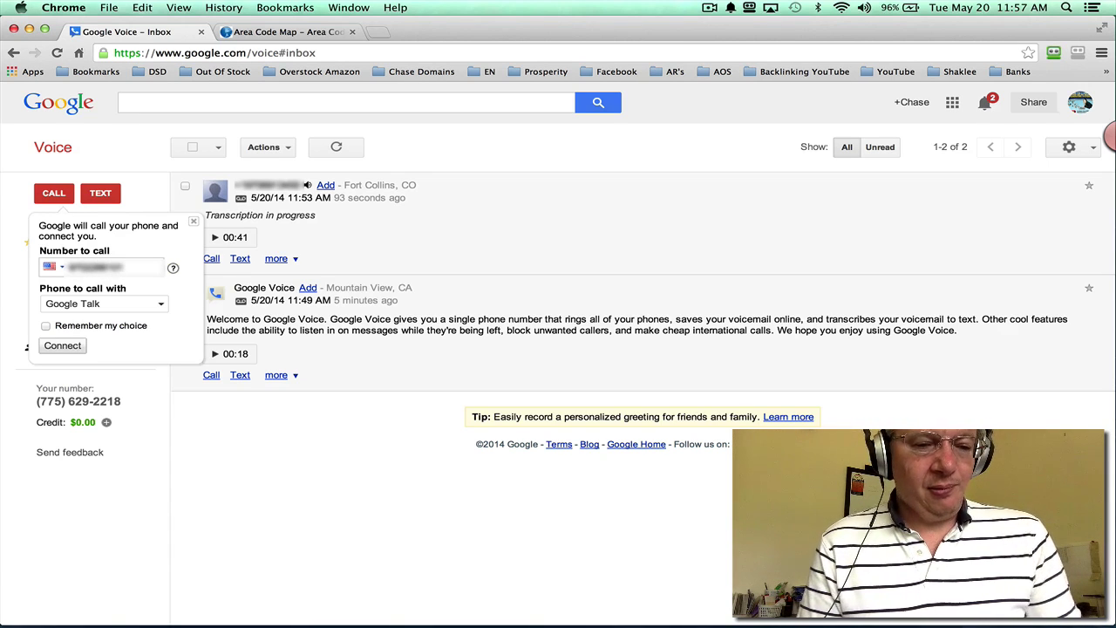
{"action": "left_click", "coordinate": [70, 346]}
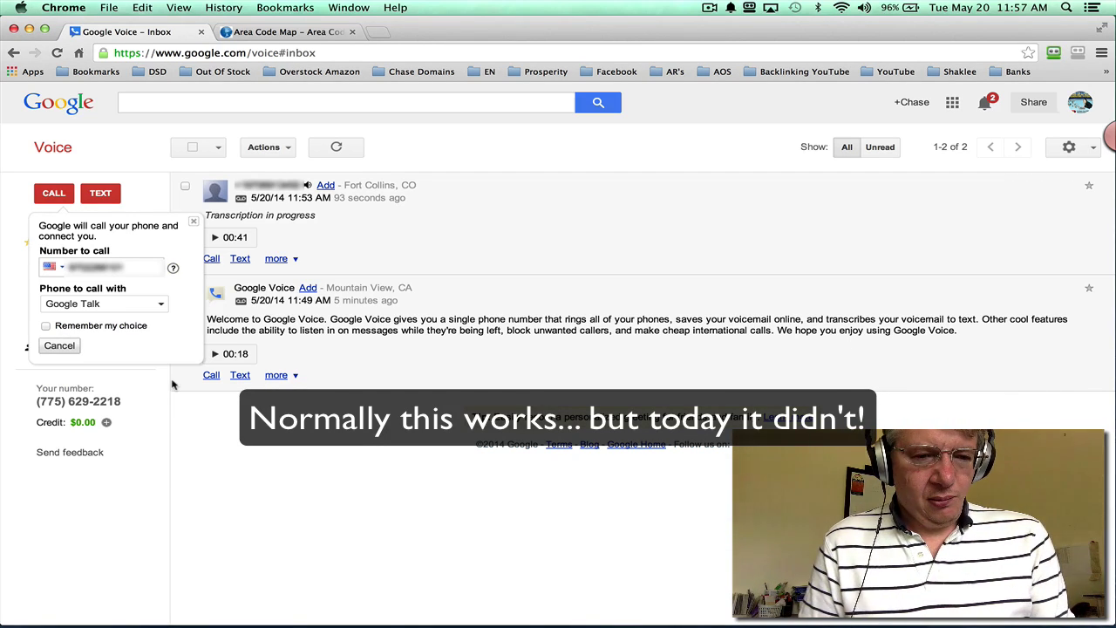
{"action": "left_click", "coordinate": [58, 348]}
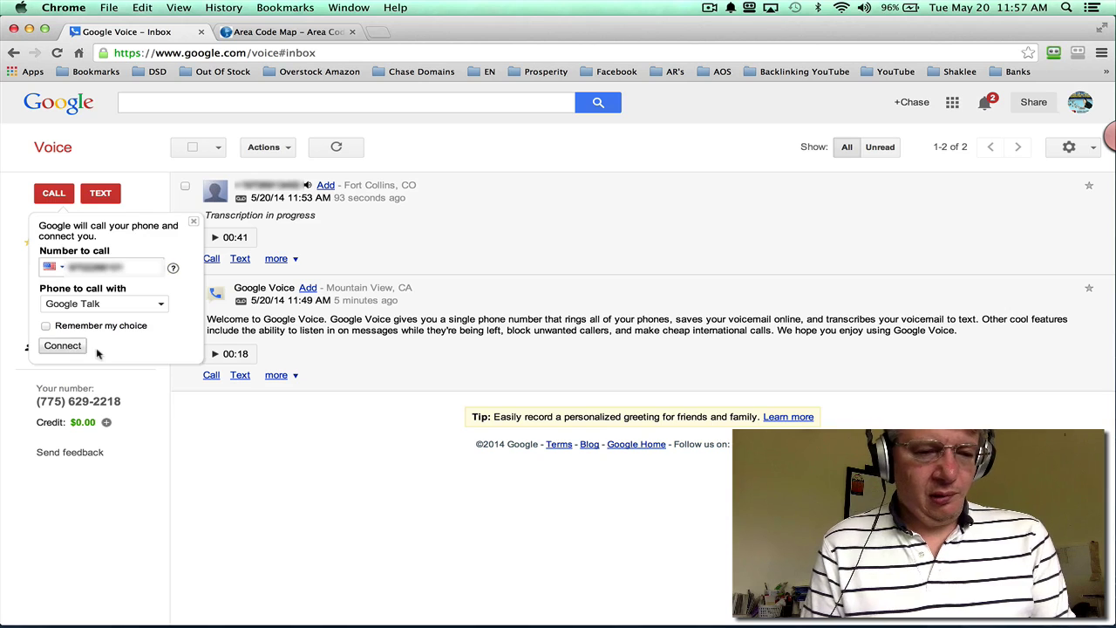
{"action": "left_click", "coordinate": [56, 194]}
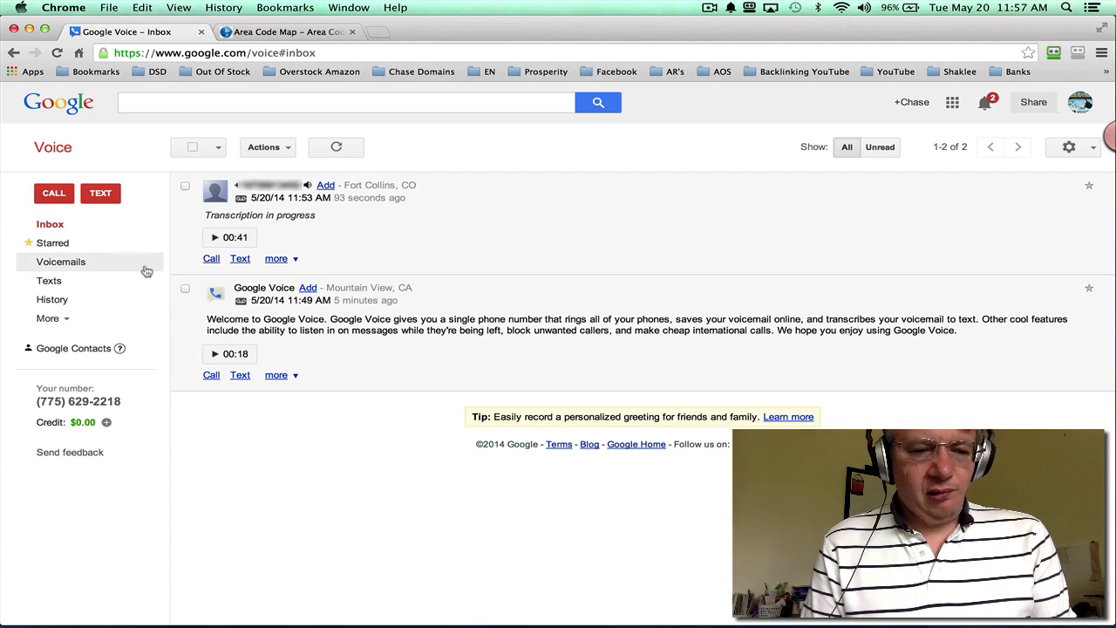
Step: Text 'Thanks for that great message!' back to the Fort Collins voicemail caller
{"action": "left_click", "coordinate": [240, 258]}
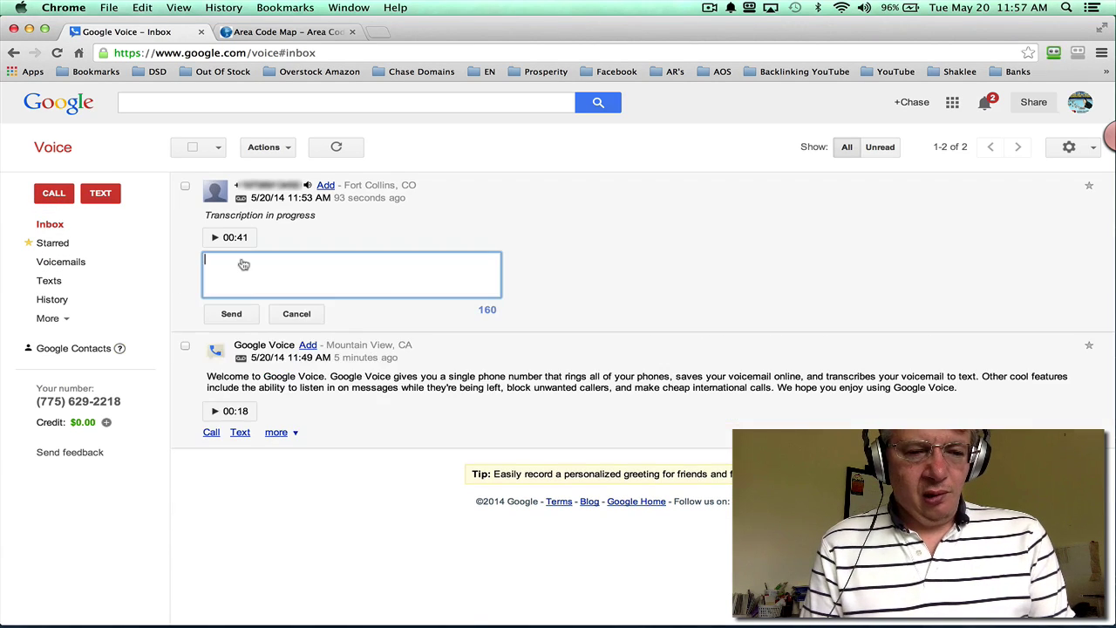
{"action": "type", "text": "Thanks for that"}
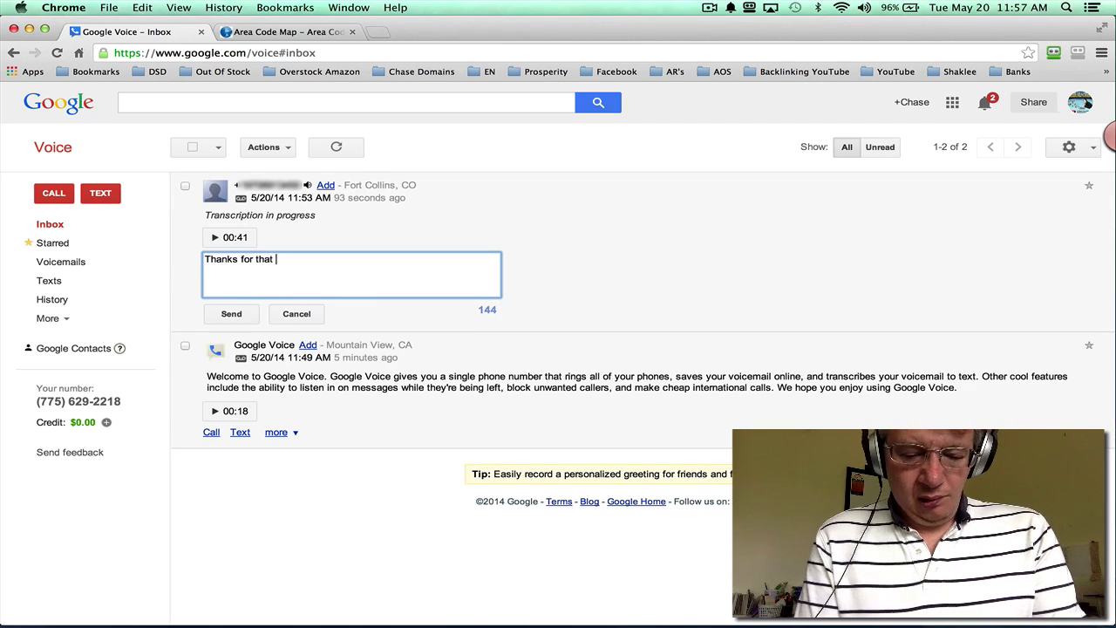
{"action": "type", "text": " great mess"}
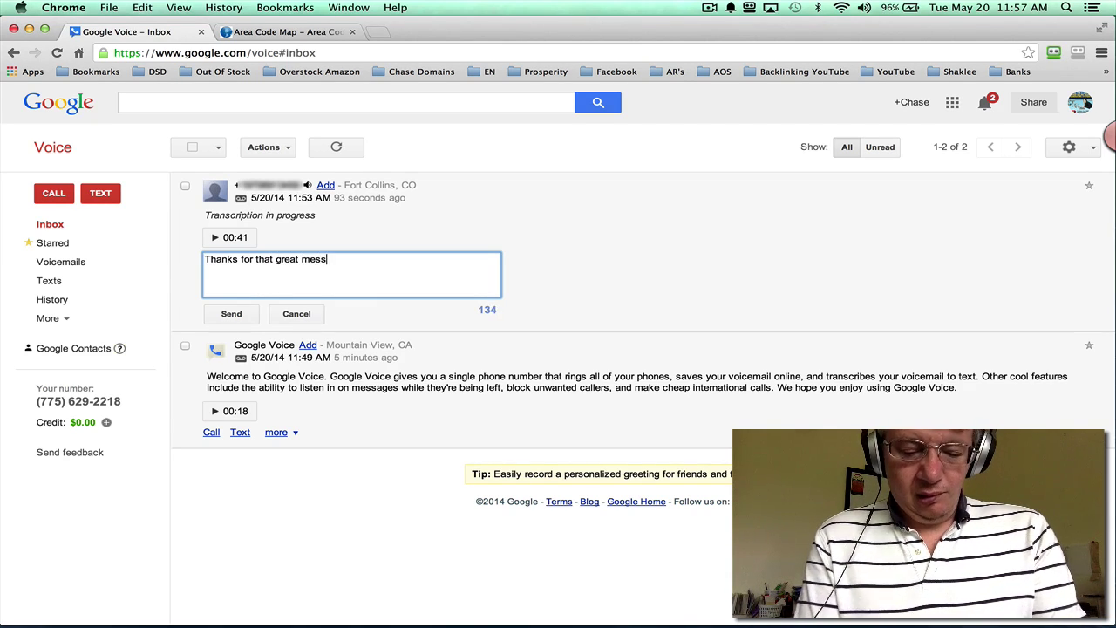
{"action": "type", "text": "age!"}
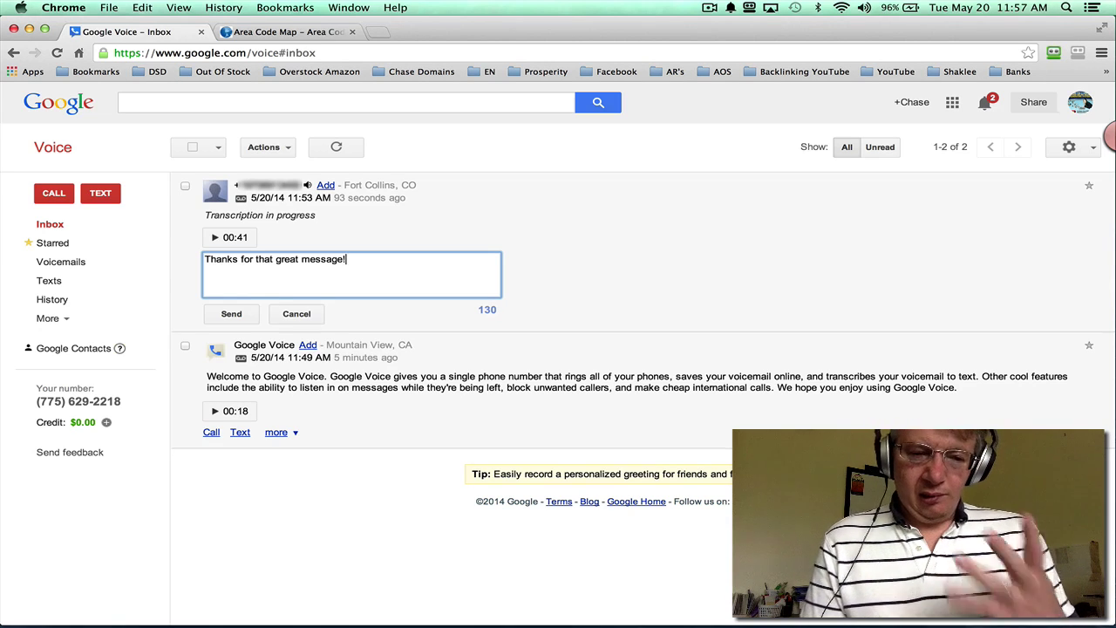
{"action": "left_click", "coordinate": [231, 313]}
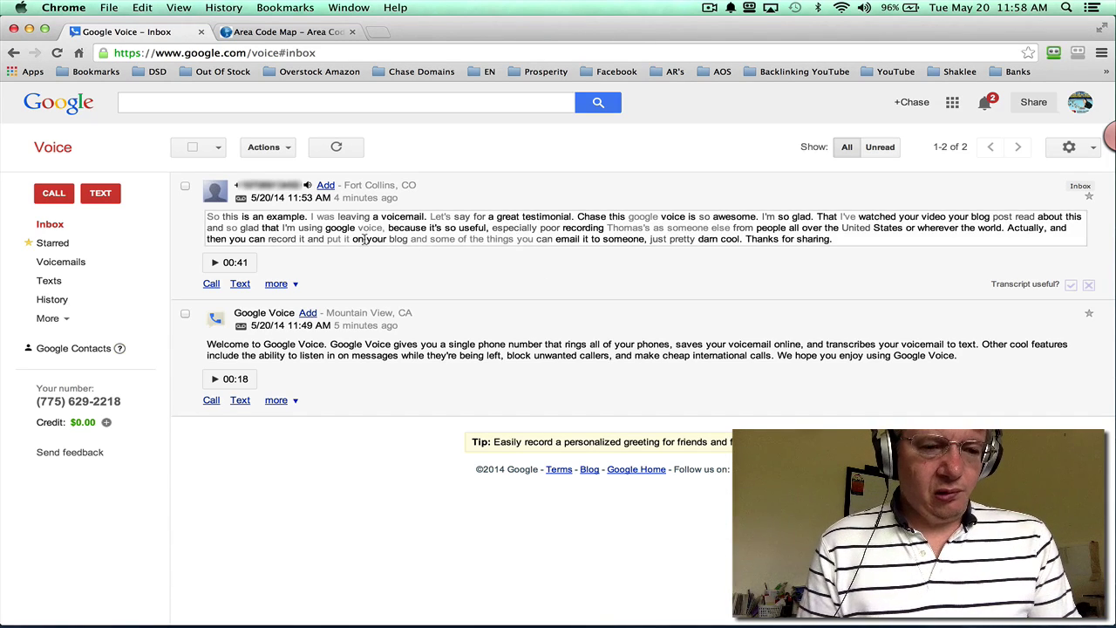
Step: Send the text 'Send a text for free!' to the caller's phone number
{"action": "left_click", "coordinate": [102, 194]}
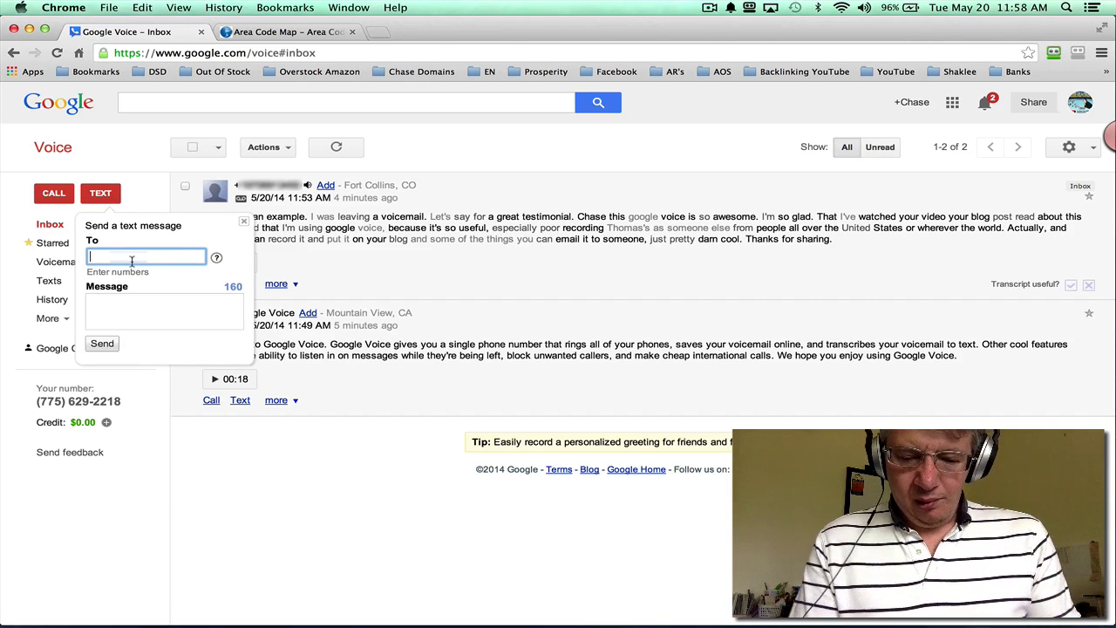
{"action": "type", "text": "970"}
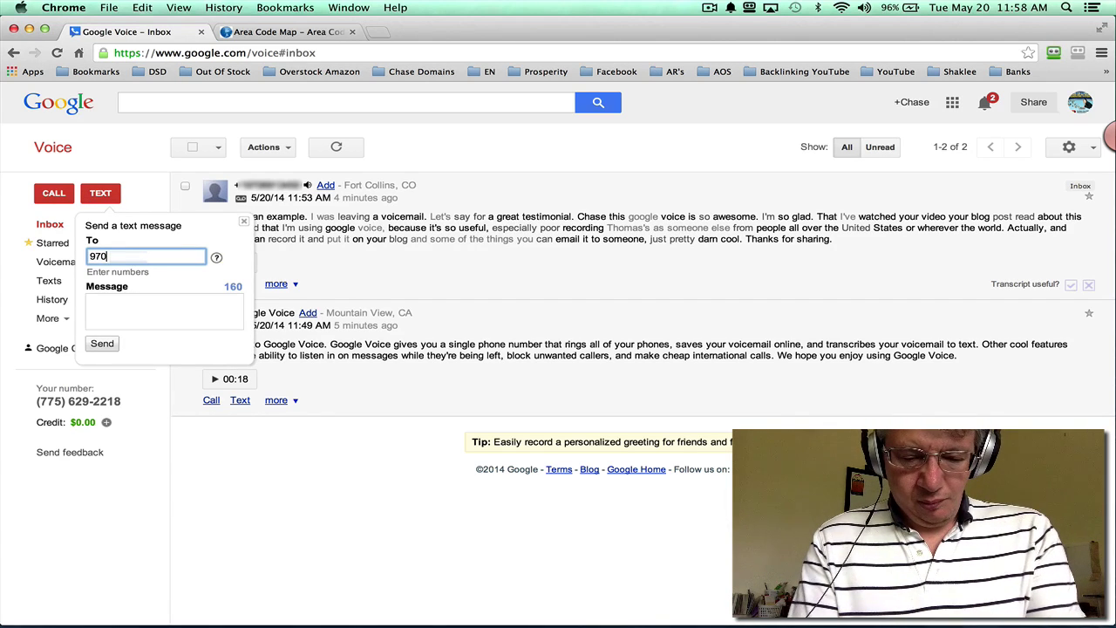
{"action": "type", "text": "6"}
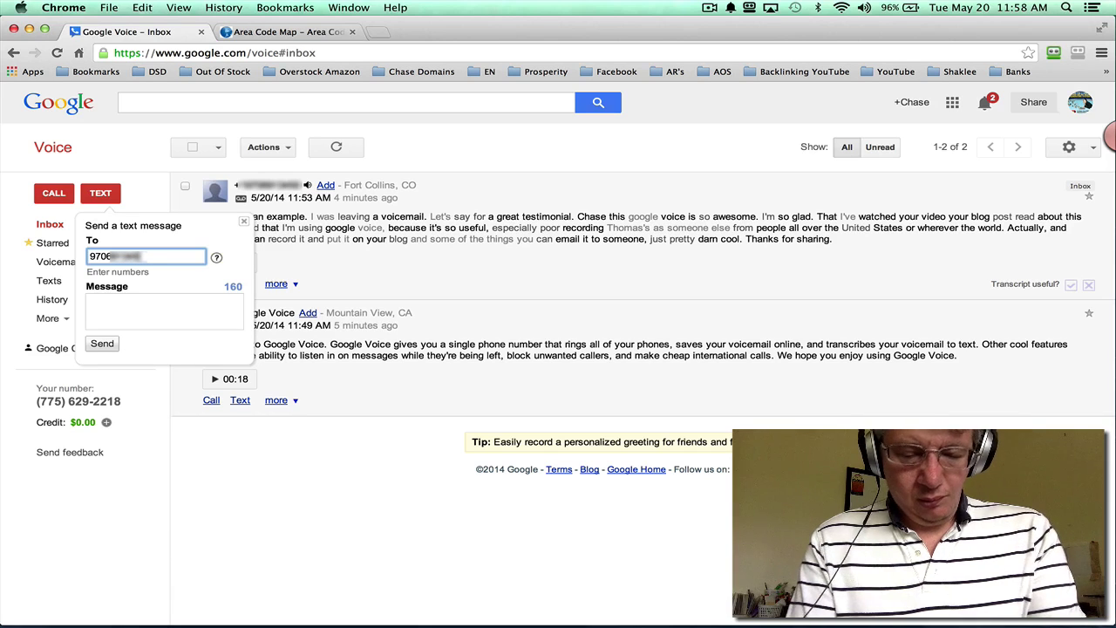
{"action": "left_click", "coordinate": [130, 312]}
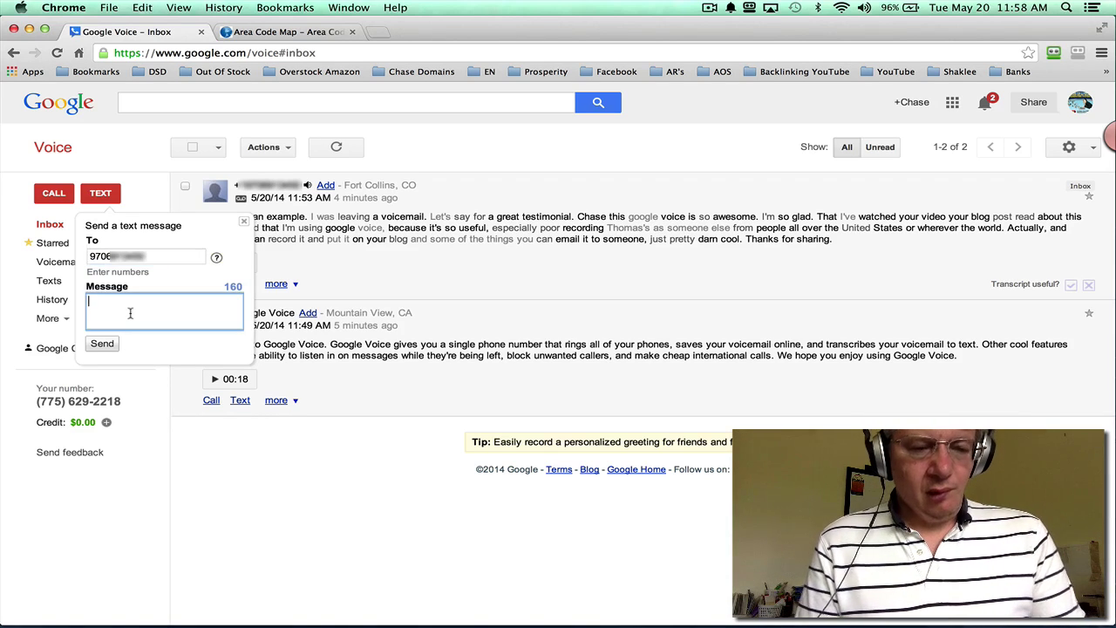
{"action": "type", "text": "Se"}
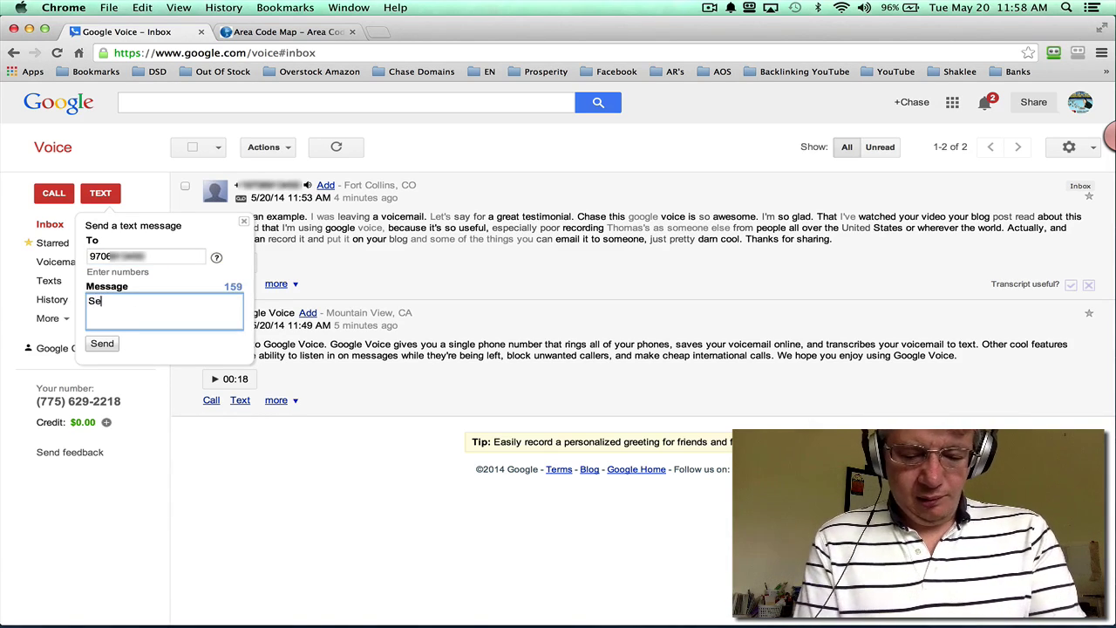
{"action": "type", "text": "nd a text f"}
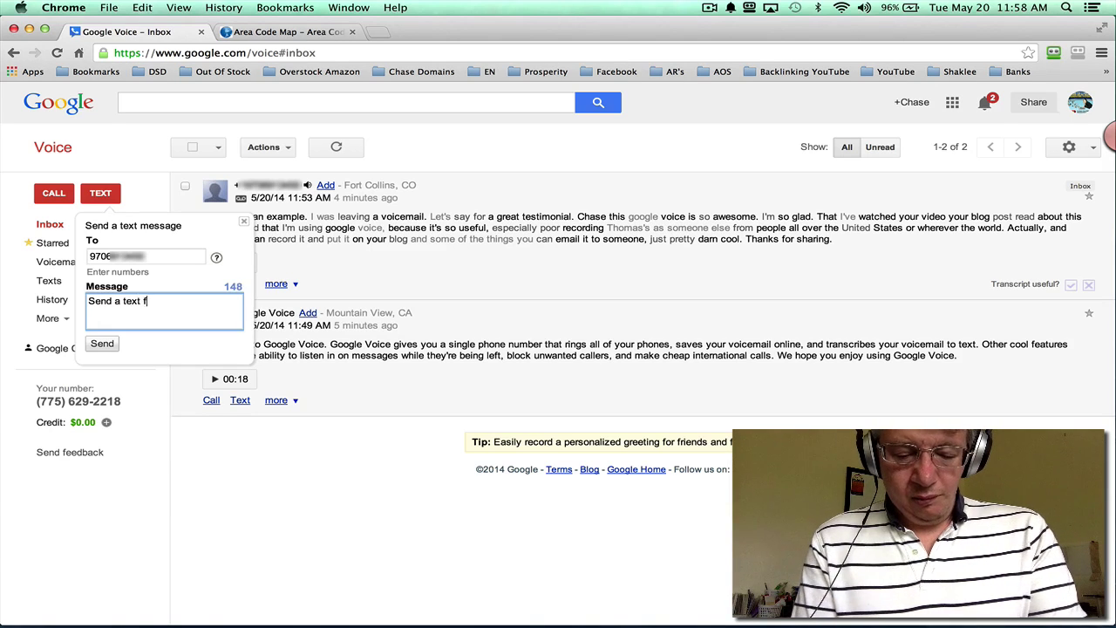
{"action": "type", "text": "or free!"}
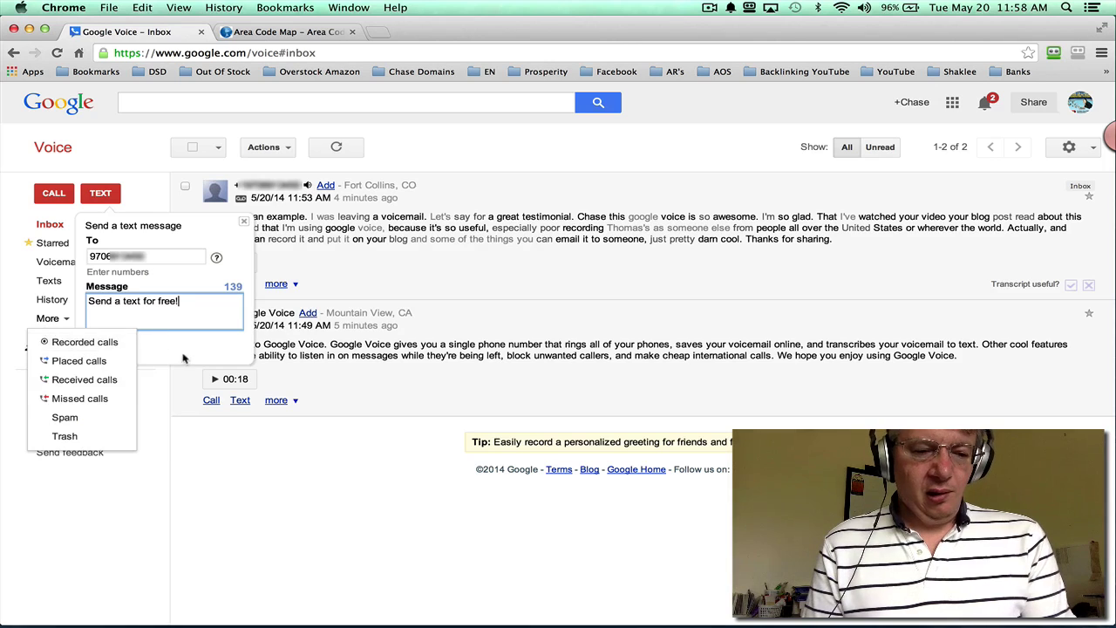
{"action": "left_click", "coordinate": [103, 346]}
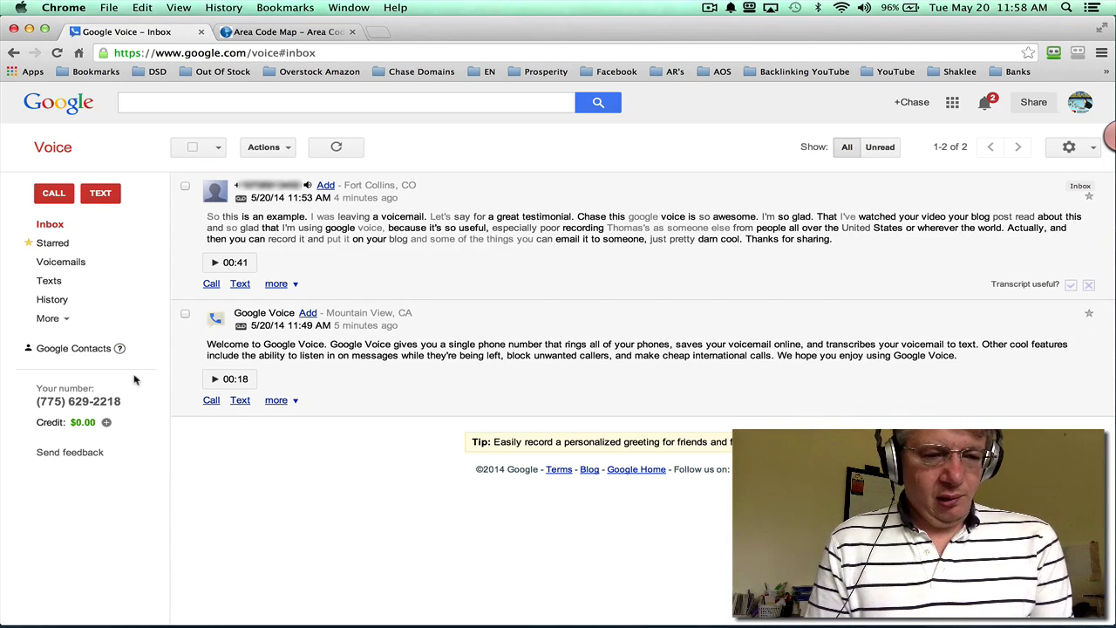
Step: Close the Area Code Map tab and open Gmail from the Google apps grid
{"action": "left_click", "coordinate": [352, 33]}
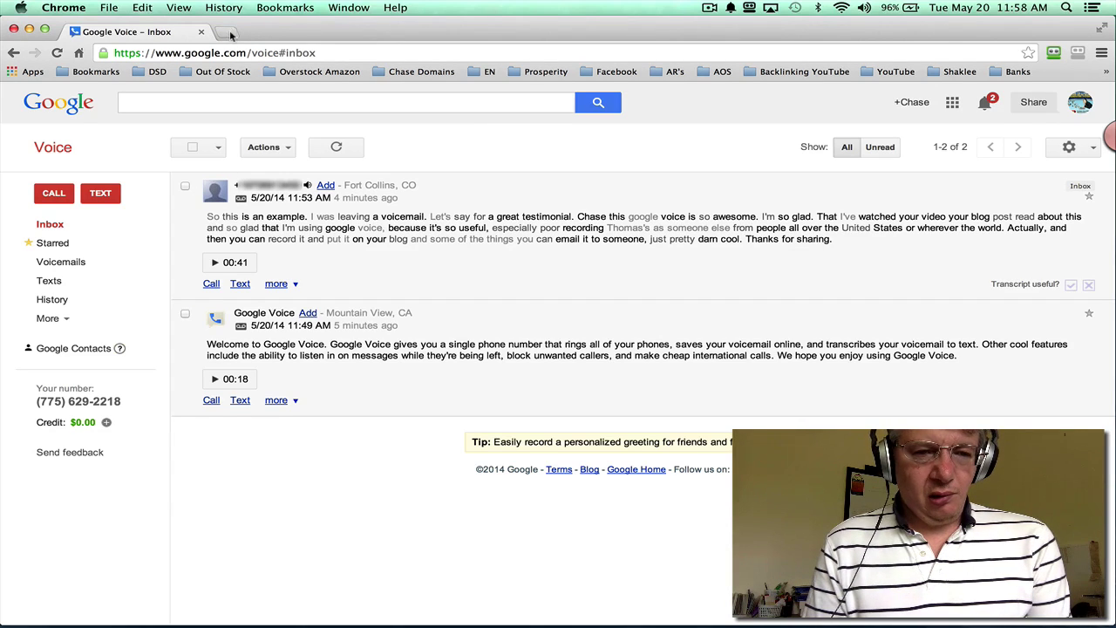
{"action": "left_click", "coordinate": [953, 102]}
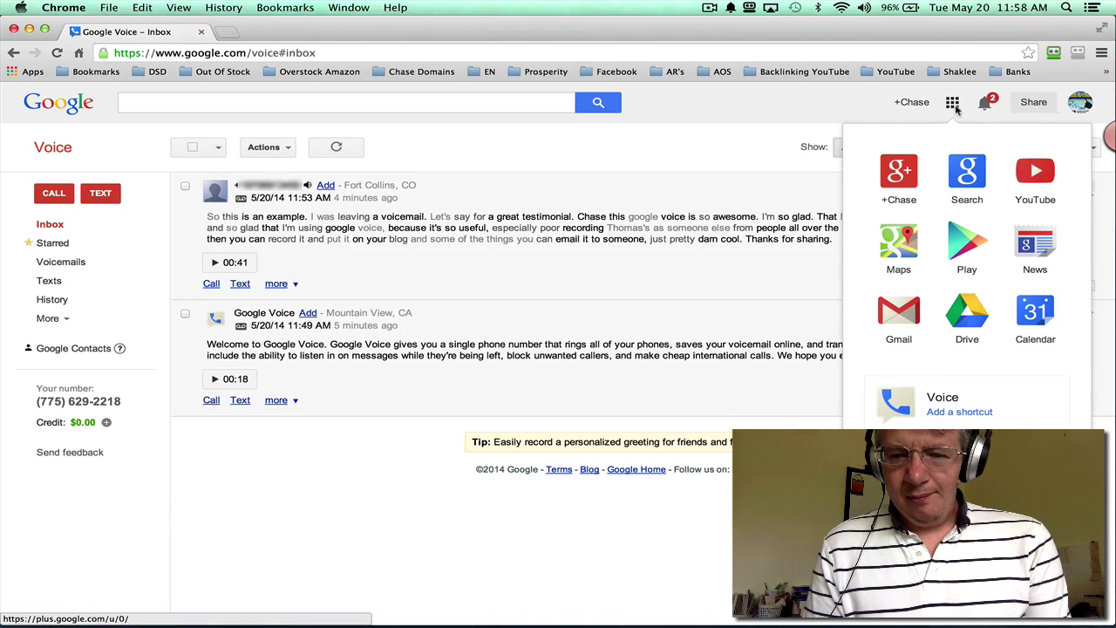
{"action": "left_click", "coordinate": [896, 321]}
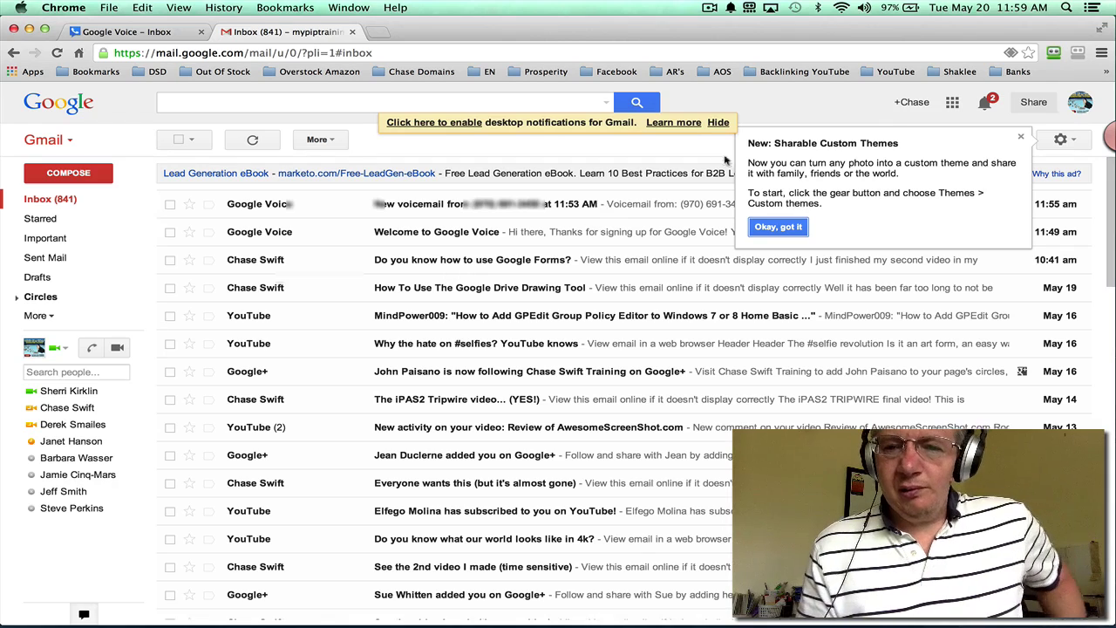
{"action": "left_click", "coordinate": [1020, 136]}
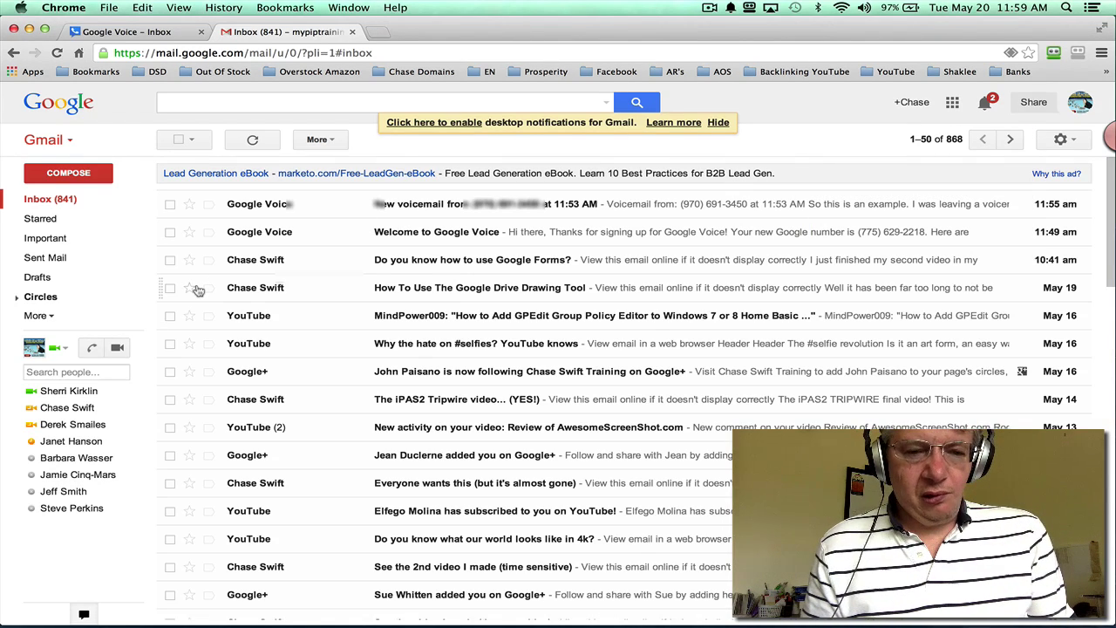
{"action": "left_click", "coordinate": [170, 204]}
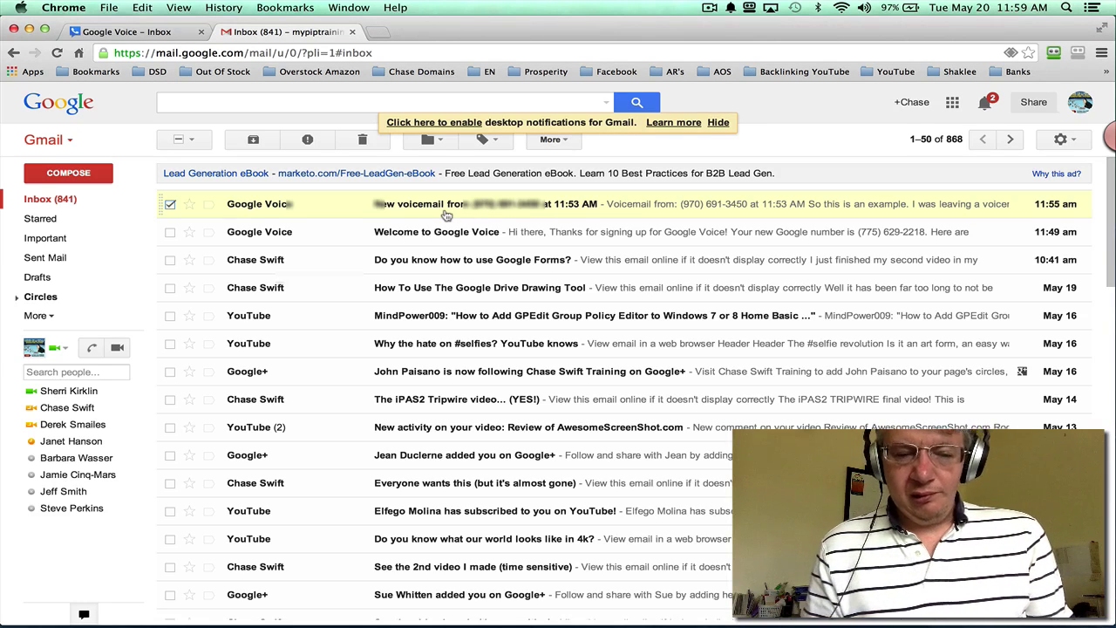
{"action": "left_click", "coordinate": [491, 207]}
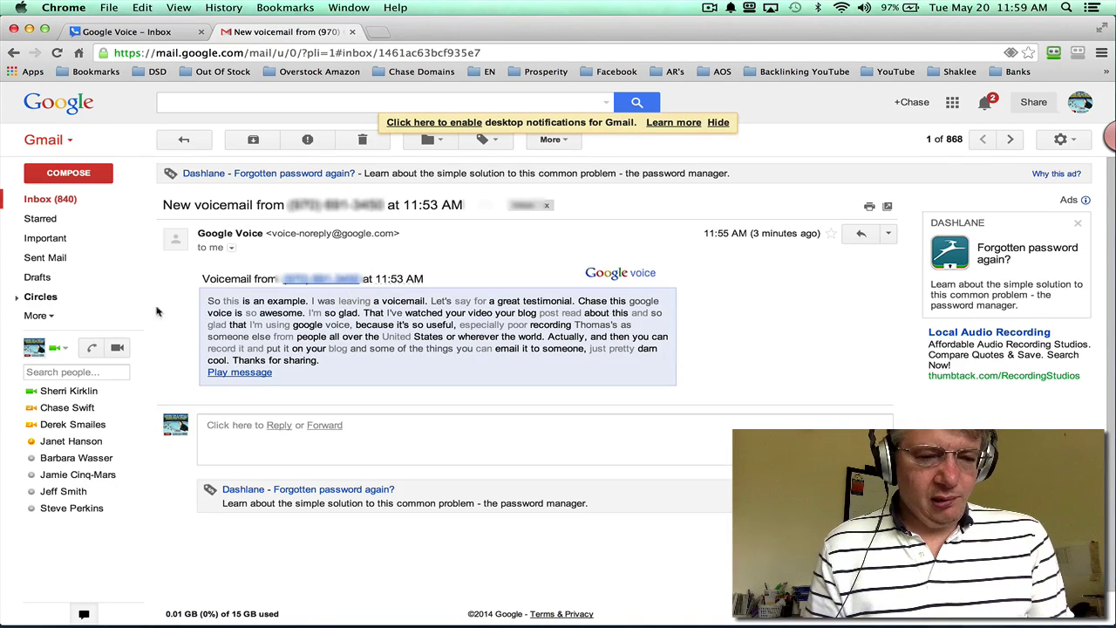
{"action": "left_click", "coordinate": [91, 349]}
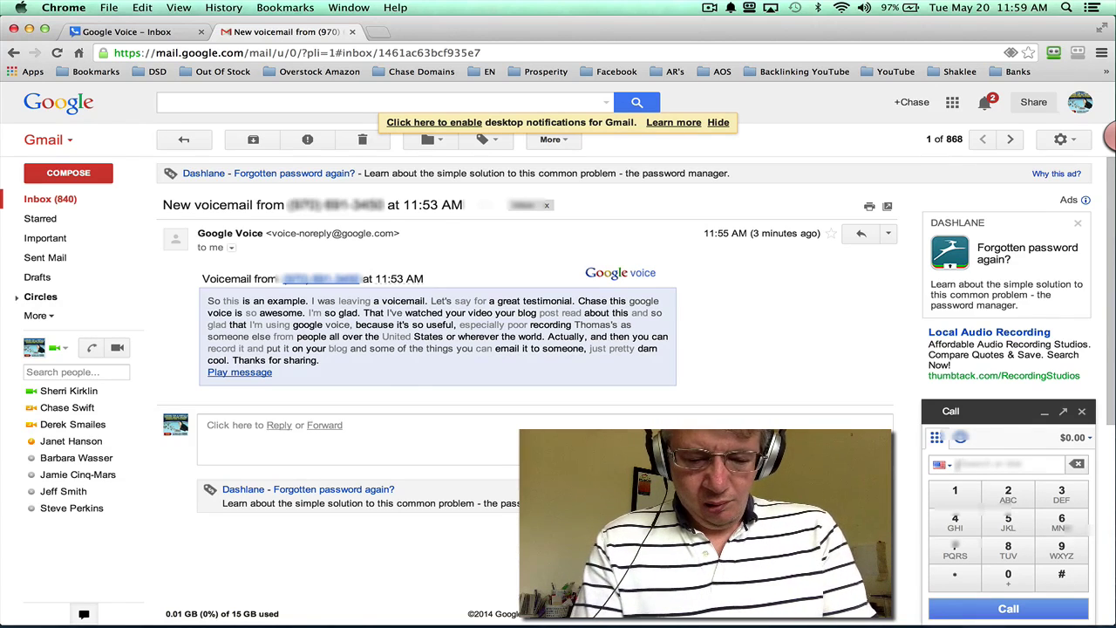
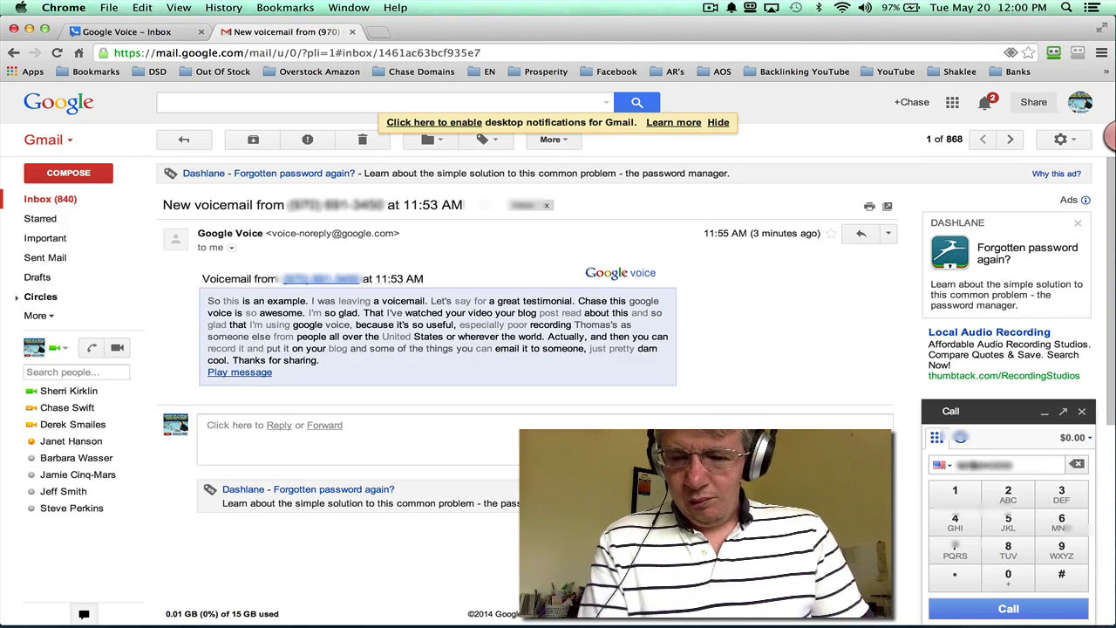
Step: Dial a phone number in Gmail's call pad, place a short call, hang up, and close the panel
{"action": "left_click", "coordinate": [1002, 608]}
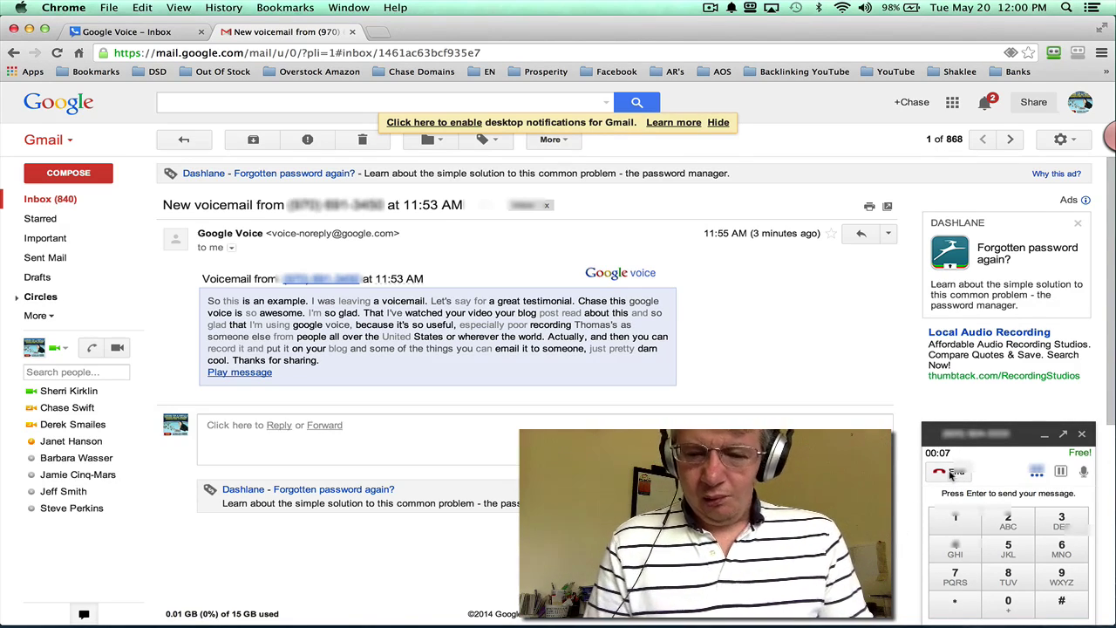
{"action": "left_click", "coordinate": [952, 473]}
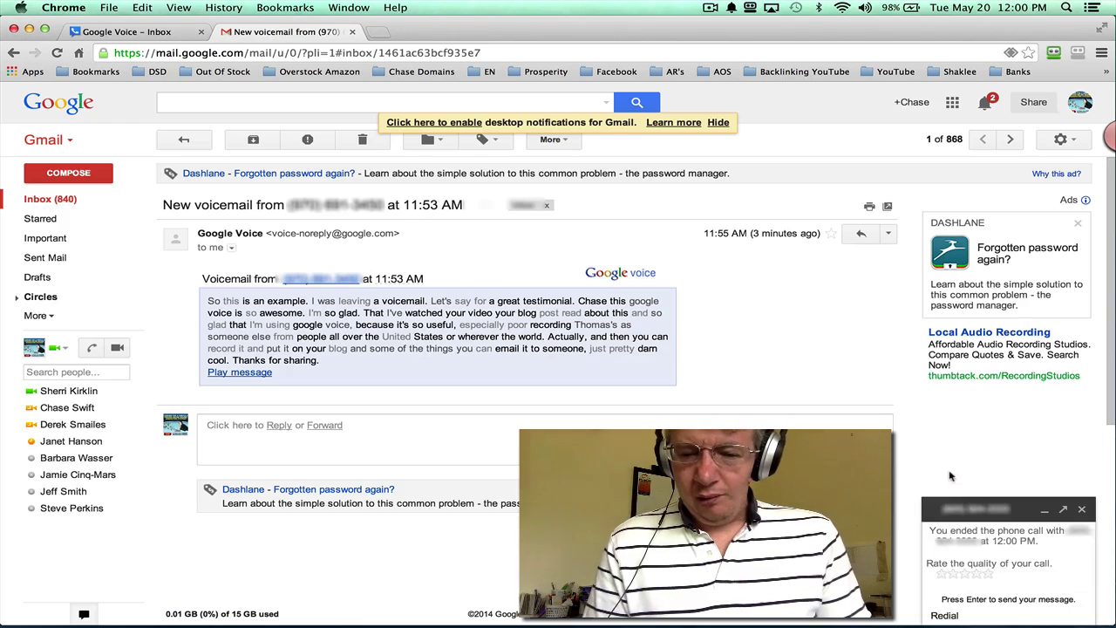
{"action": "left_click", "coordinate": [1081, 509]}
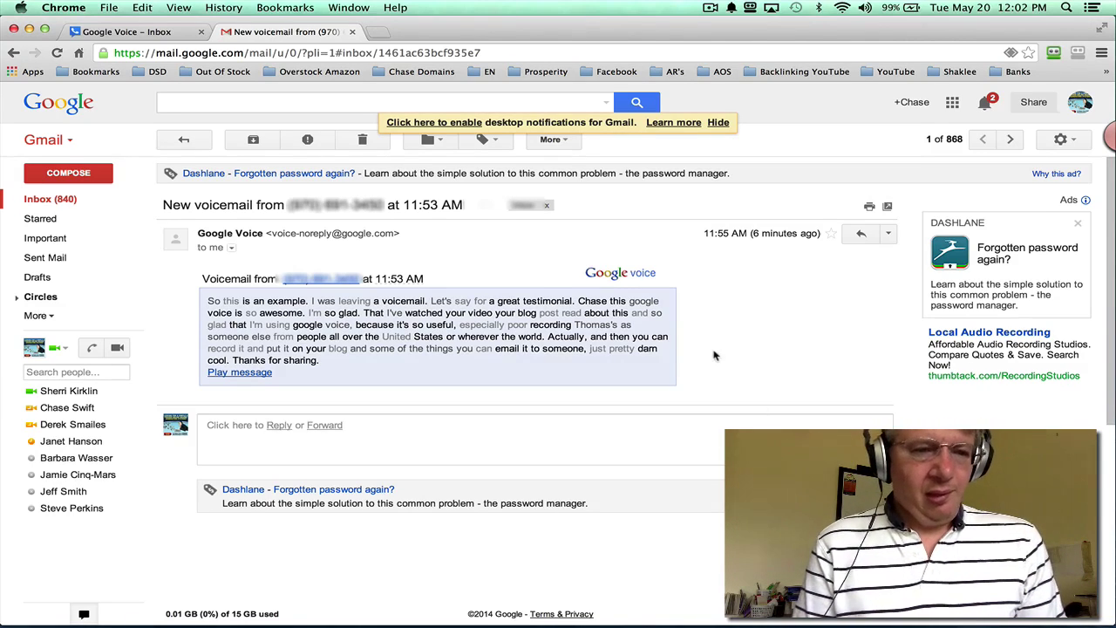
Step: Return to the Google Voice inbox, open the call and text forms, then close them unused
{"action": "left_click", "coordinate": [177, 33]}
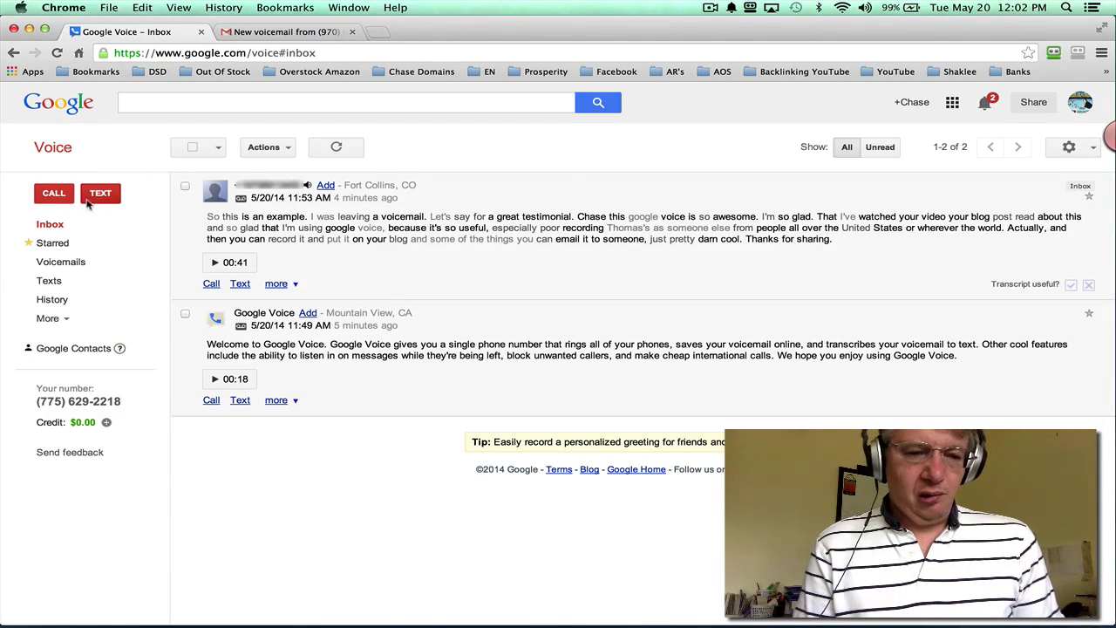
{"action": "left_click", "coordinate": [54, 194]}
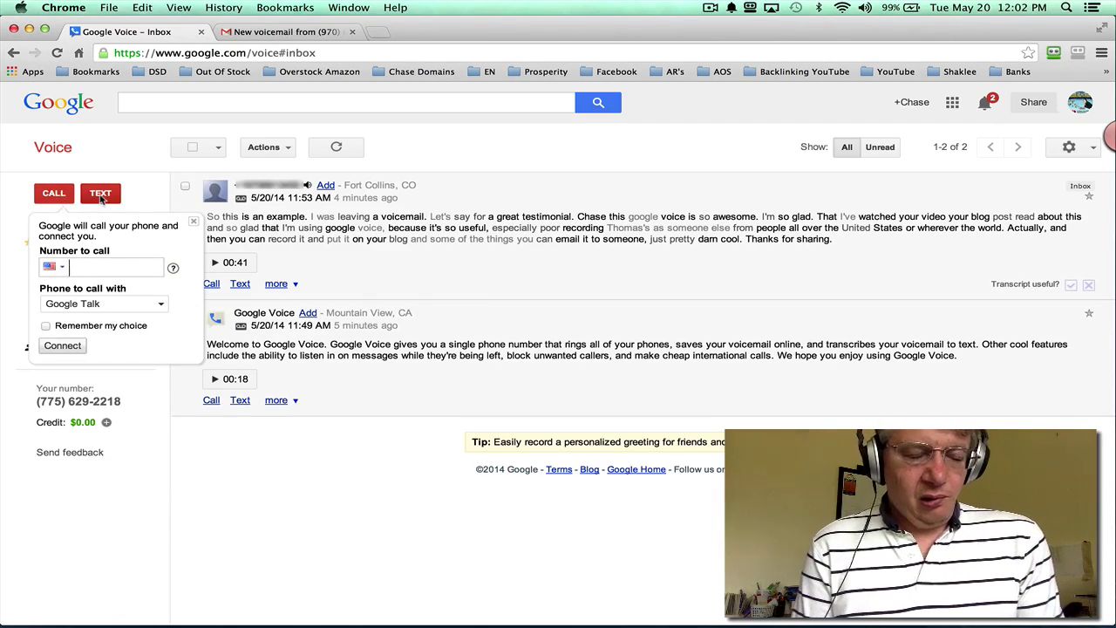
{"action": "left_click", "coordinate": [100, 195]}
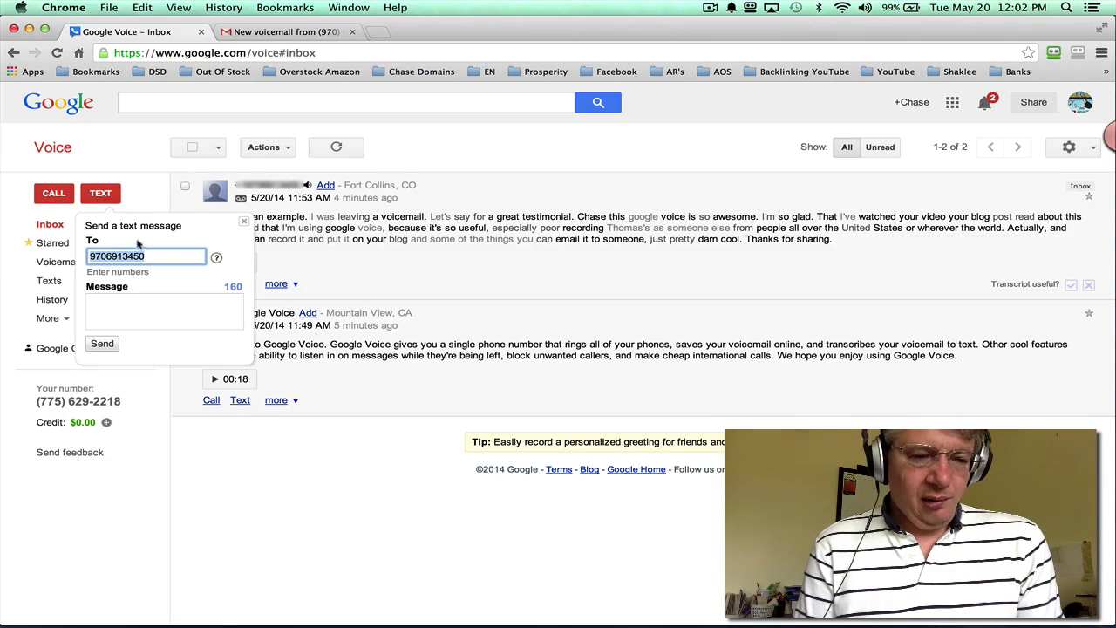
{"action": "key", "text": "BackSpace"}
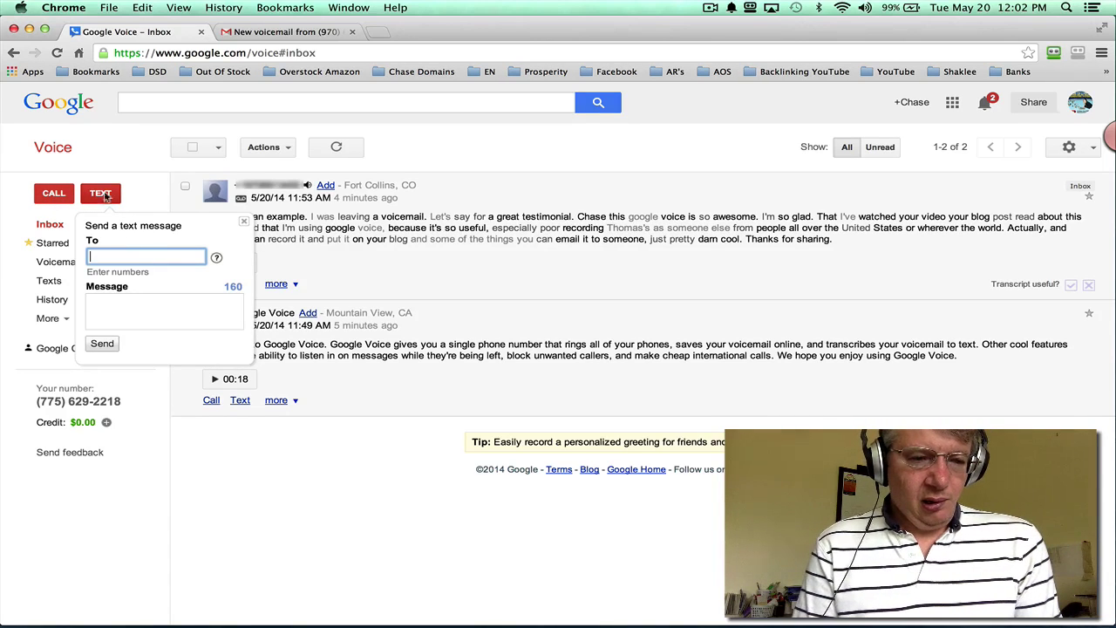
{"action": "left_click", "coordinate": [100, 193]}
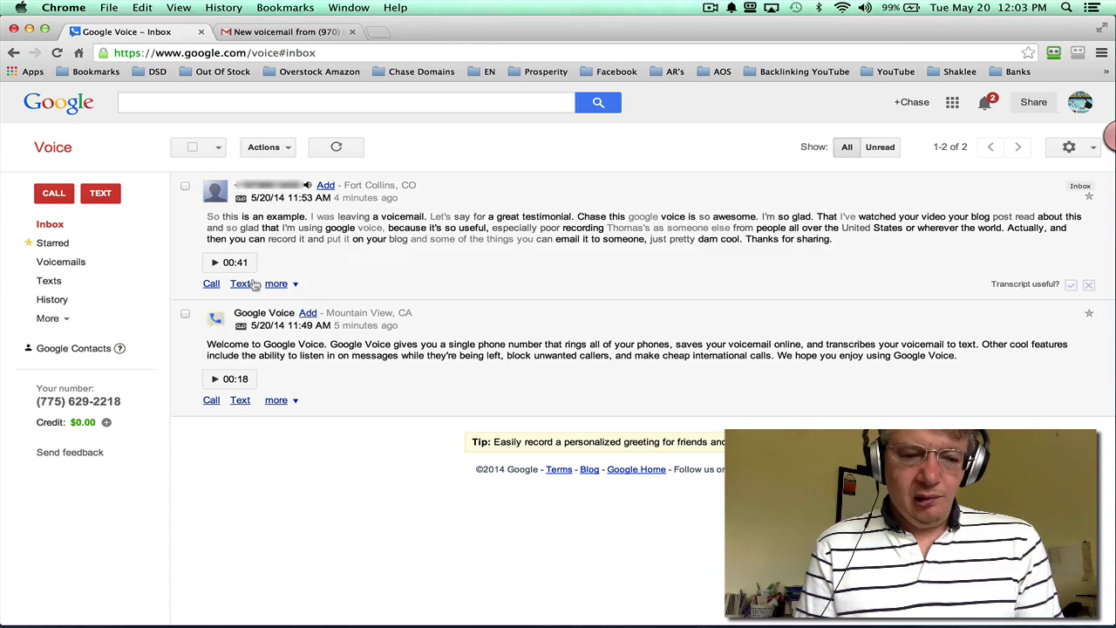
Step: Open the first voicemail's more-options menu, then go to Google Voice Settings from the gear menu
{"action": "left_click", "coordinate": [294, 285]}
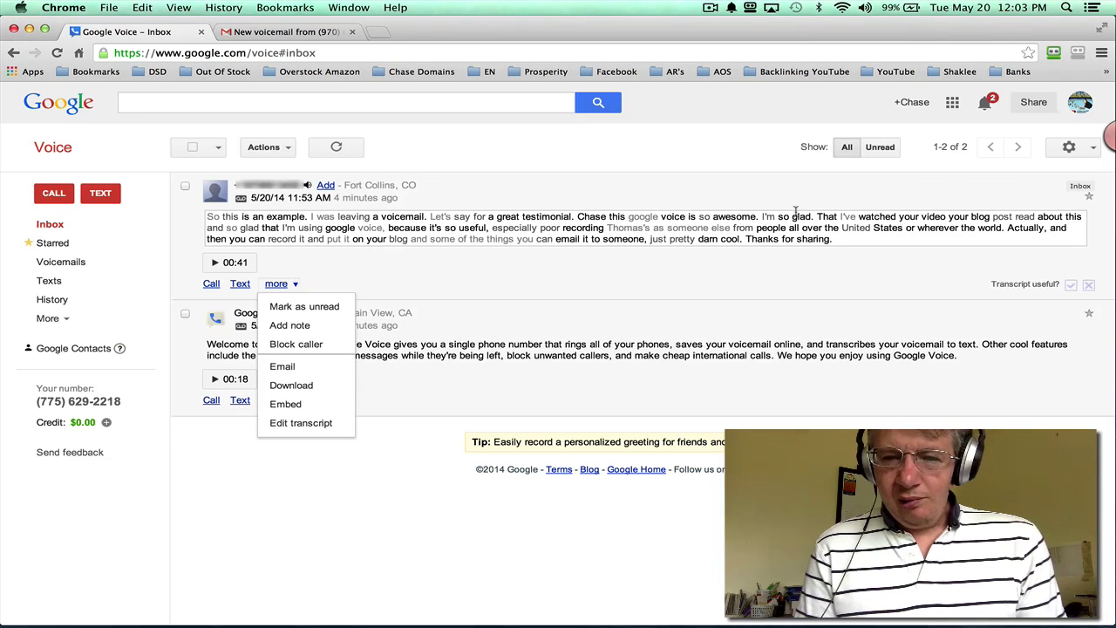
{"action": "left_click", "coordinate": [1066, 148]}
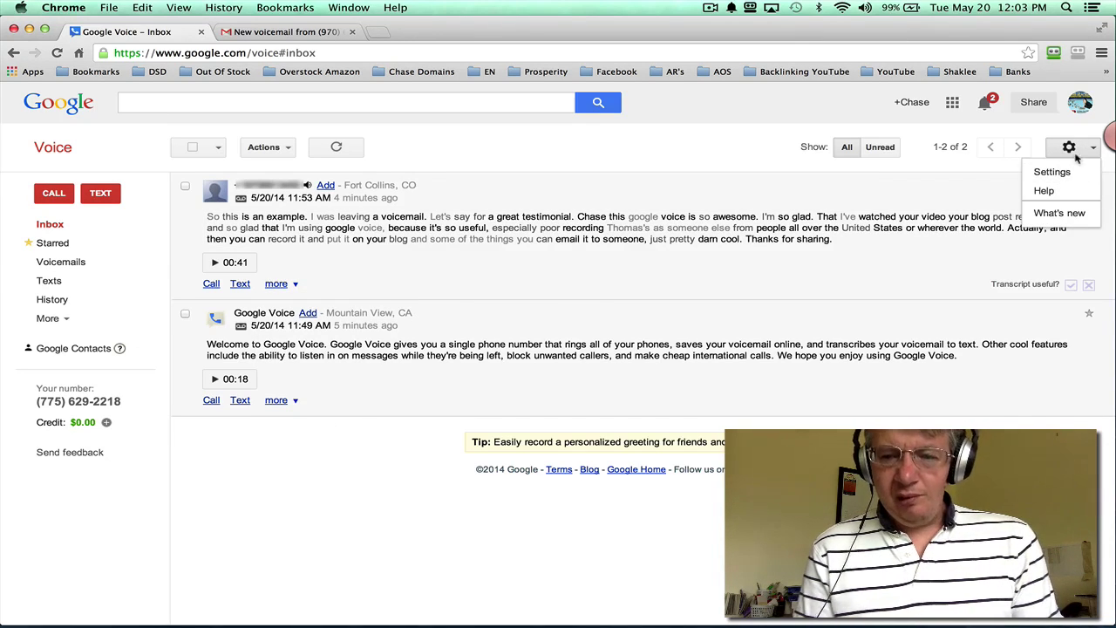
{"action": "left_click", "coordinate": [1055, 173]}
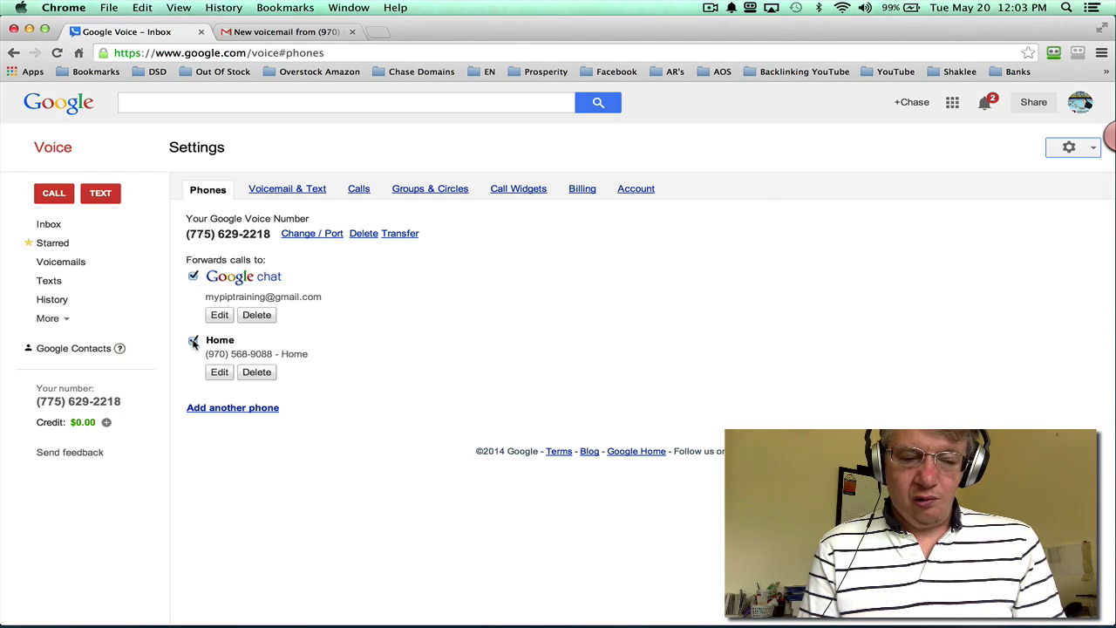
Step: Stop forwarding calls to the Home phone and review the Voicemail & Text settings
{"action": "left_click", "coordinate": [194, 342]}
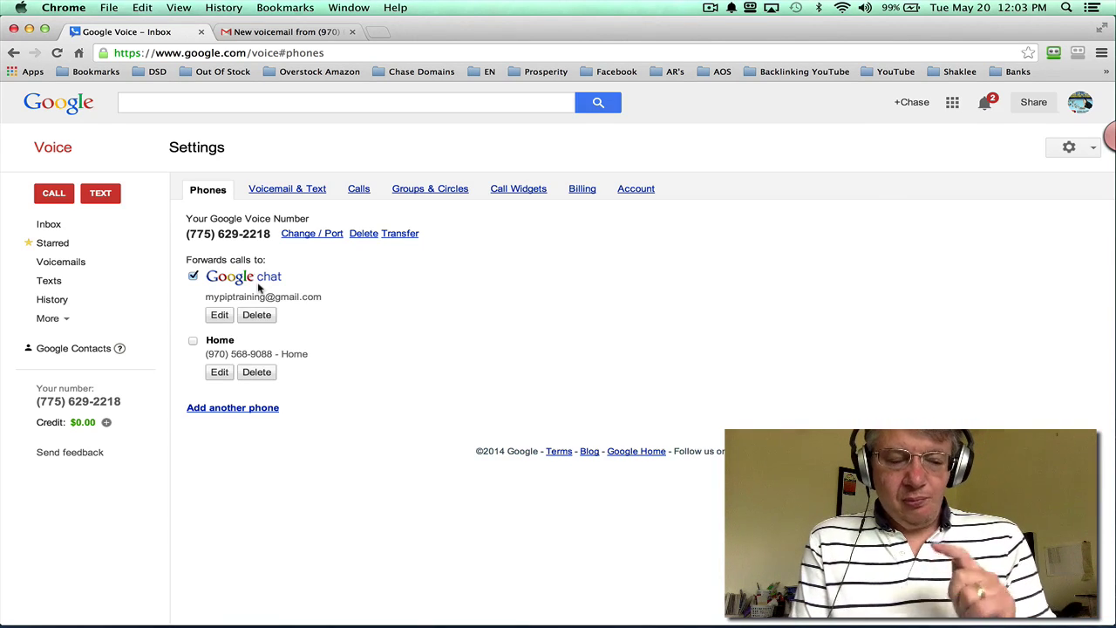
{"action": "left_click", "coordinate": [294, 191]}
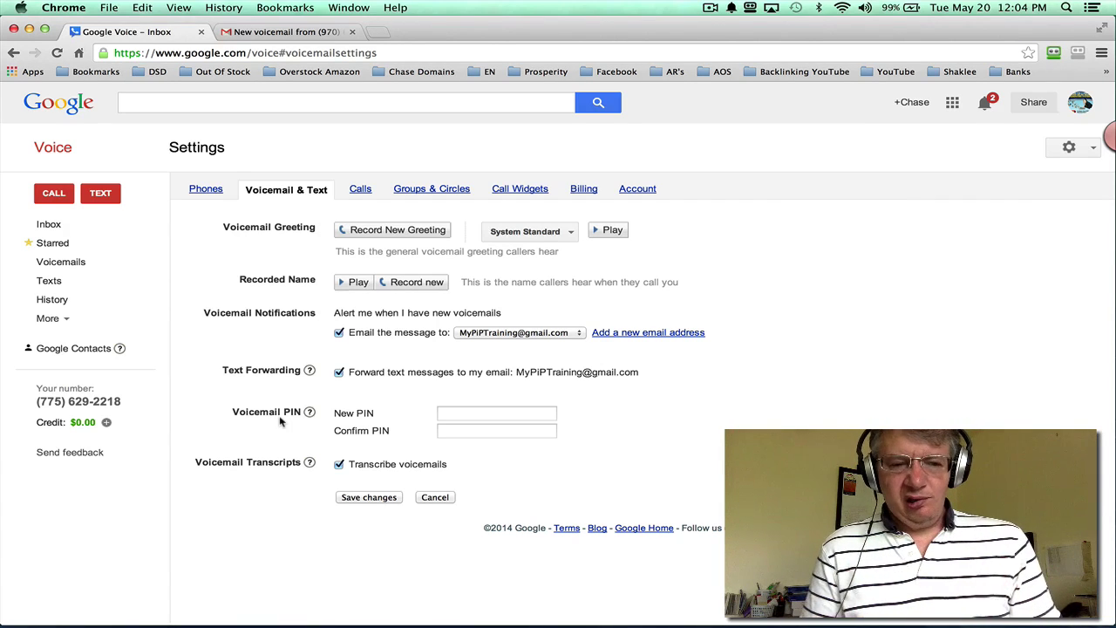
Step: Show the Calls settings: call screening on, caller ID displaying the caller's number
{"action": "left_click", "coordinate": [357, 190]}
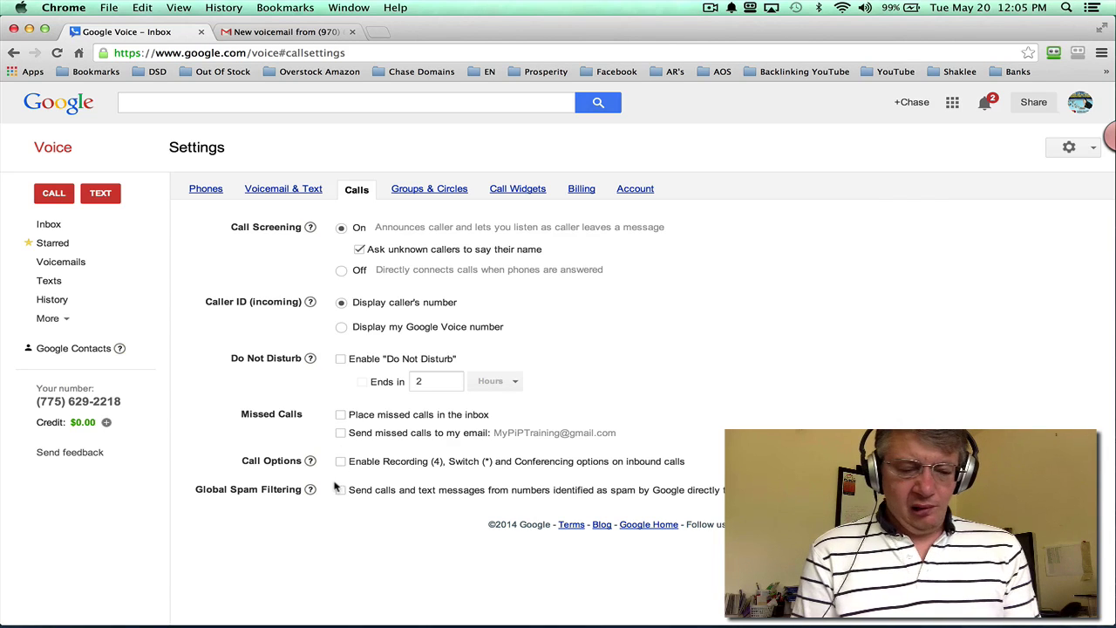
Step: Show the Groups & Circles settings with callers forwarding to Google Talk and standard greetings
{"action": "left_click", "coordinate": [433, 191]}
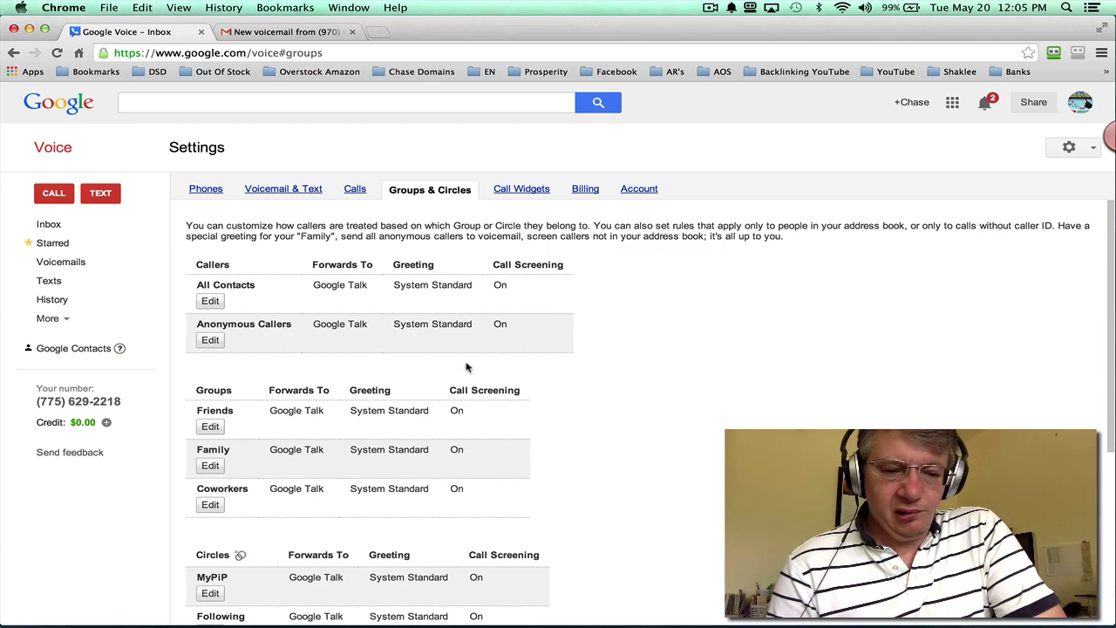
Step: Look through the Groups & Circles list, then show the Call Widgets settings
{"action": "scroll", "coordinate": [380, 397], "scroll_direction": "down", "scroll_amount": 5}
{"action": "scroll", "coordinate": [379, 401], "scroll_direction": "down", "scroll_amount": 2}
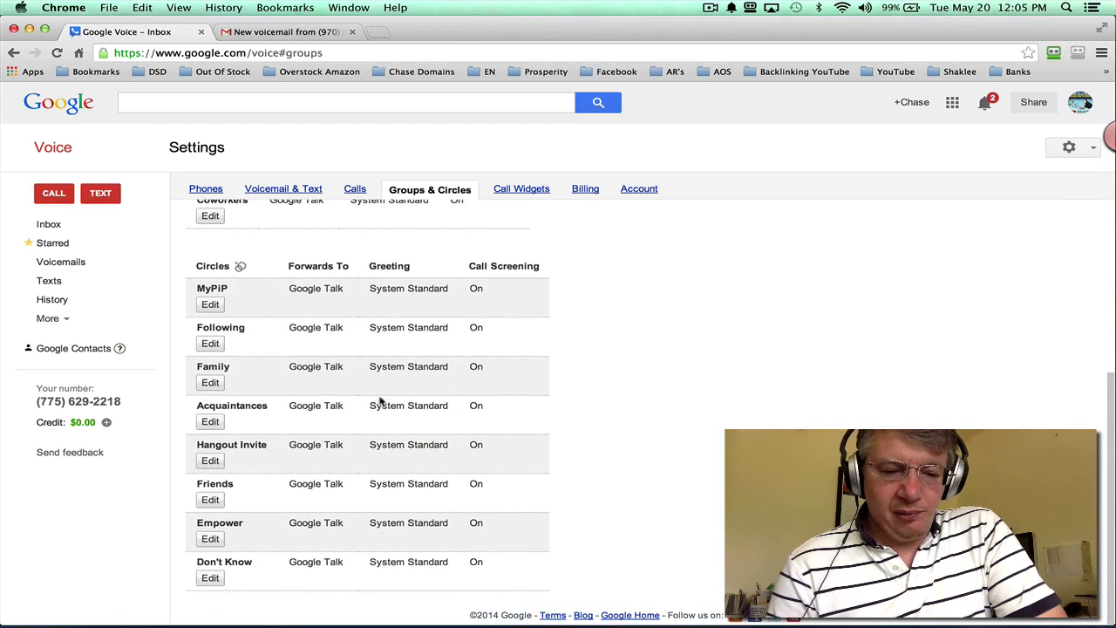
{"action": "scroll", "coordinate": [379, 400], "scroll_direction": "up", "scroll_amount": 6}
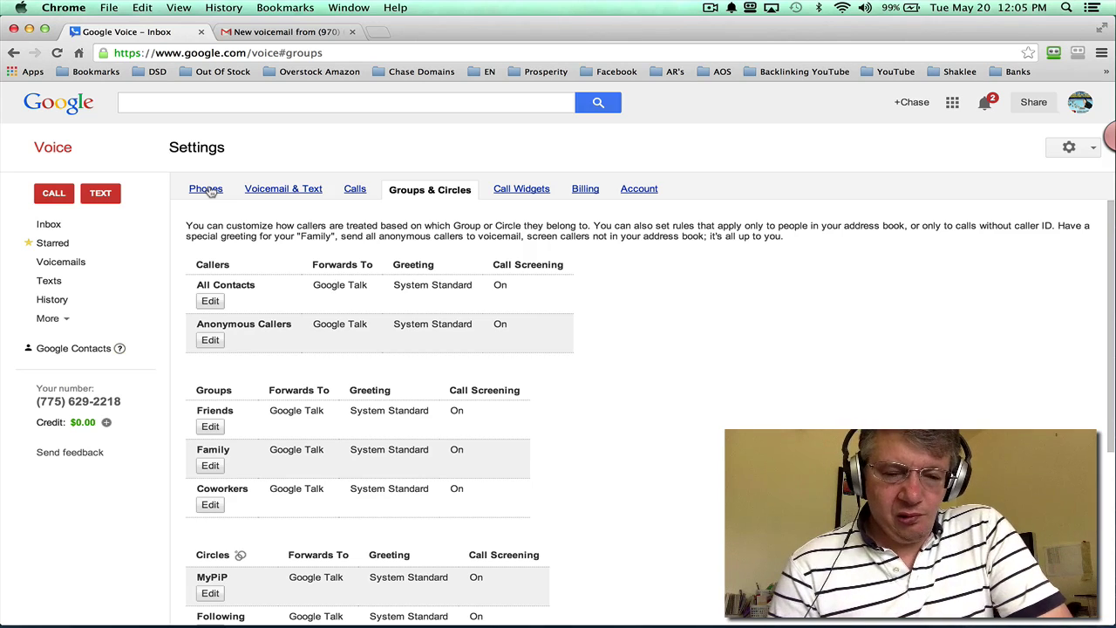
{"action": "left_click", "coordinate": [521, 190]}
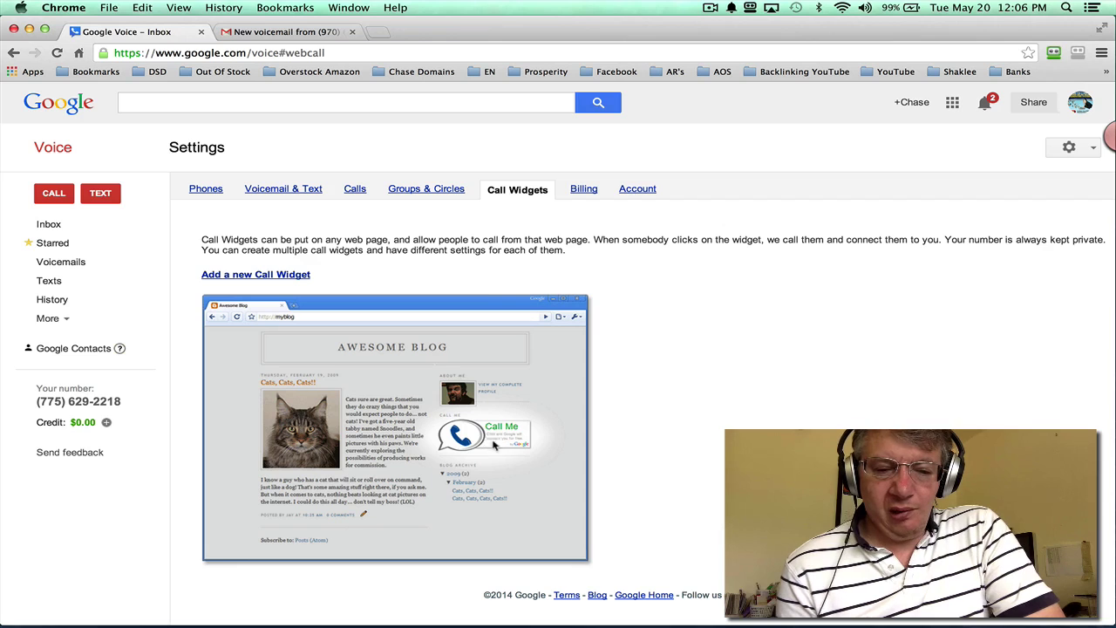
Step: Check Billing calling credit, then the Account settings: English language, Mountain Time zone
{"action": "left_click", "coordinate": [583, 193]}
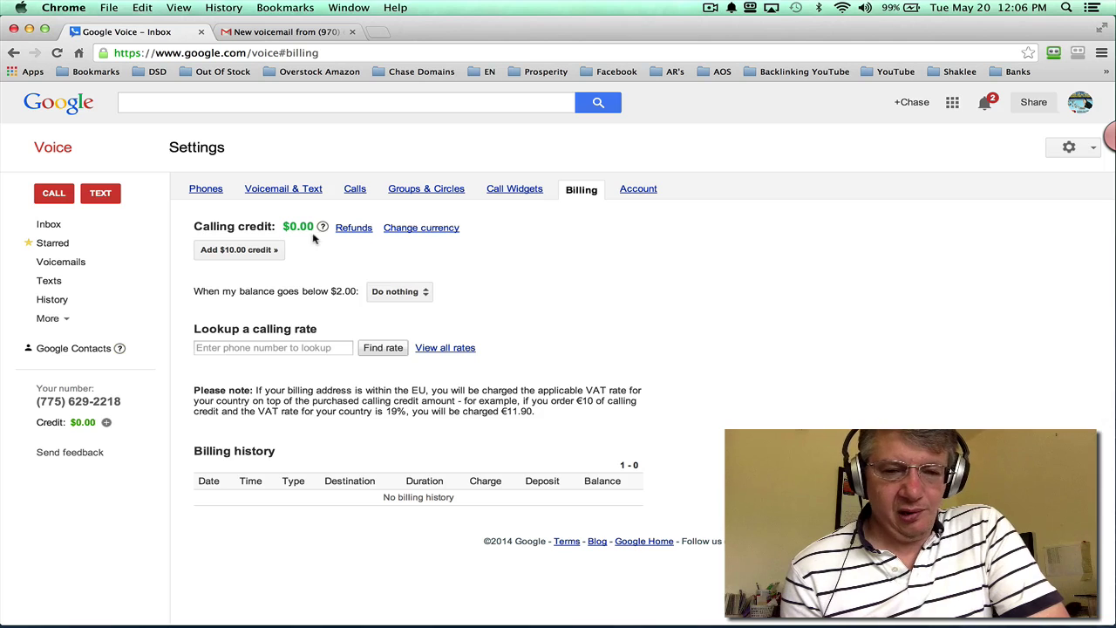
{"action": "left_click", "coordinate": [639, 189]}
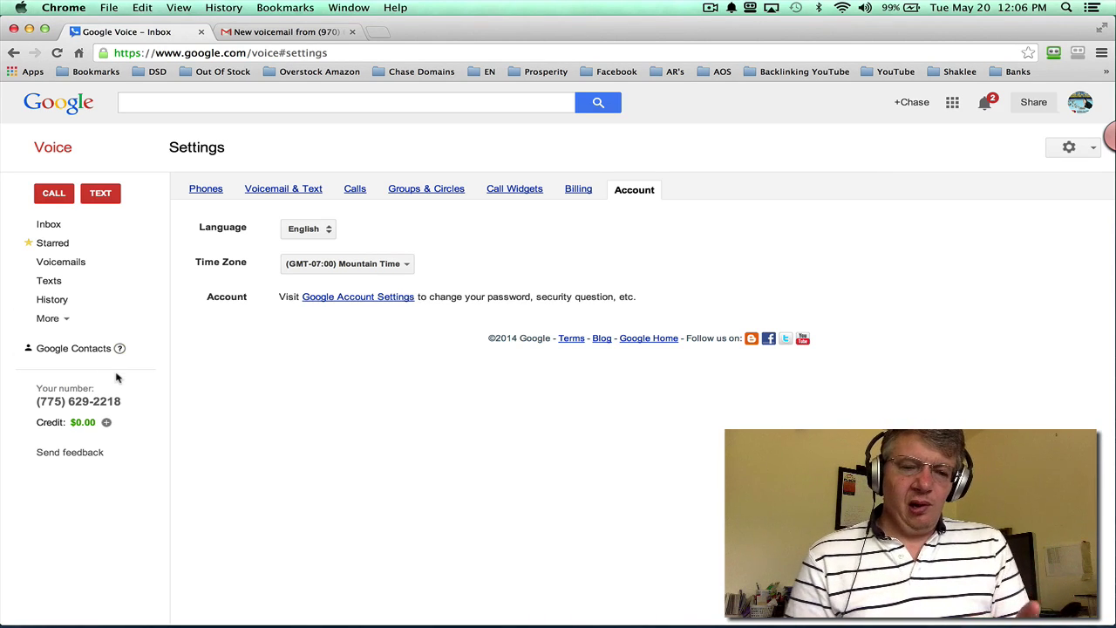
Step: Return to the Phones settings listing Google chat and Home as forwarding phones
{"action": "left_click", "coordinate": [202, 191]}
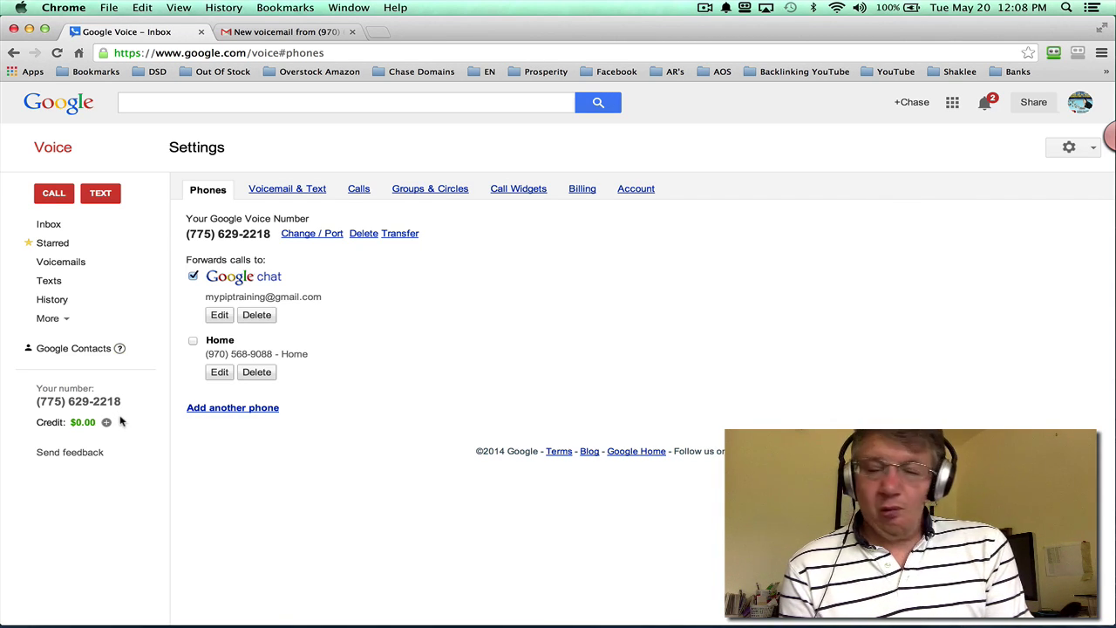
Step: Start a new voicemail greeting from the Voicemail & Text settings
{"action": "left_click", "coordinate": [295, 191]}
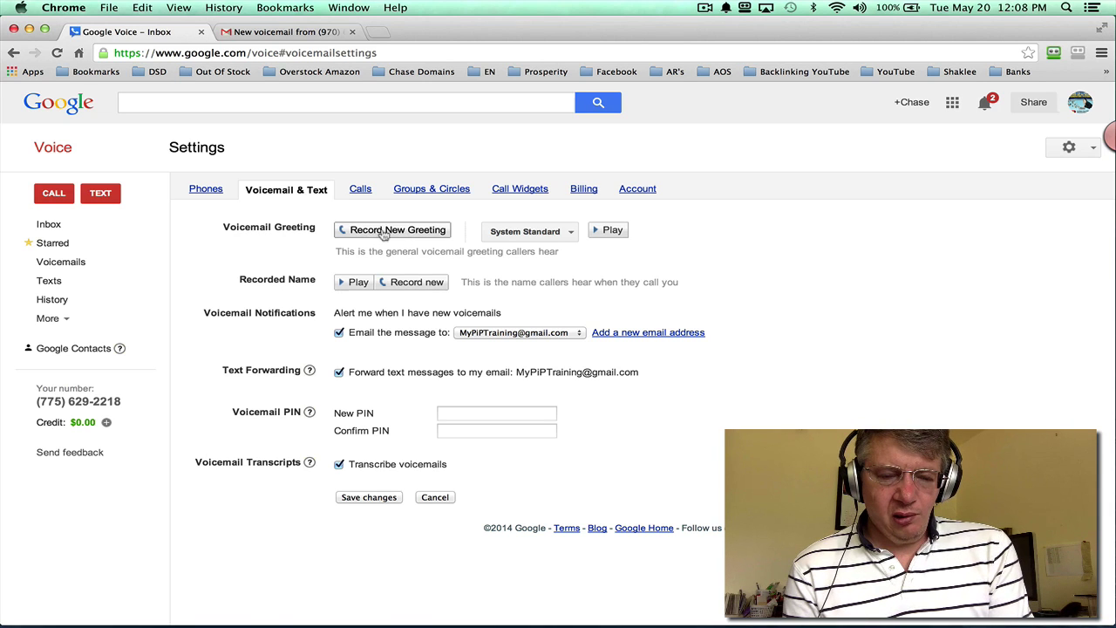
{"action": "left_click", "coordinate": [389, 231]}
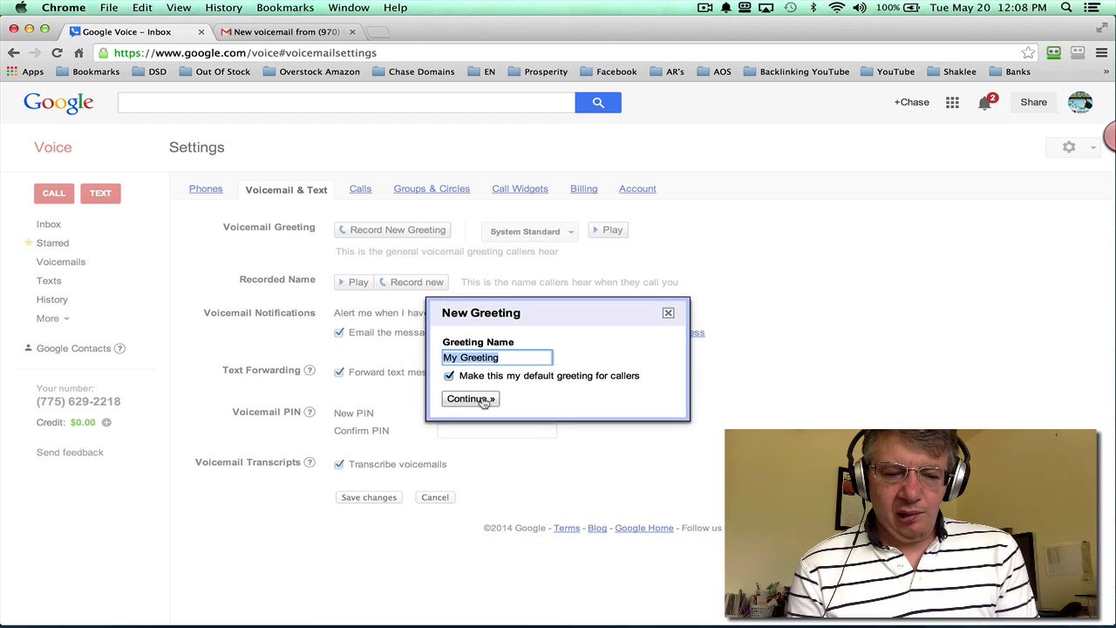
Step: Record 'My Greeting' through a call to the Home phone, then close the recording dialog
{"action": "left_click", "coordinate": [480, 401]}
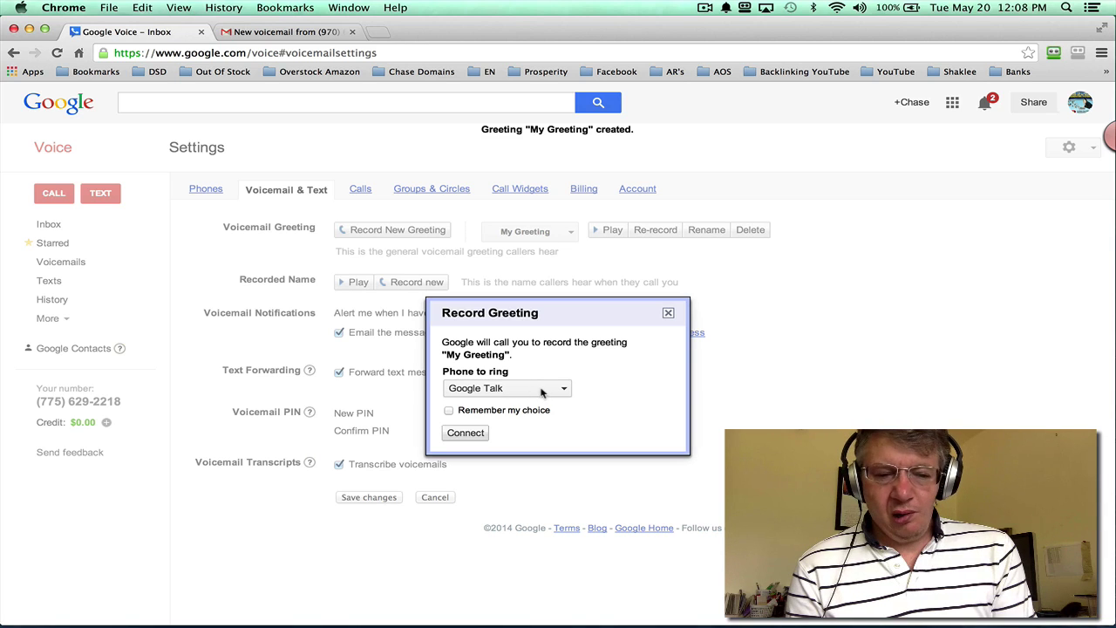
{"action": "left_click", "coordinate": [541, 393]}
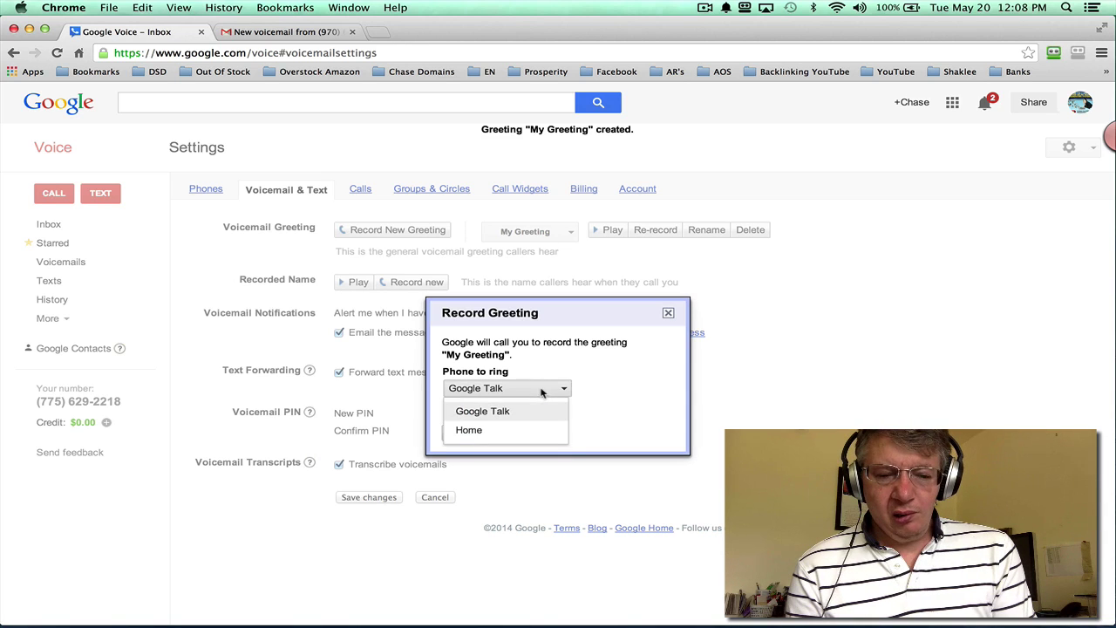
{"action": "left_click", "coordinate": [519, 431]}
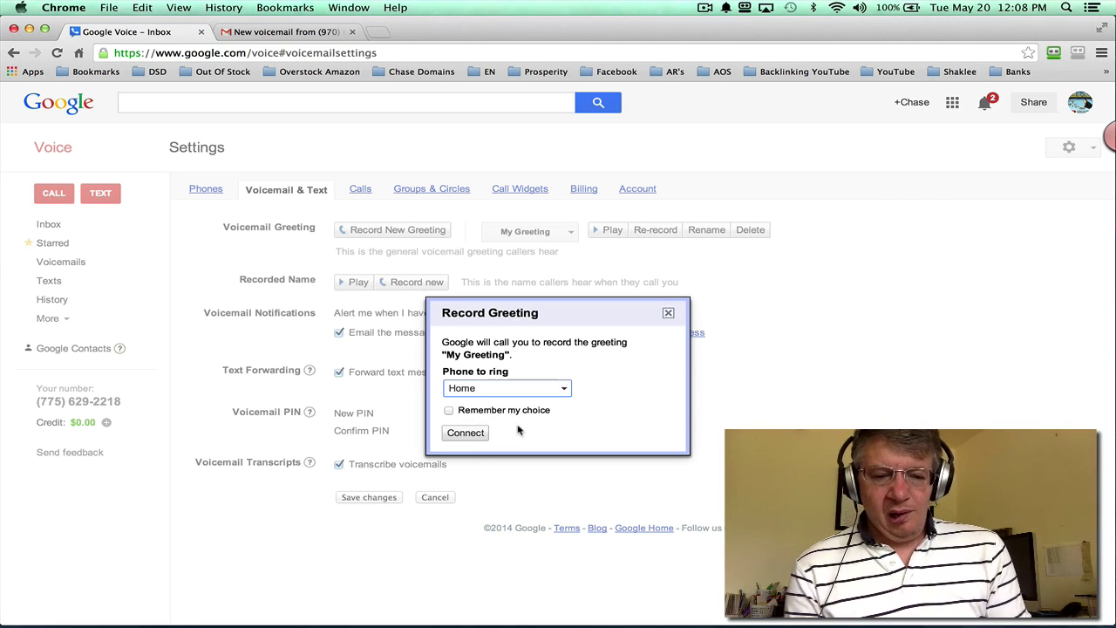
{"action": "left_click", "coordinate": [465, 432]}
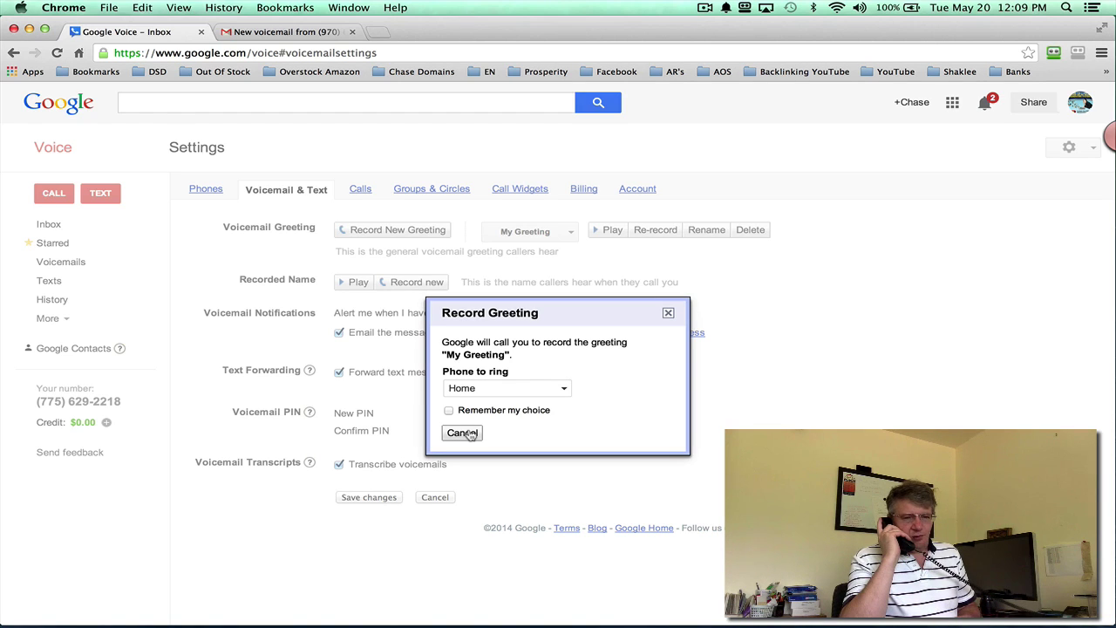
{"action": "left_click", "coordinate": [462, 432]}
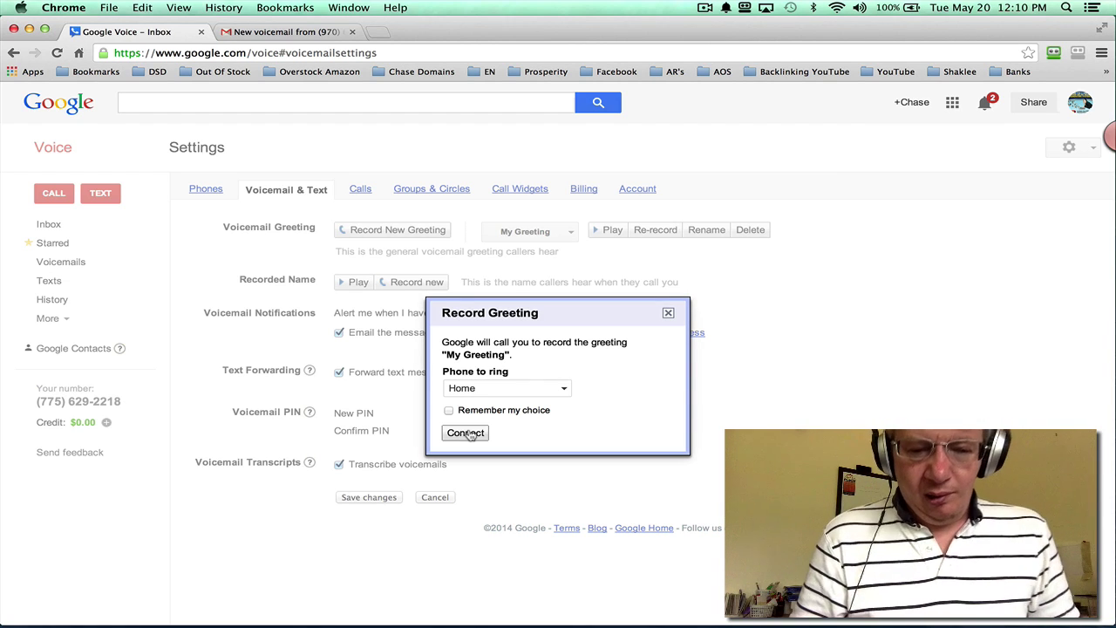
{"action": "left_click", "coordinate": [669, 314]}
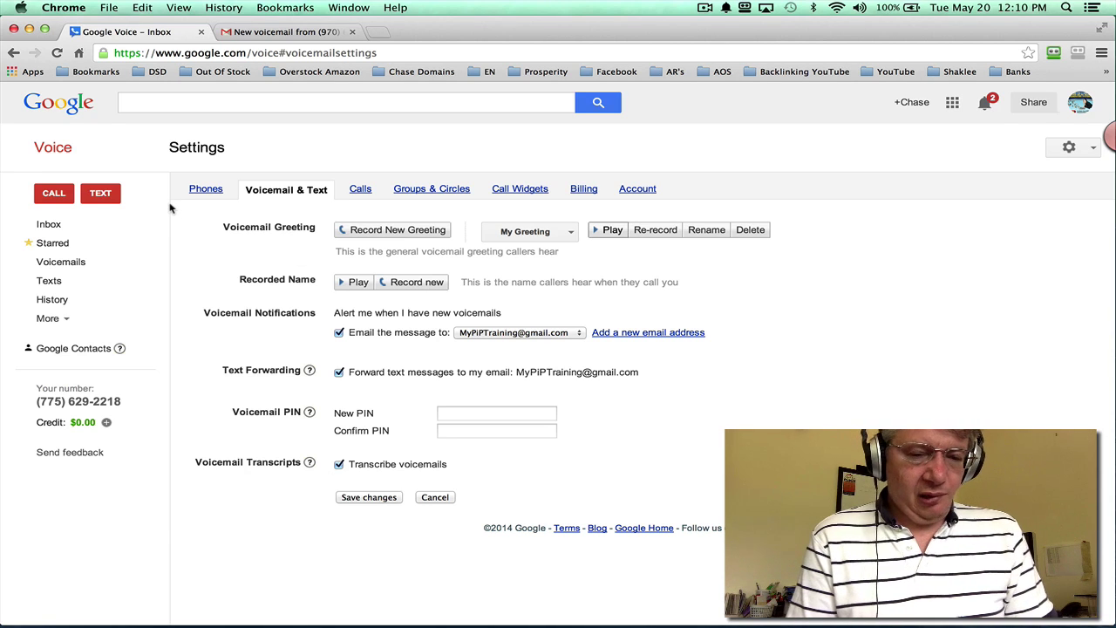
{"action": "left_click", "coordinate": [61, 195]}
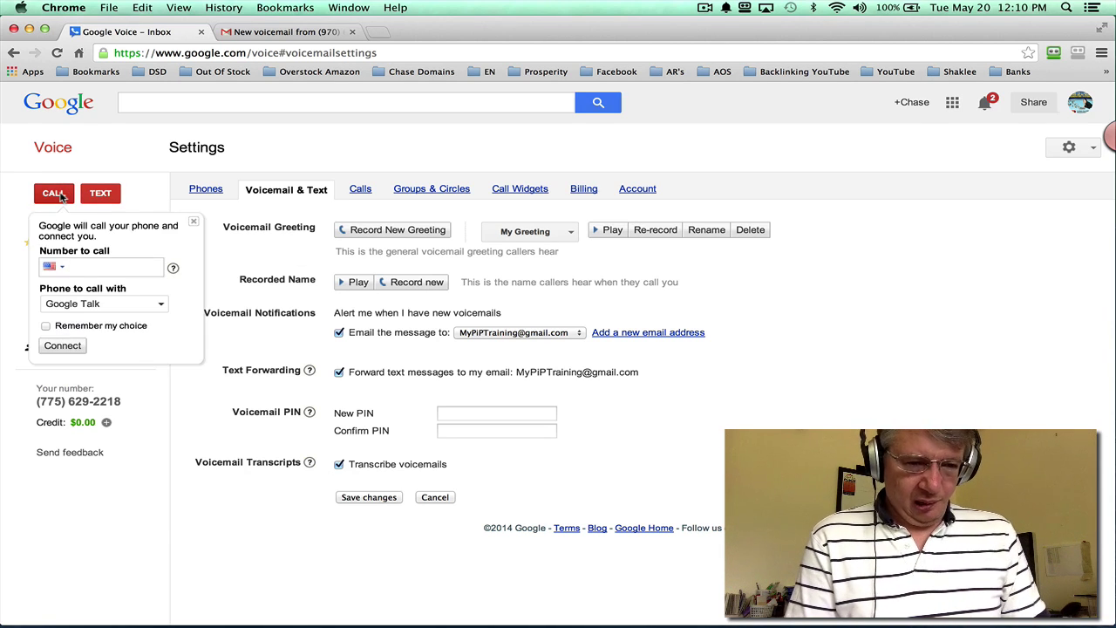
{"action": "left_click", "coordinate": [57, 193]}
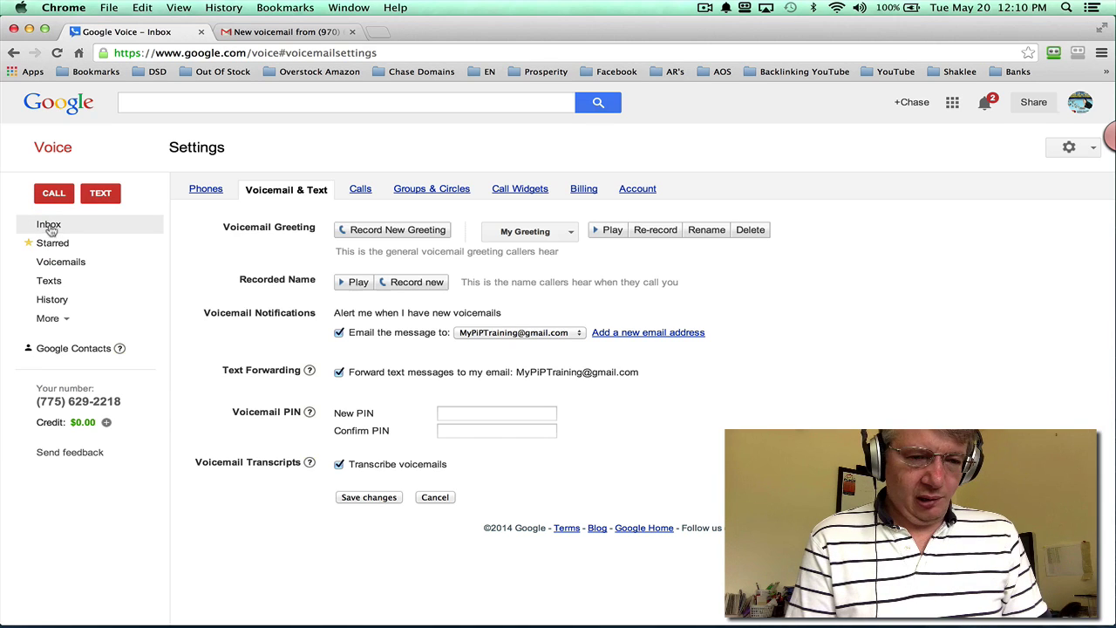
Step: View the two transcribed voicemails in the Inbox, then open a new Chrome tab
{"action": "left_click", "coordinate": [50, 227]}
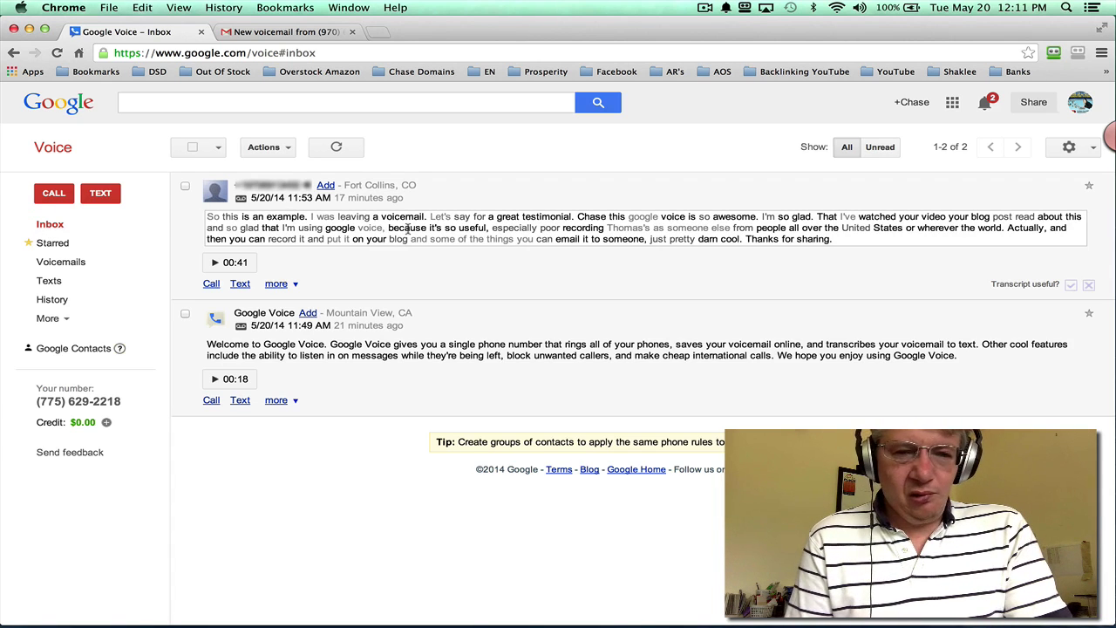
{"action": "left_click", "coordinate": [377, 35]}
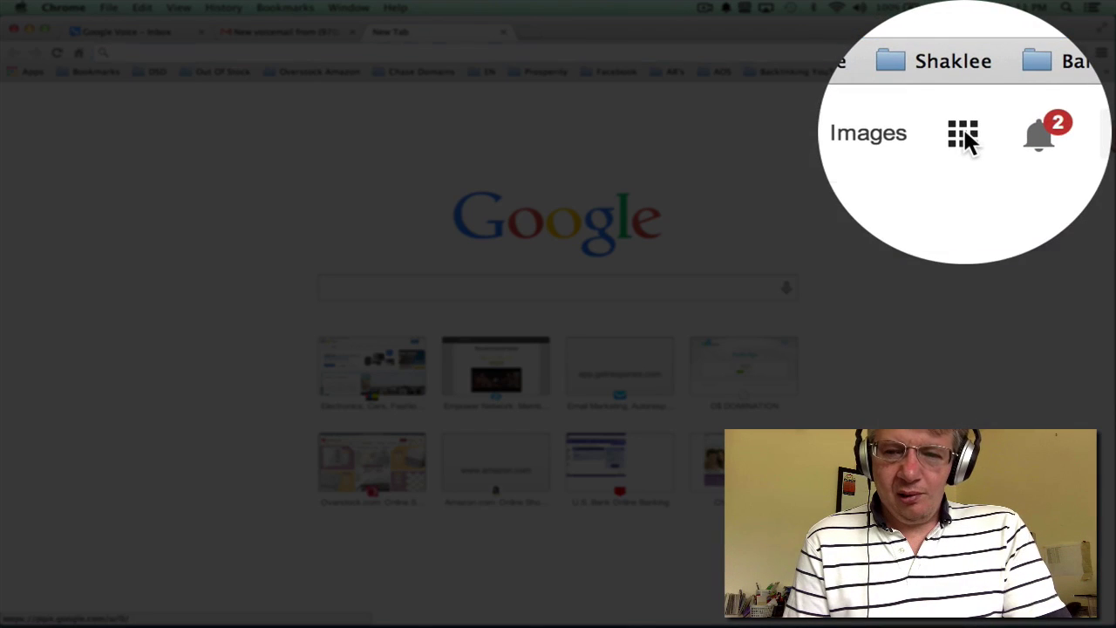
Step: Show the Google apps panel with Search, YouTube, Maps, Gmail, Drive and Calendar
{"action": "left_click", "coordinate": [964, 103]}
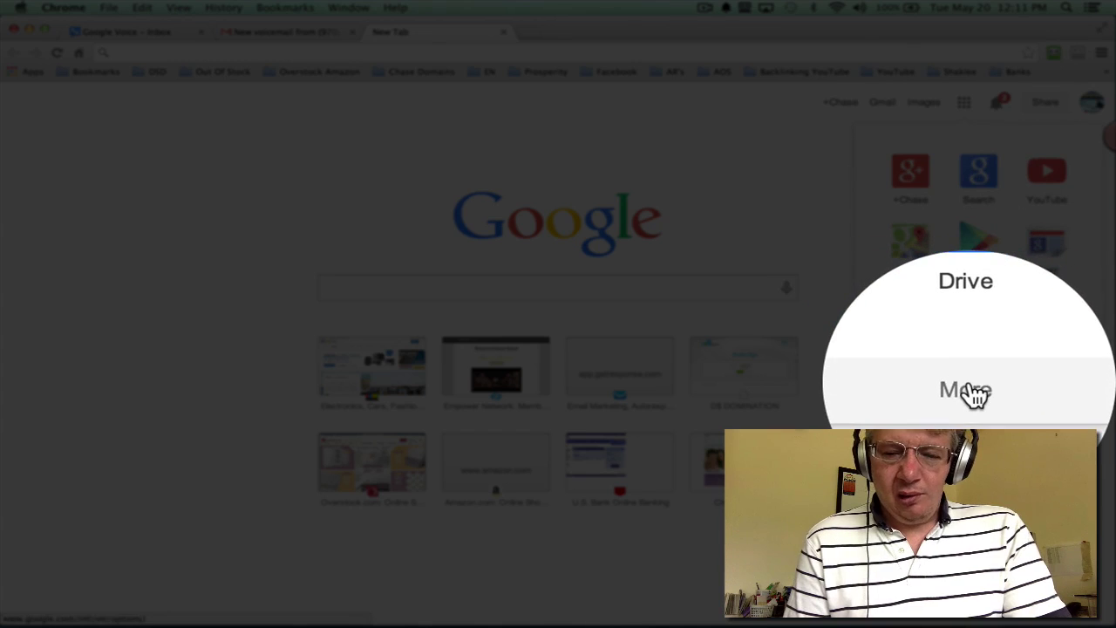